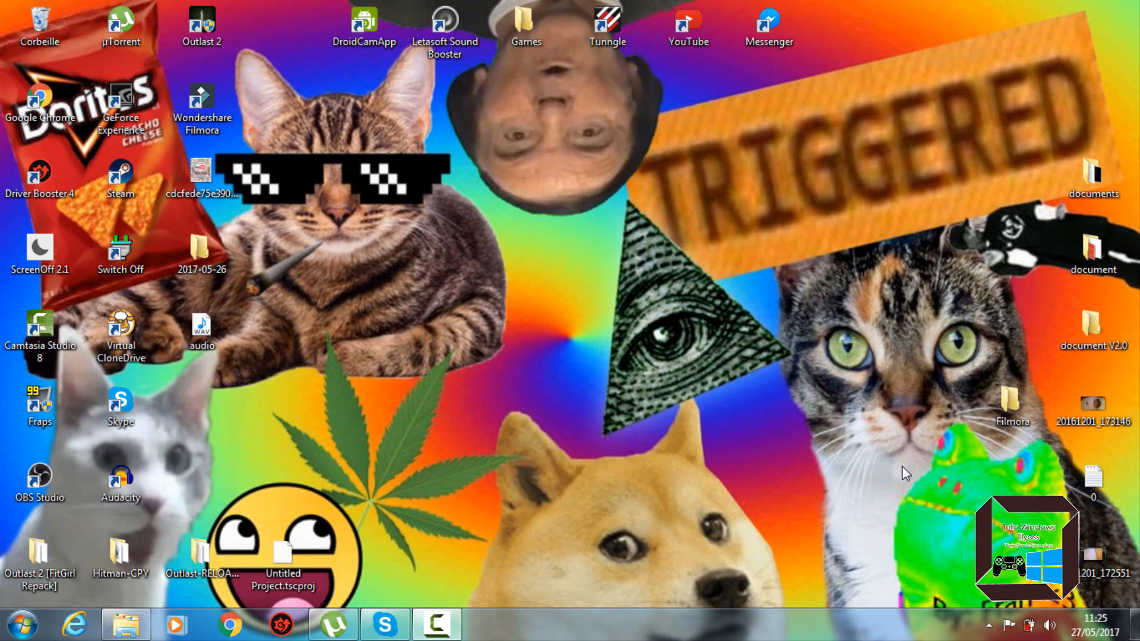
Turn off the wireless network in the Windows Mobility Center and minimize its window.
{"action": "left_click", "coordinate": [989, 625]}
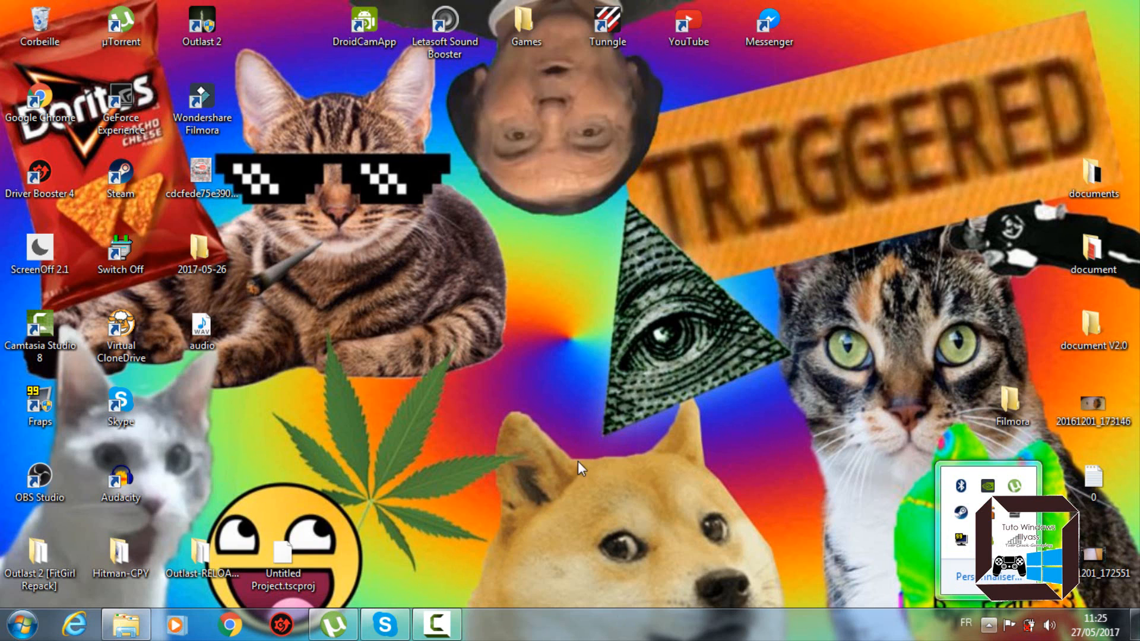
{"action": "left_click", "coordinate": [576, 495]}
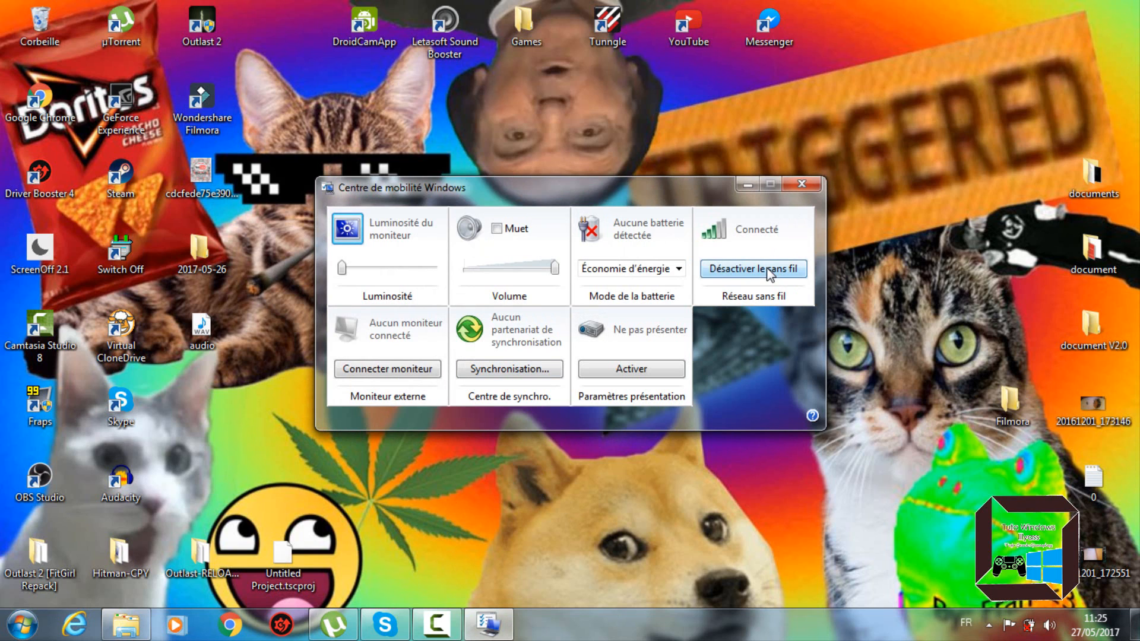
{"action": "left_click", "coordinate": [764, 276]}
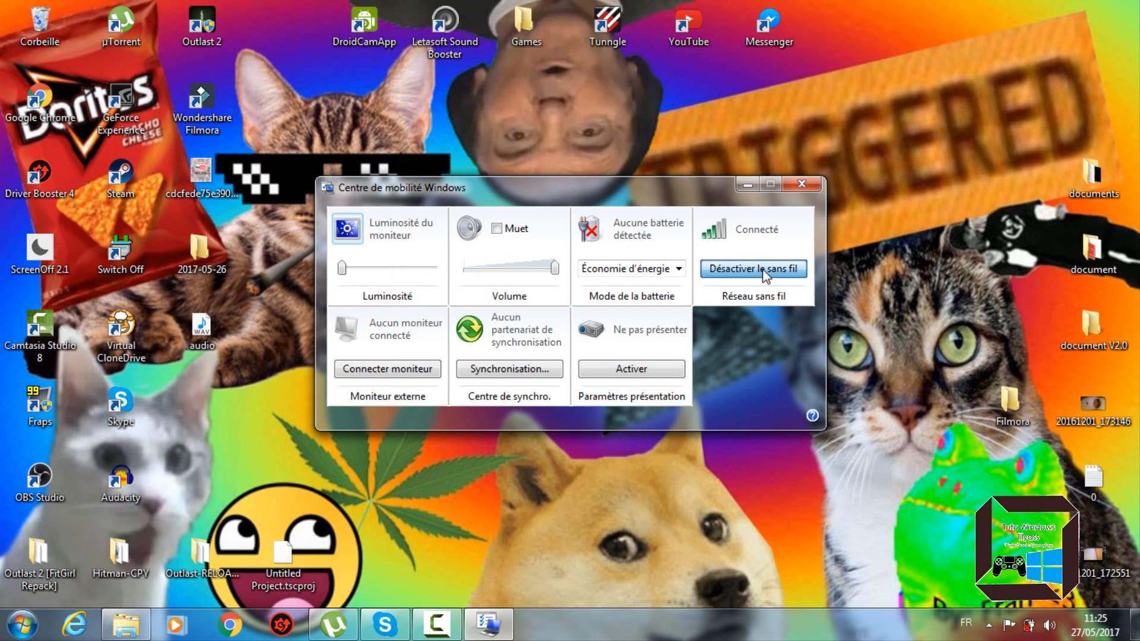
{"action": "left_click", "coordinate": [747, 187]}
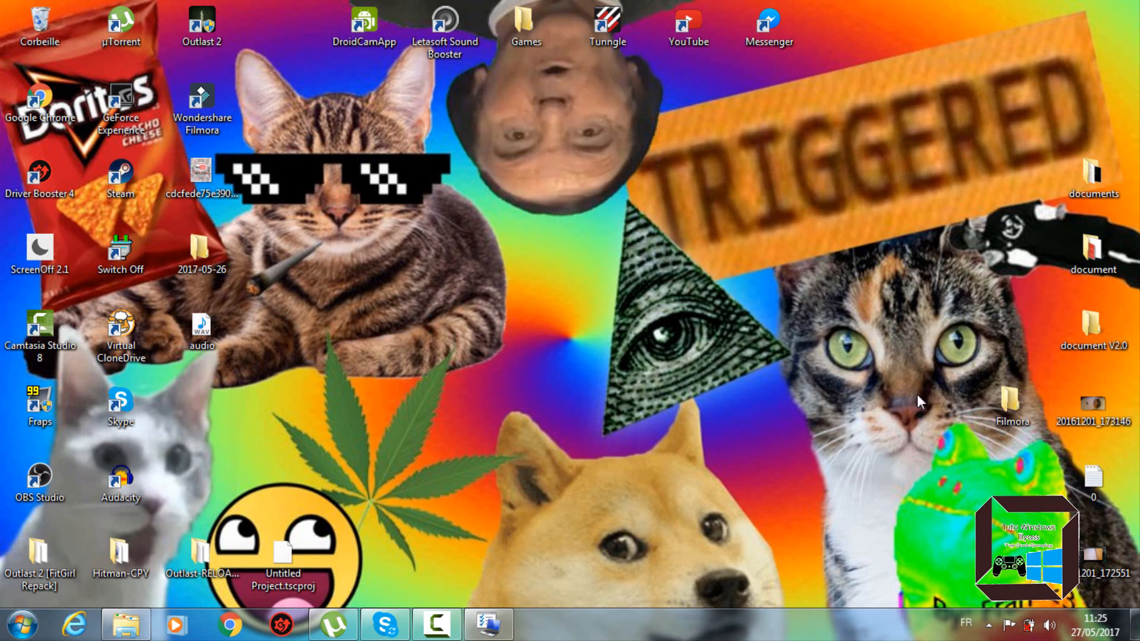
Move the Filmora folder to the middle of the desktop and open it.
{"action": "left_click_drag", "start_coordinate": [999, 402], "coordinate": [566, 326]}
{"action": "left_click_drag", "start_coordinate": [560, 283], "coordinate": [559, 283]}
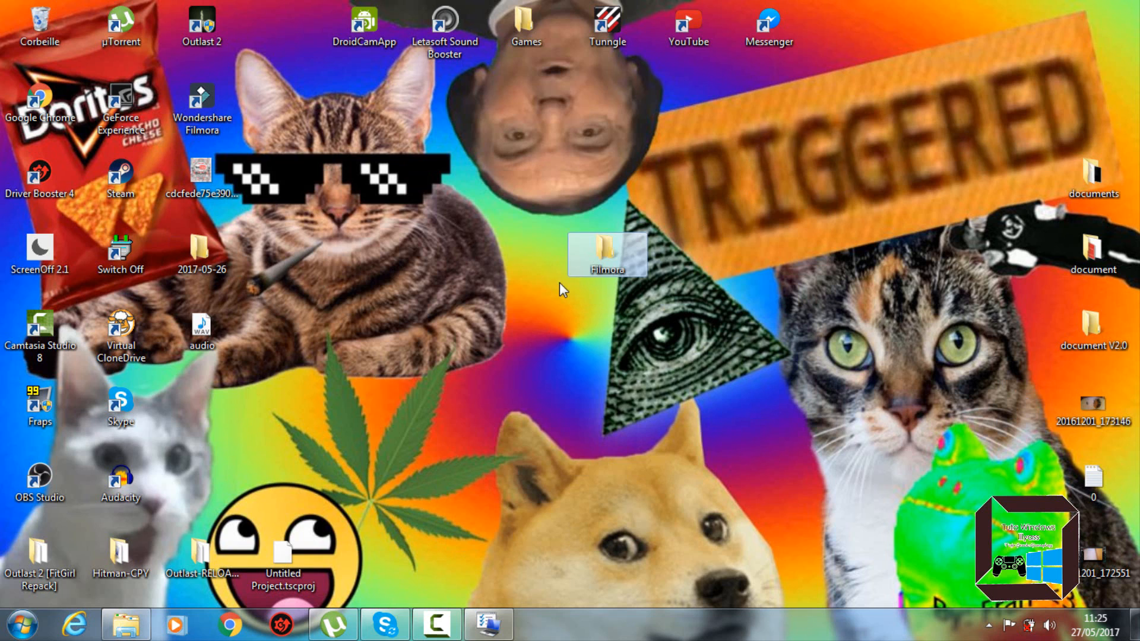
{"action": "double_click", "coordinate": [603, 264]}
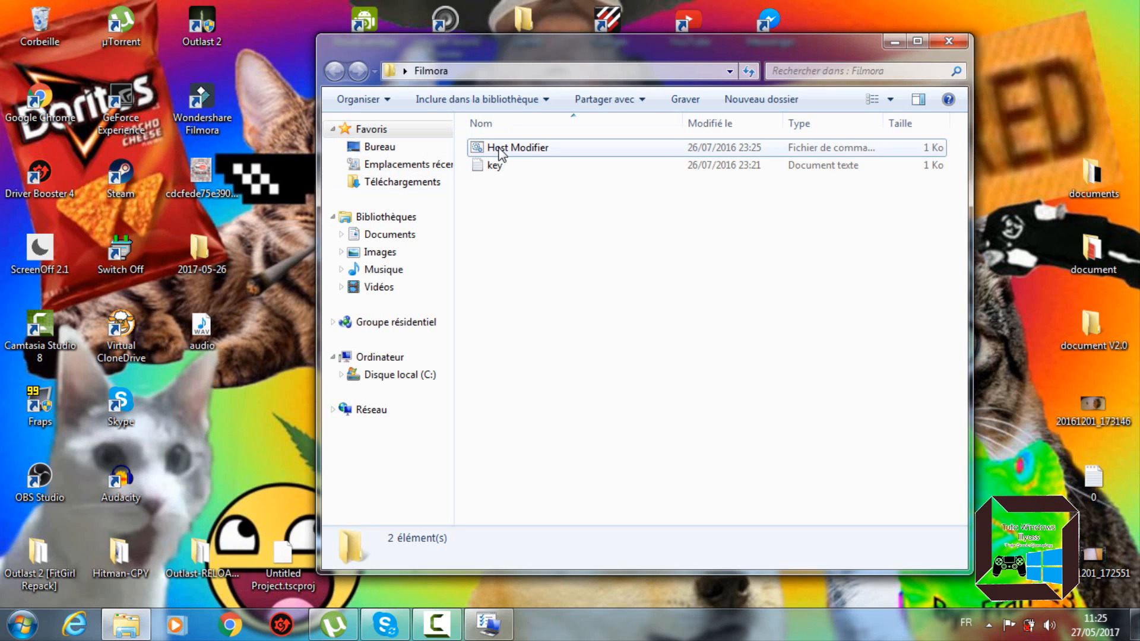
Run the Host Modifier command file as administrator and dismiss its console window.
{"action": "double_click", "coordinate": [497, 147]}
{"action": "right_click", "coordinate": [496, 147]}
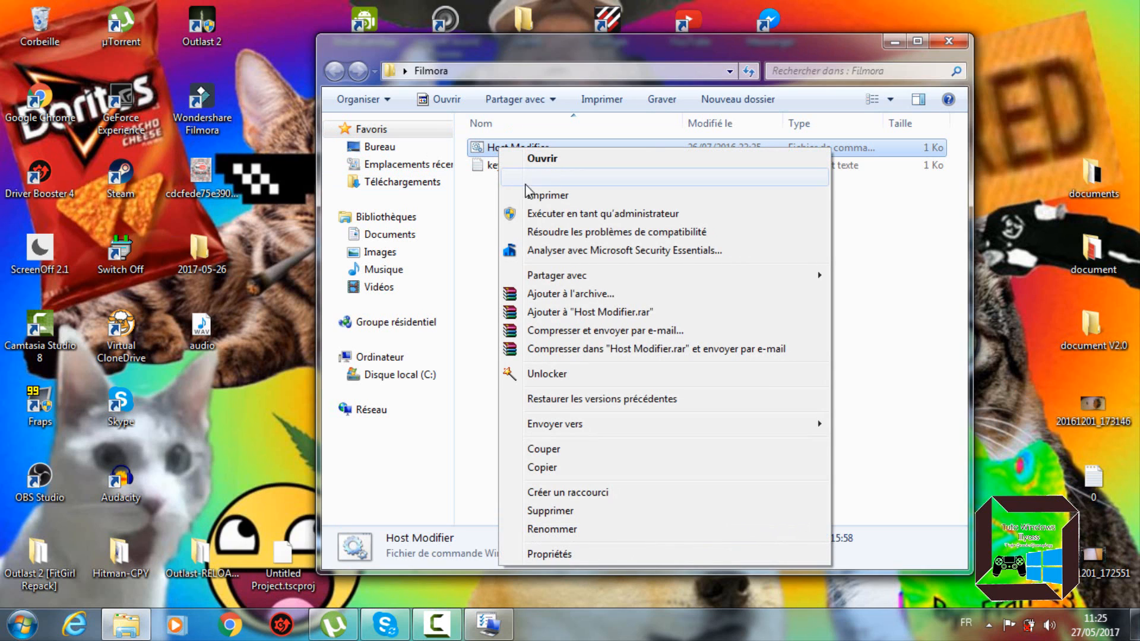
{"action": "left_click", "coordinate": [549, 214]}
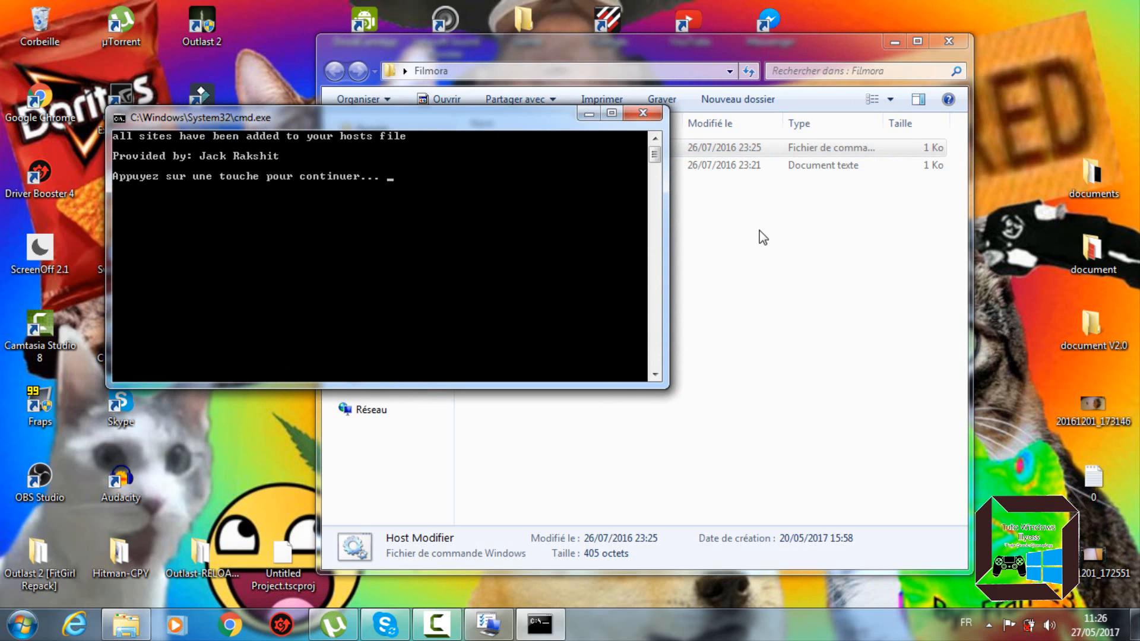
{"action": "key", "text": "Return"}
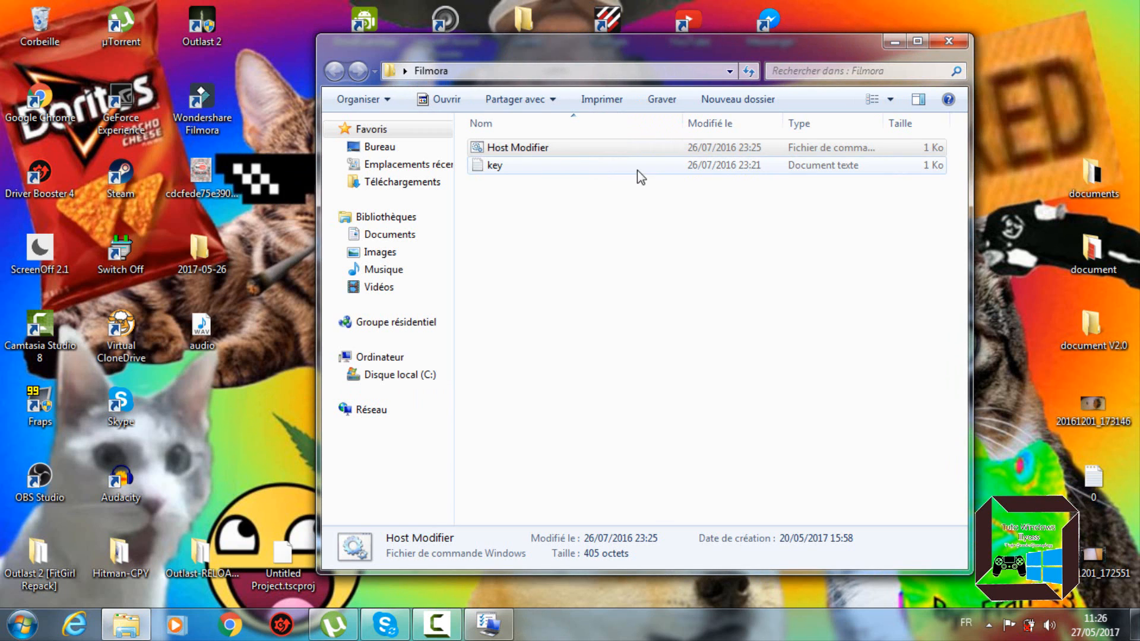
{"action": "left_click", "coordinate": [492, 625]}
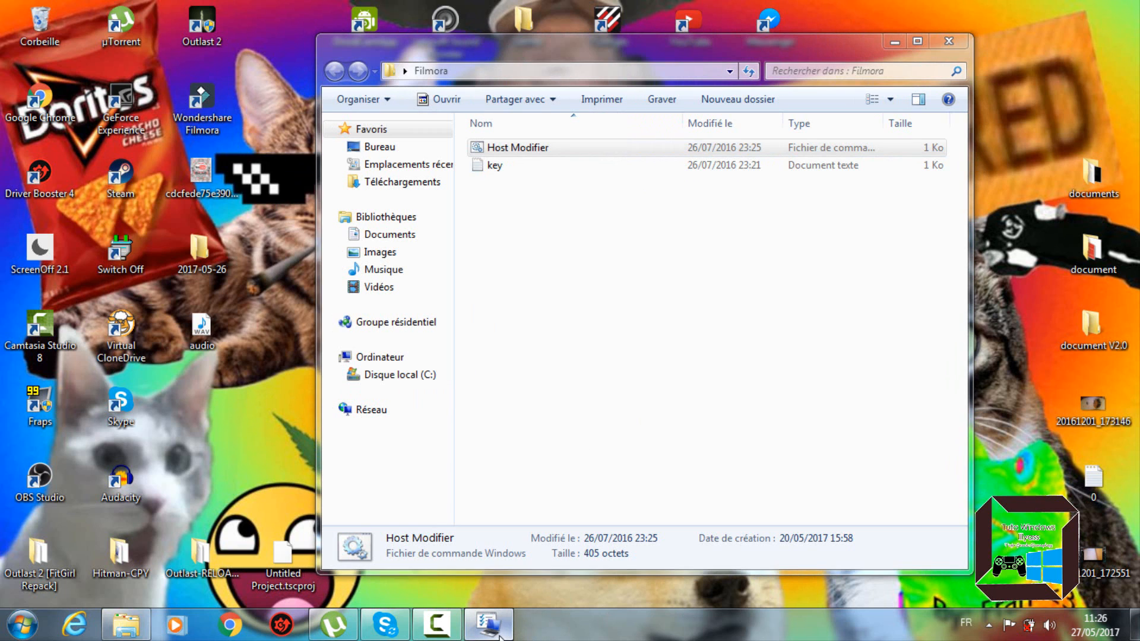
{"action": "left_click", "coordinate": [748, 185]}
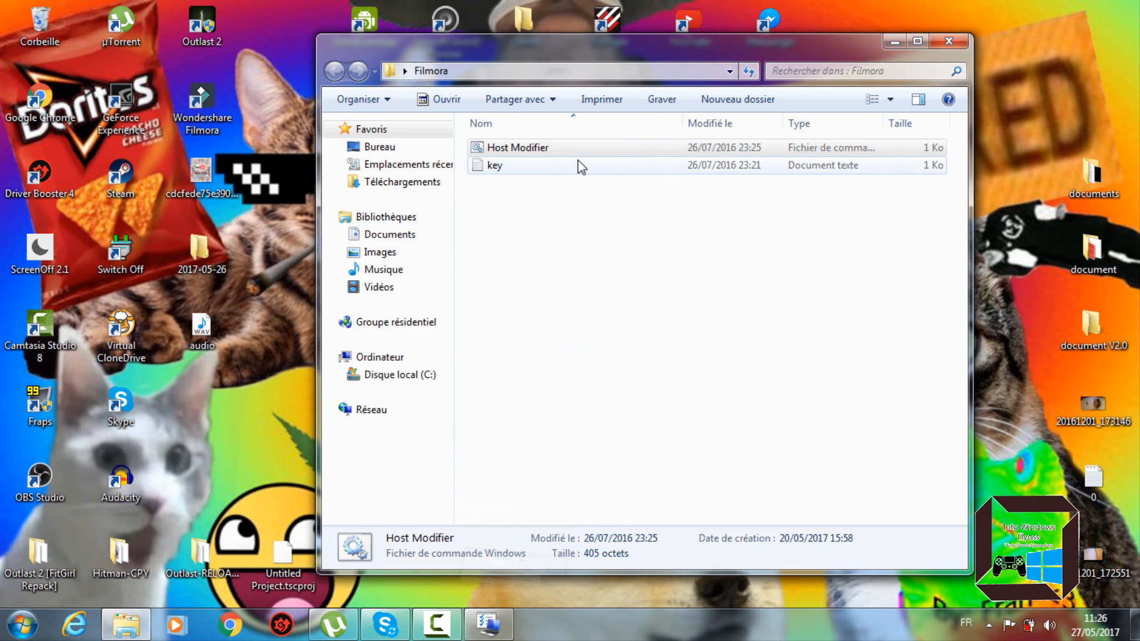
Copy the third licence key from the key text file, and close the file and the Filmora folder.
{"action": "double_click", "coordinate": [543, 166]}
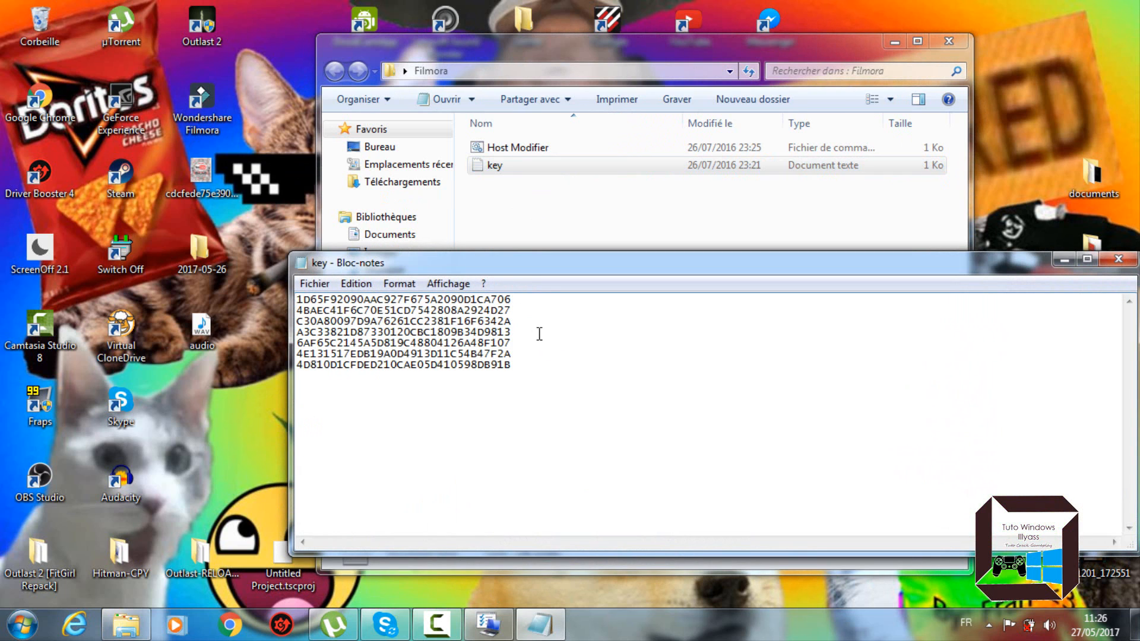
{"action": "left_click_drag", "start_coordinate": [517, 319], "coordinate": [309, 324]}
{"action": "right_click", "coordinate": [328, 322]}
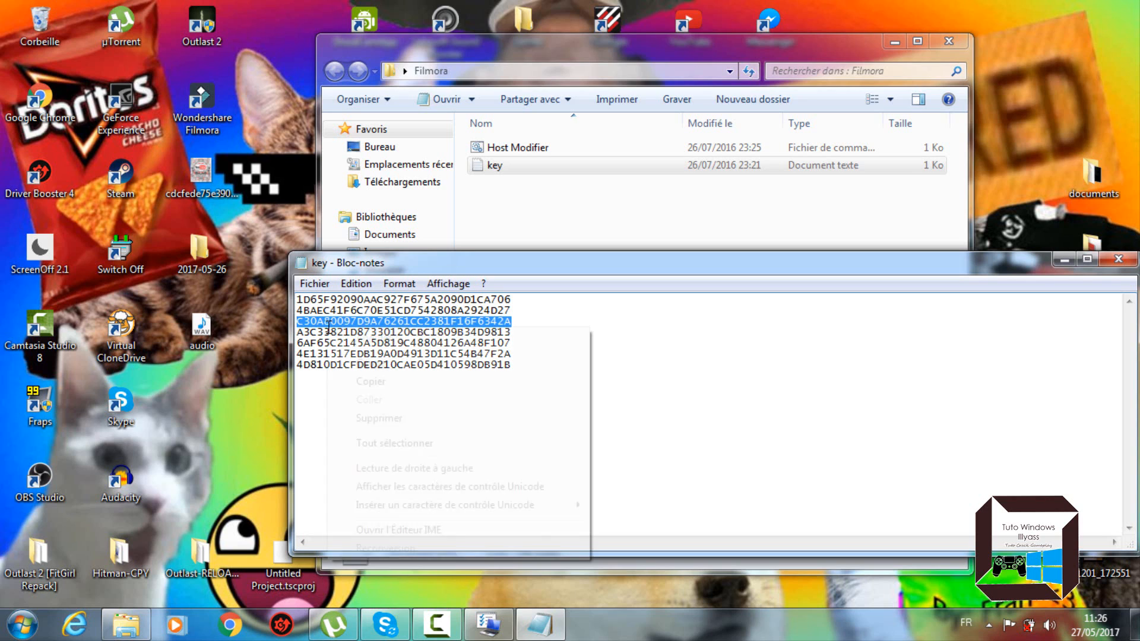
{"action": "left_click", "coordinate": [389, 381]}
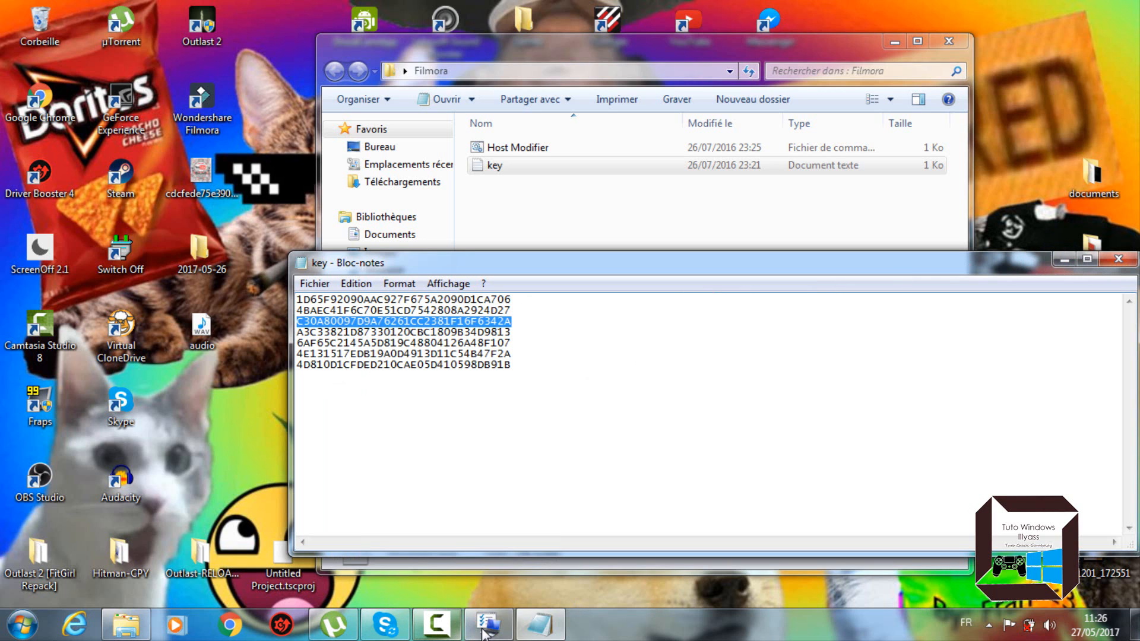
{"action": "mouse_move", "coordinate": [498, 628]}
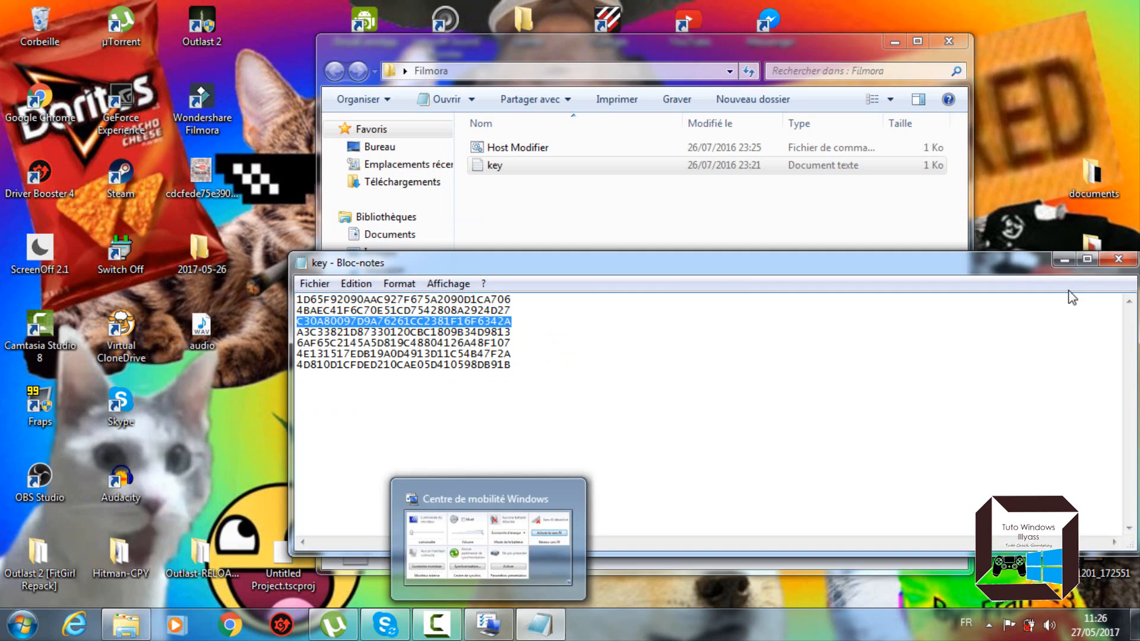
{"action": "left_click", "coordinate": [1119, 259]}
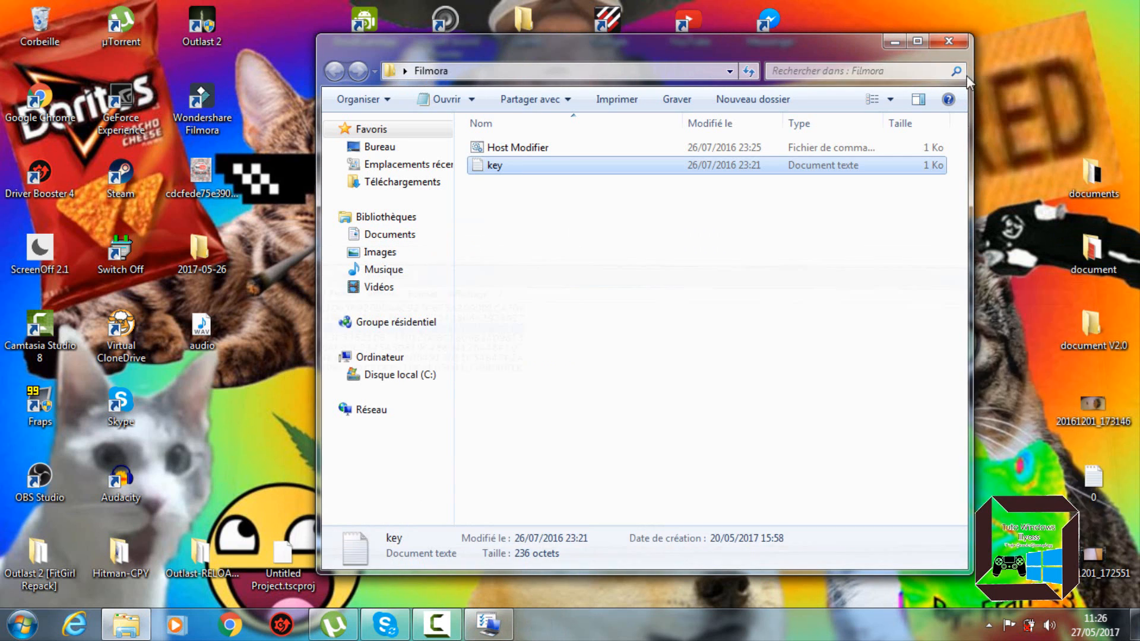
{"action": "left_click", "coordinate": [950, 40]}
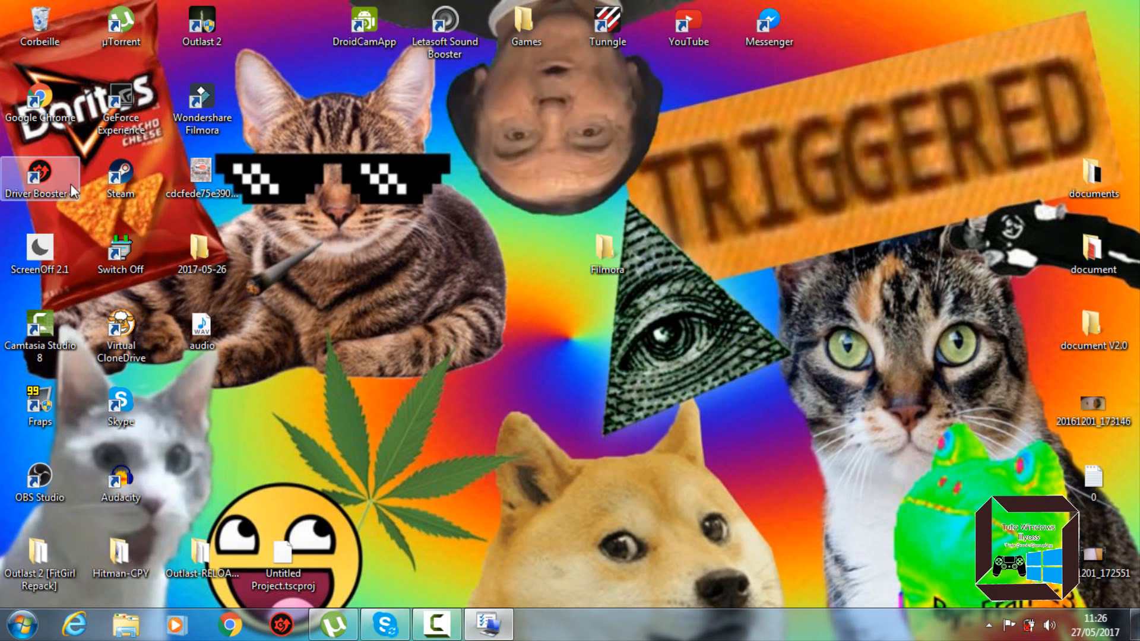
{"action": "left_click", "coordinate": [224, 95]}
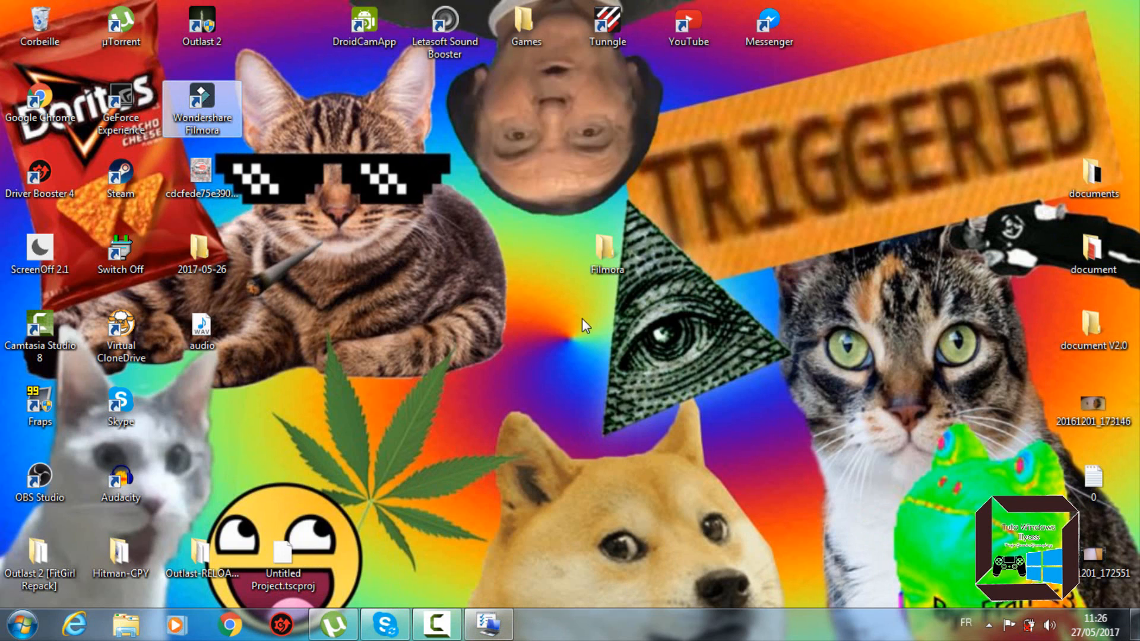
{"action": "left_click_drag", "start_coordinate": [513, 221], "coordinate": [677, 297]}
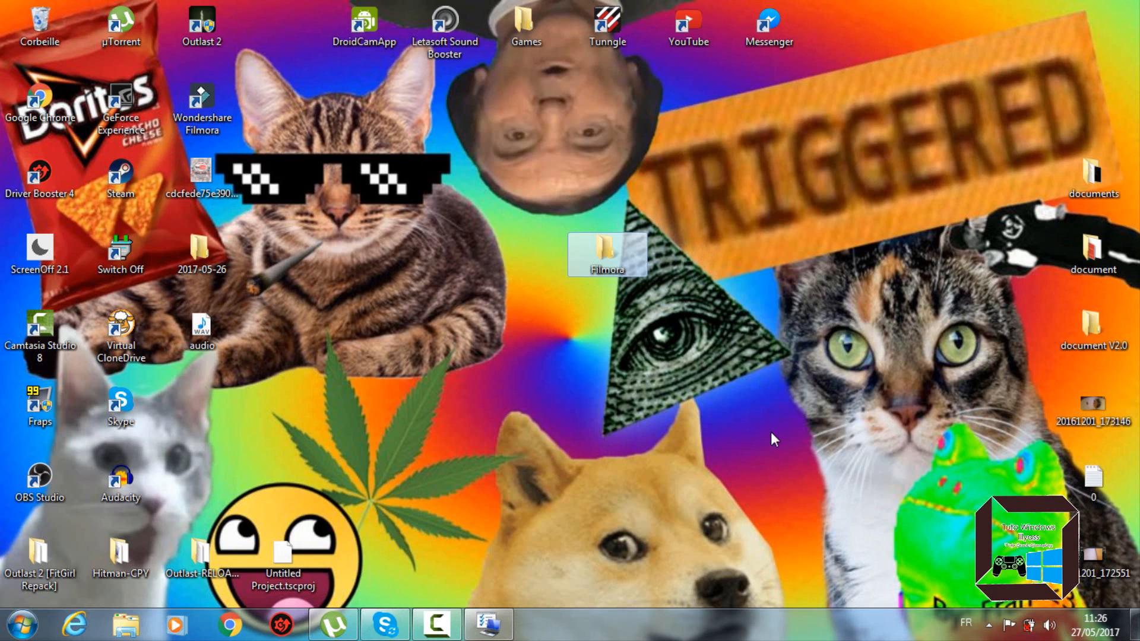
{"action": "left_click", "coordinate": [720, 442]}
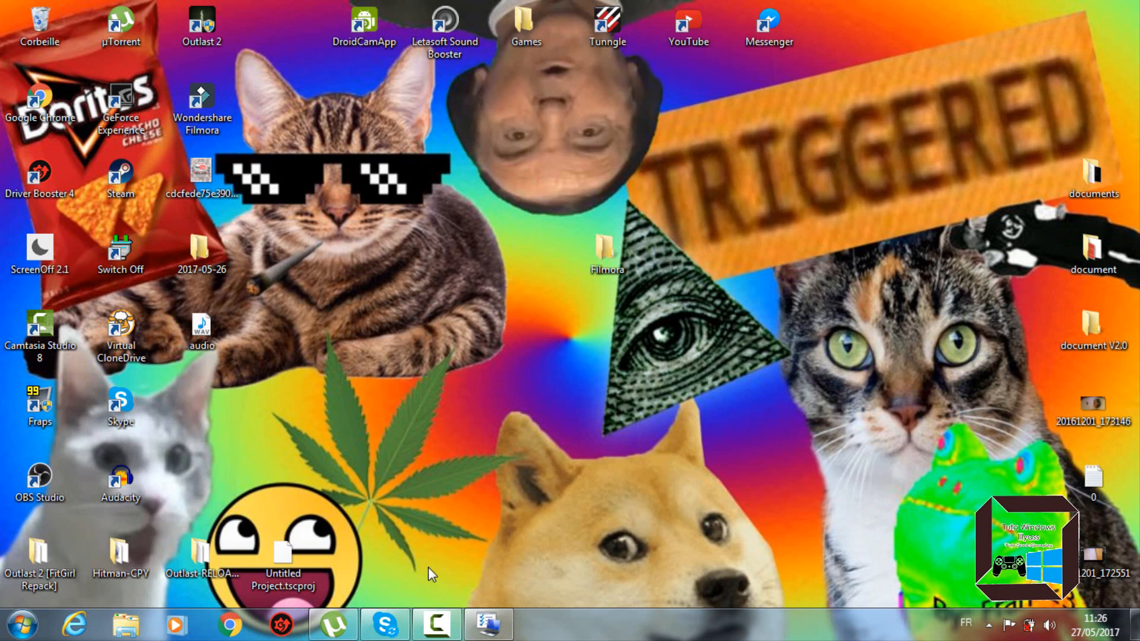
Turn the wireless network back on in the Windows Mobility Center and close its window.
{"action": "mouse_move", "coordinate": [488, 624]}
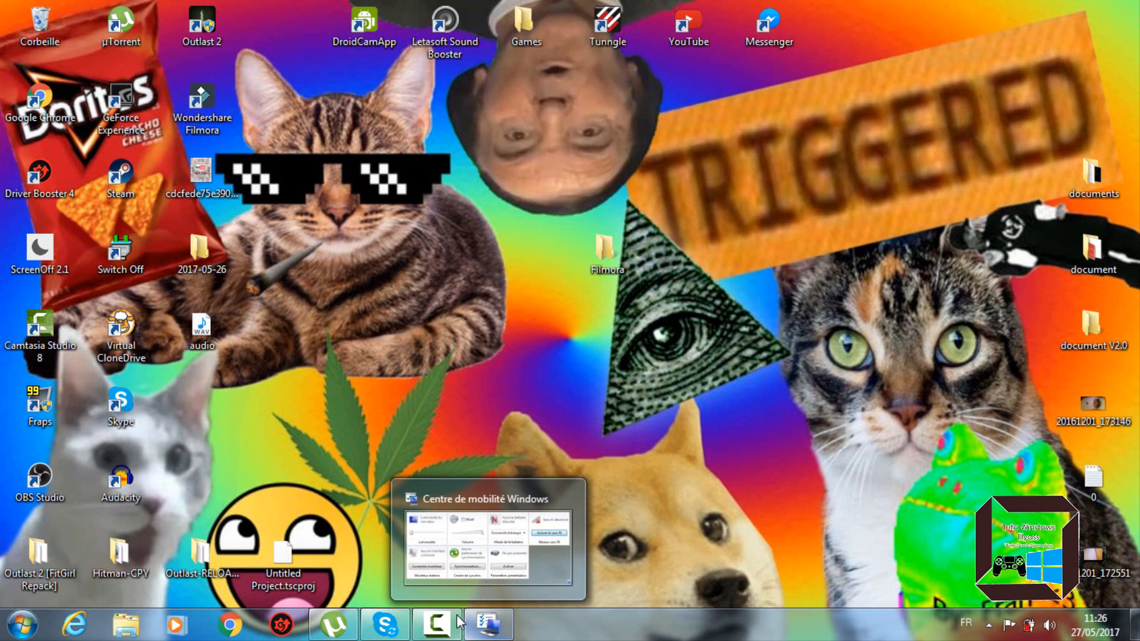
{"action": "left_click", "coordinate": [484, 585]}
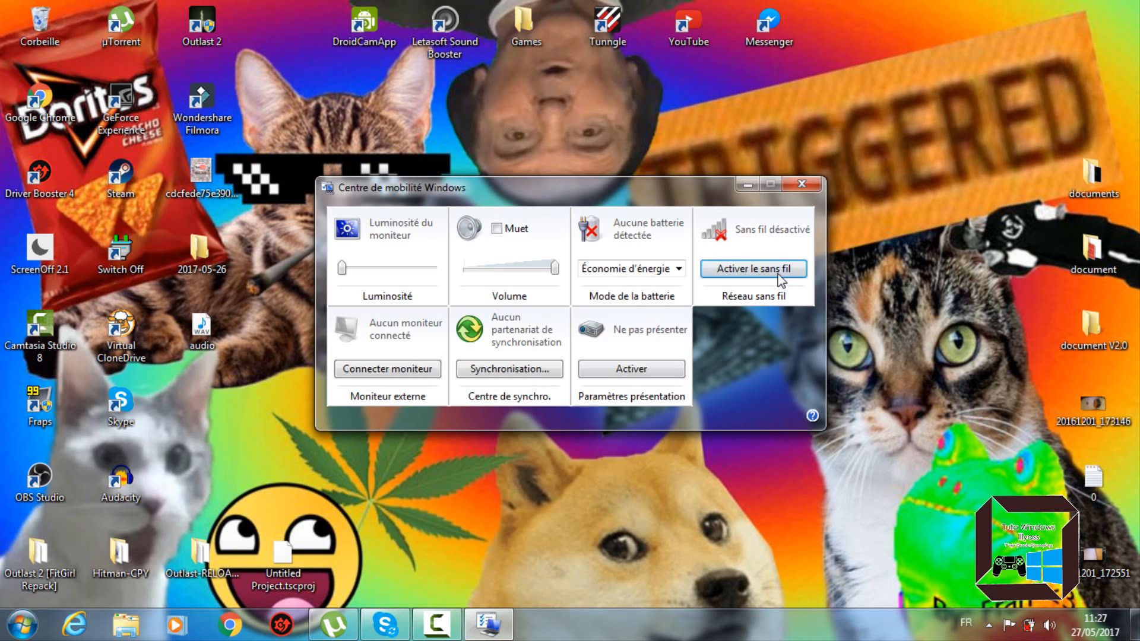
{"action": "left_click", "coordinate": [727, 265]}
{"action": "left_click", "coordinate": [746, 190]}
{"action": "left_click", "coordinate": [488, 624]}
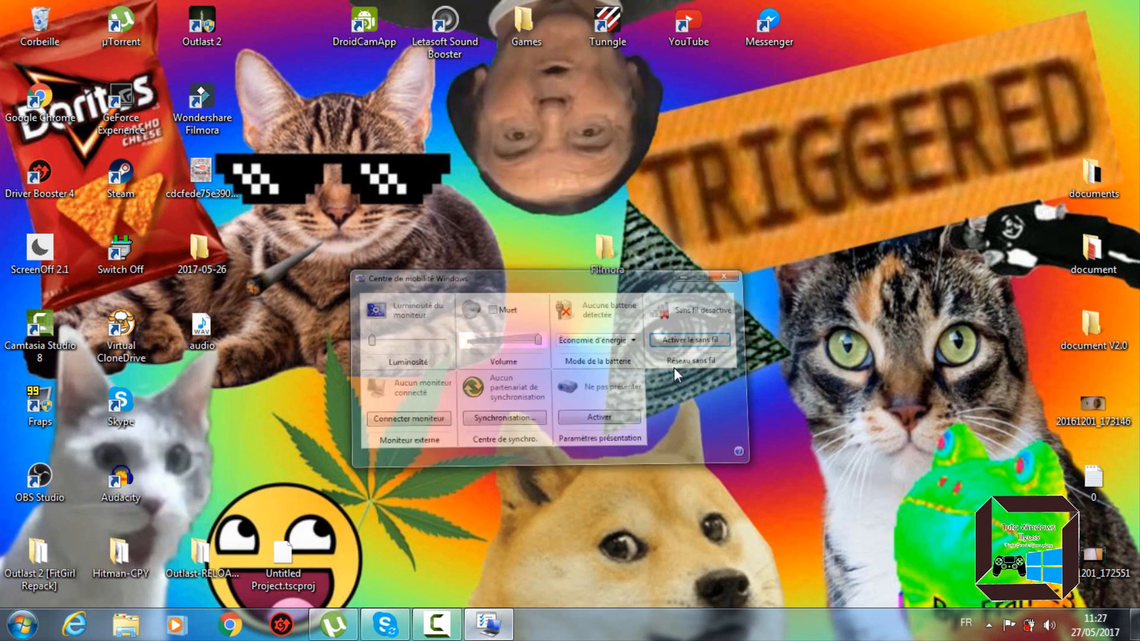
{"action": "left_click", "coordinate": [763, 272]}
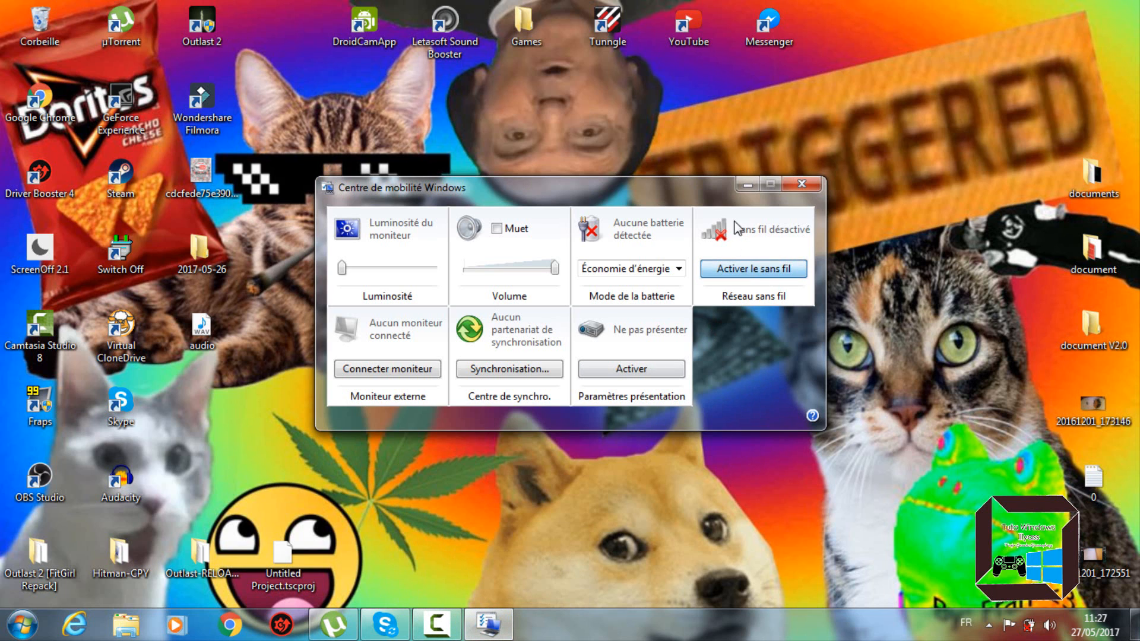
{"action": "left_click", "coordinate": [747, 184]}
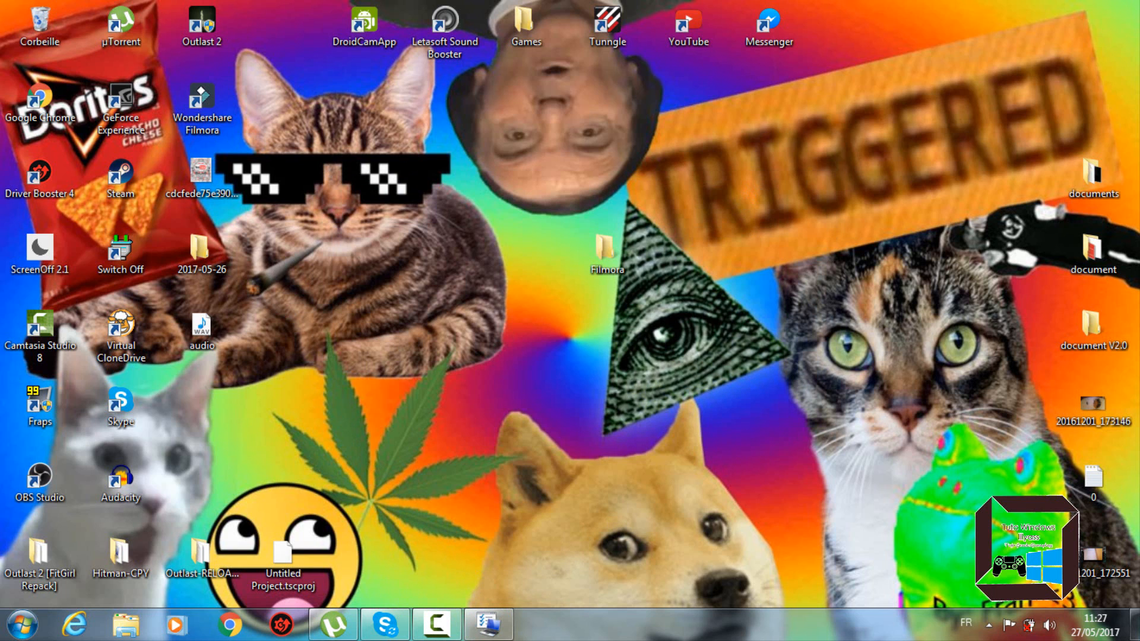
{"action": "right_click", "coordinate": [490, 634]}
{"action": "left_click", "coordinate": [435, 584]}
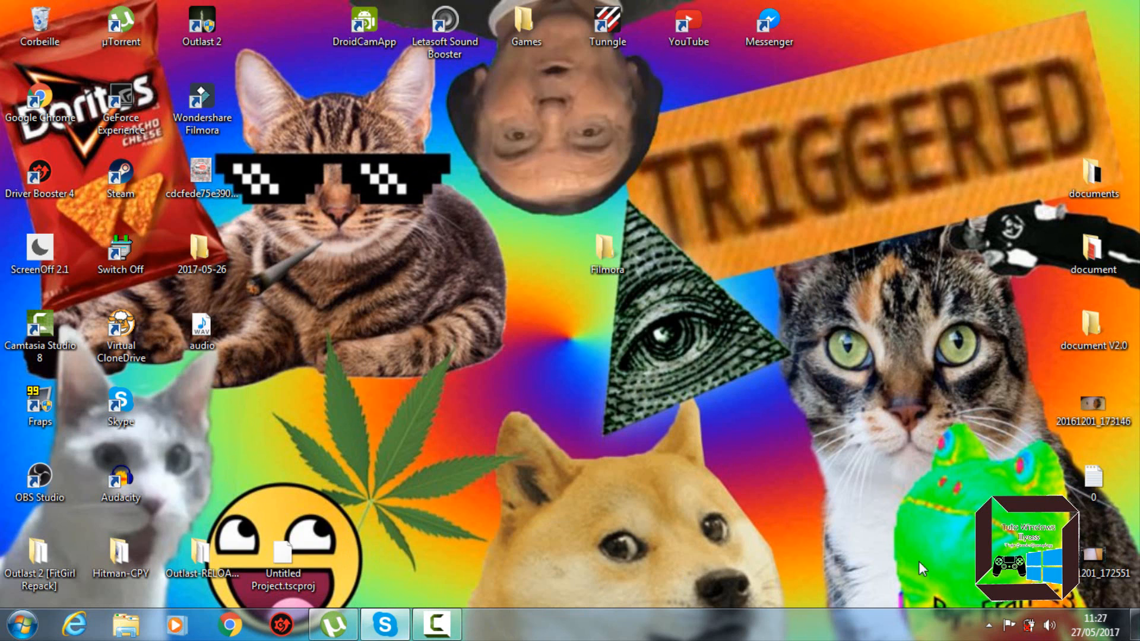
Quit the Skype and µTorrent programs running in the background, confirming the µTorrent exit.
{"action": "left_click", "coordinate": [990, 624]}
{"action": "right_click", "coordinate": [986, 486]}
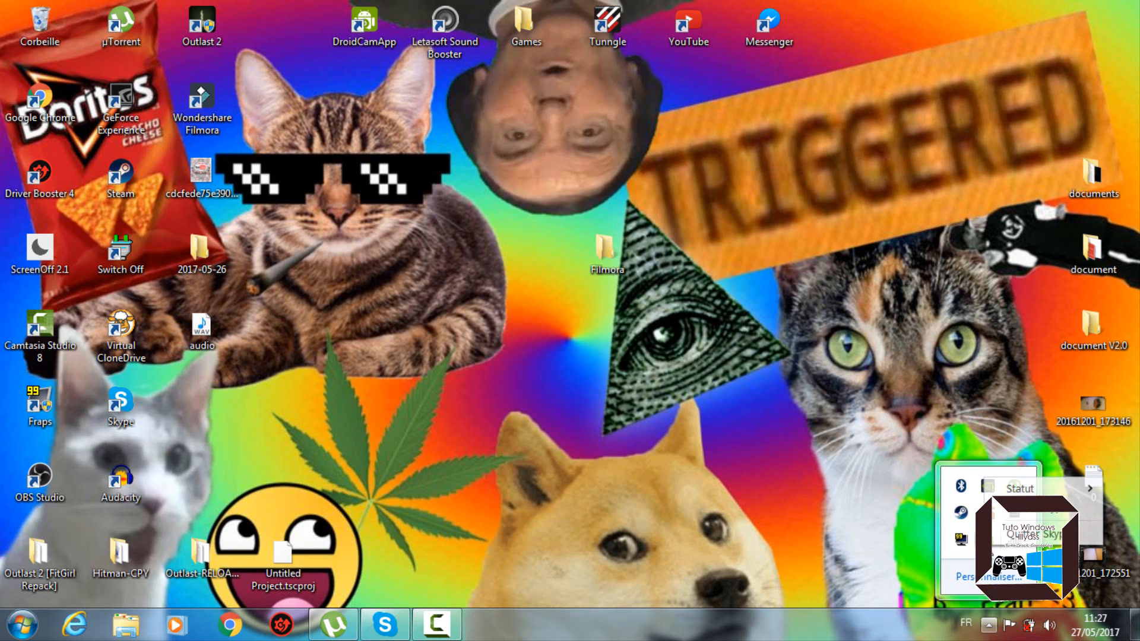
{"action": "left_click", "coordinate": [1033, 534]}
{"action": "right_click", "coordinate": [1015, 486]}
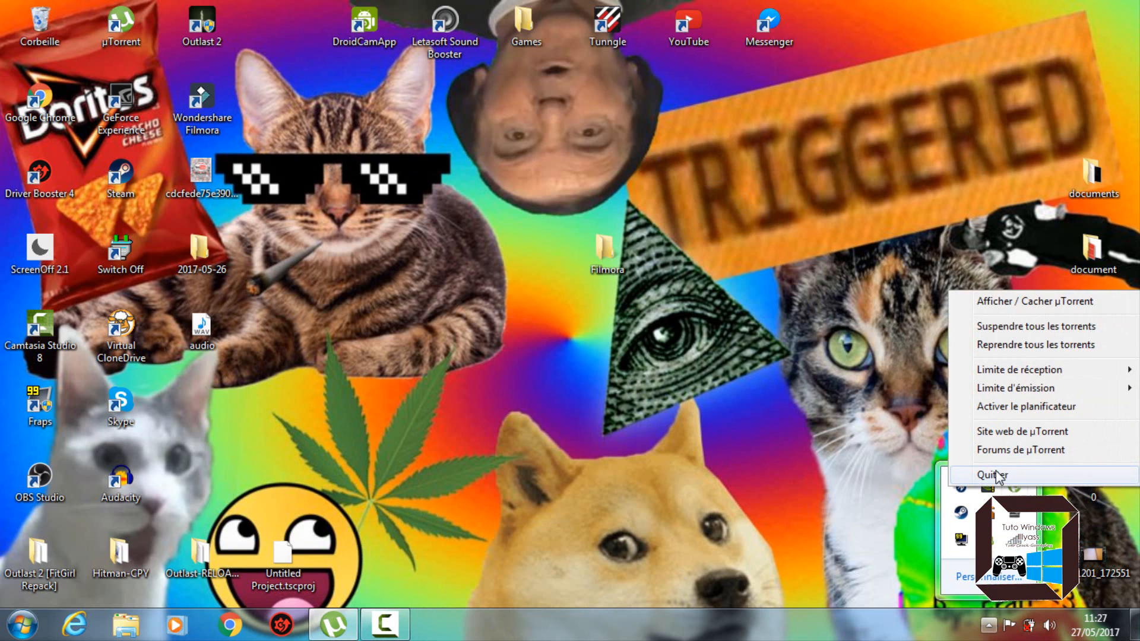
{"action": "left_click", "coordinate": [988, 542]}
{"action": "left_click", "coordinate": [639, 319]}
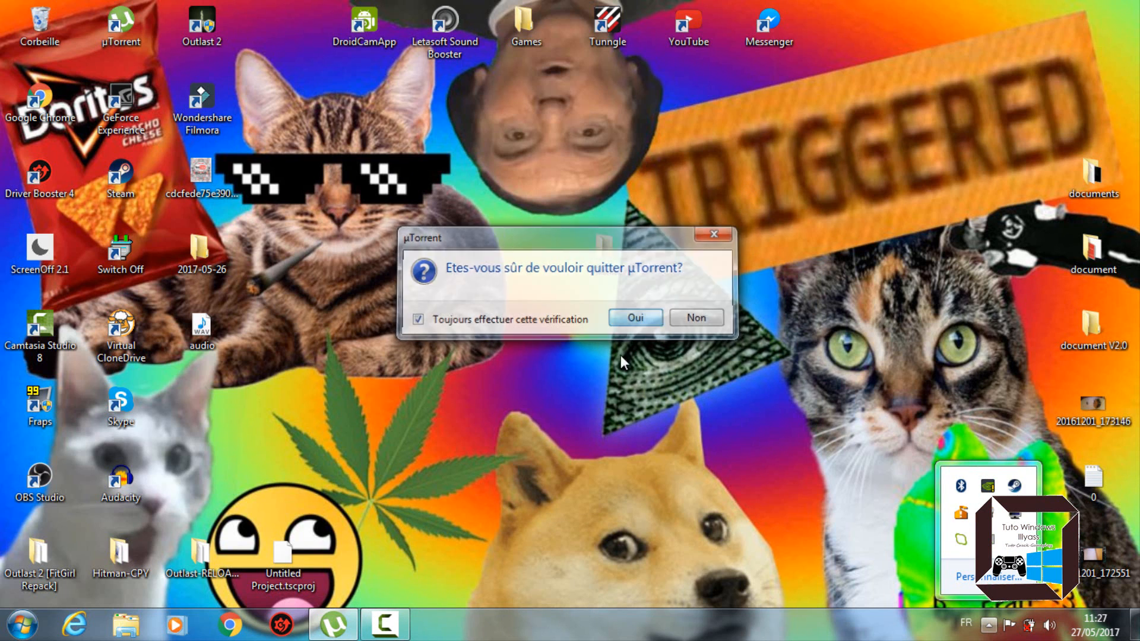
Open the Windows Task Manager, look through the running processes, and close it.
{"action": "right_click", "coordinate": [857, 607]}
{"action": "left_click", "coordinate": [899, 563]}
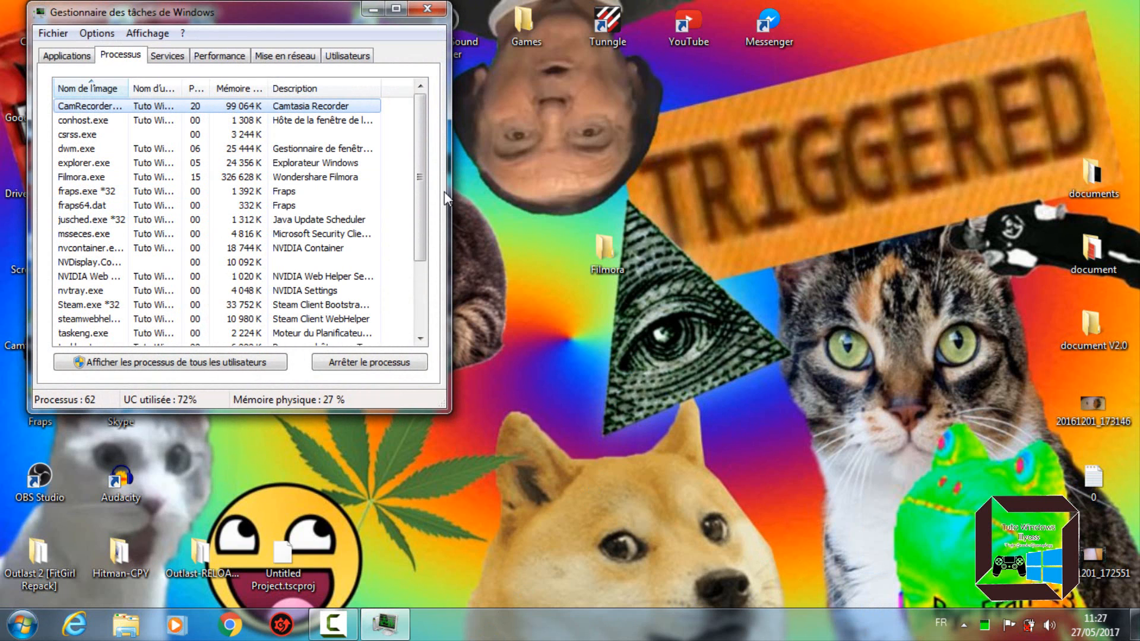
{"action": "left_click_drag", "start_coordinate": [423, 202], "coordinate": [434, 1]}
{"action": "left_click", "coordinate": [429, 8]}
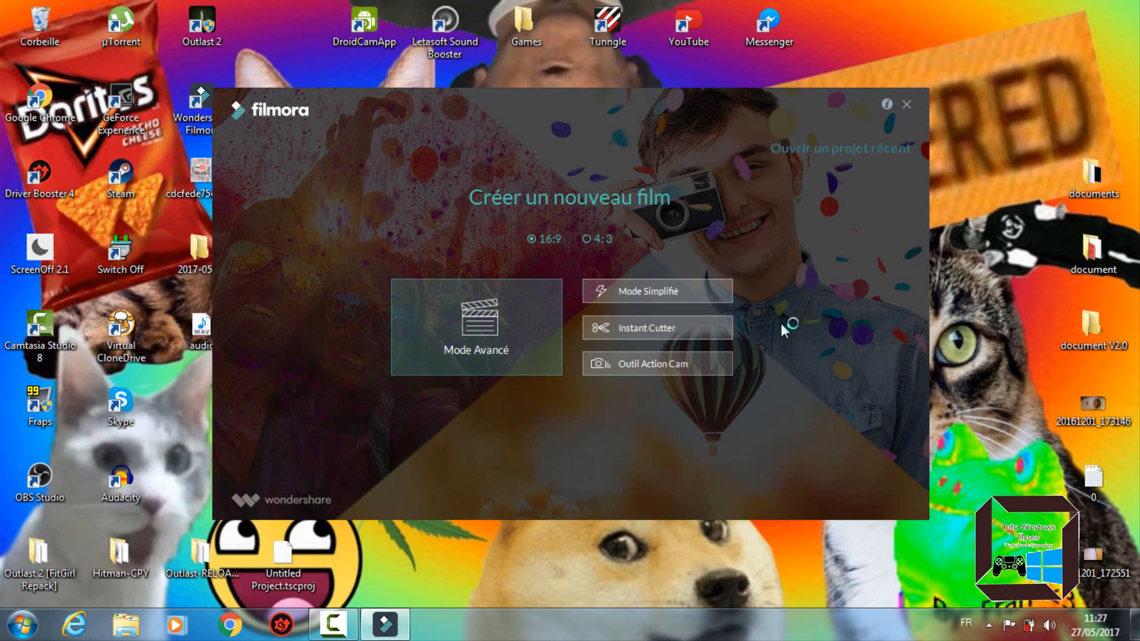
Close the blank browser window and create a new 16:9 film in Filmora's Mode Avancé.
{"action": "left_click", "coordinate": [529, 350]}
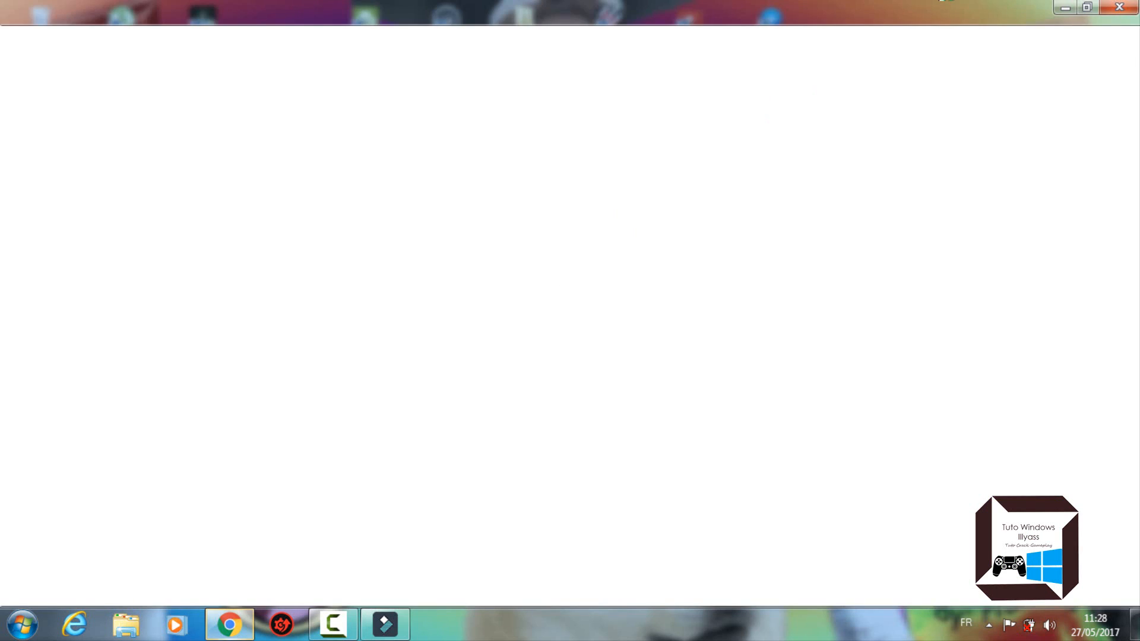
{"action": "left_click", "coordinate": [1112, 7]}
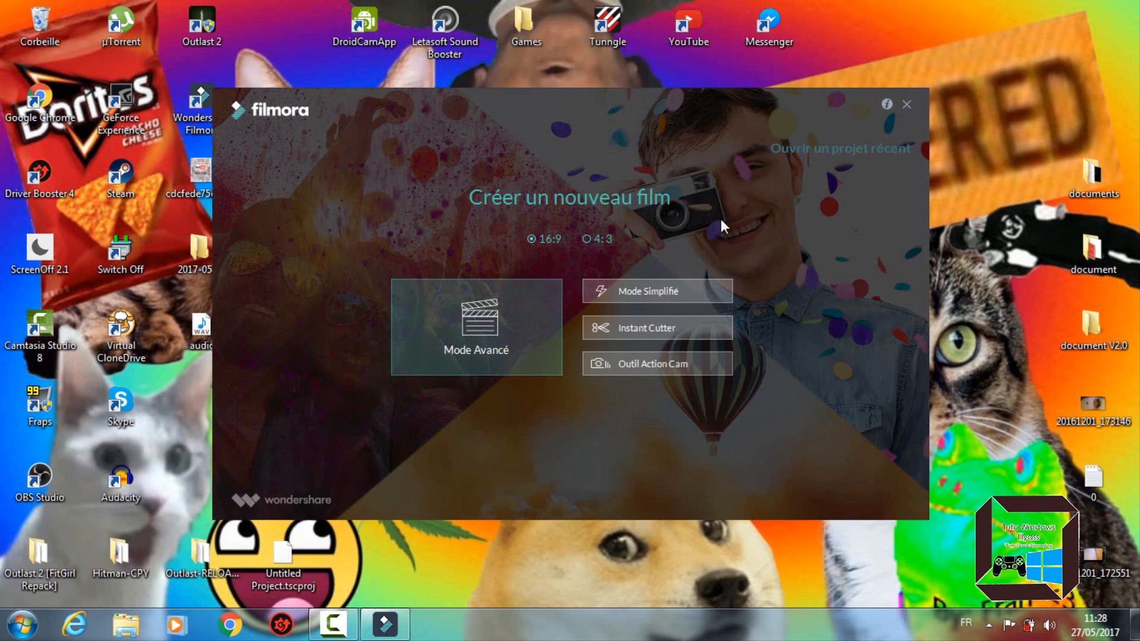
{"action": "left_click", "coordinate": [587, 239]}
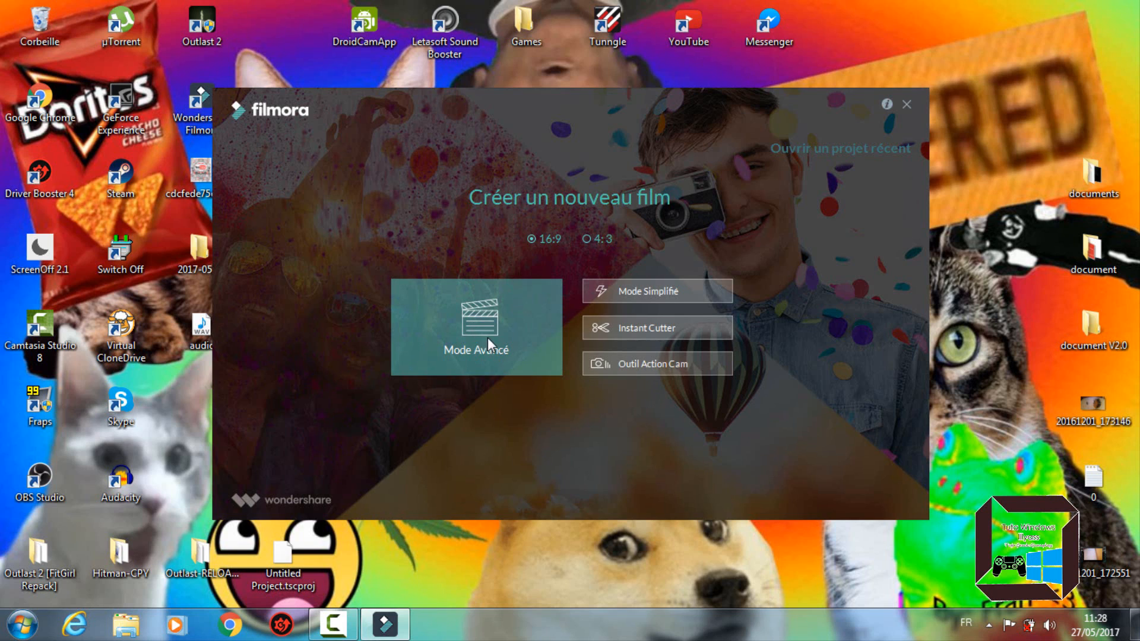
{"action": "left_click", "coordinate": [504, 333]}
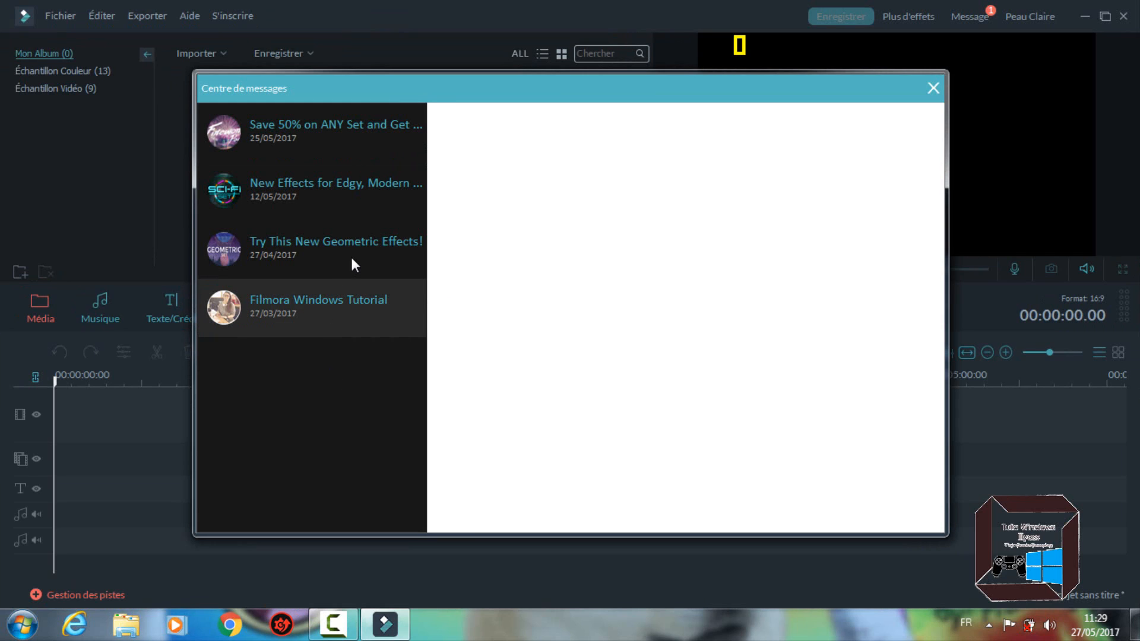
View the New Effects and Save 50% messages in the message centre, and close it.
{"action": "left_click", "coordinate": [359, 211]}
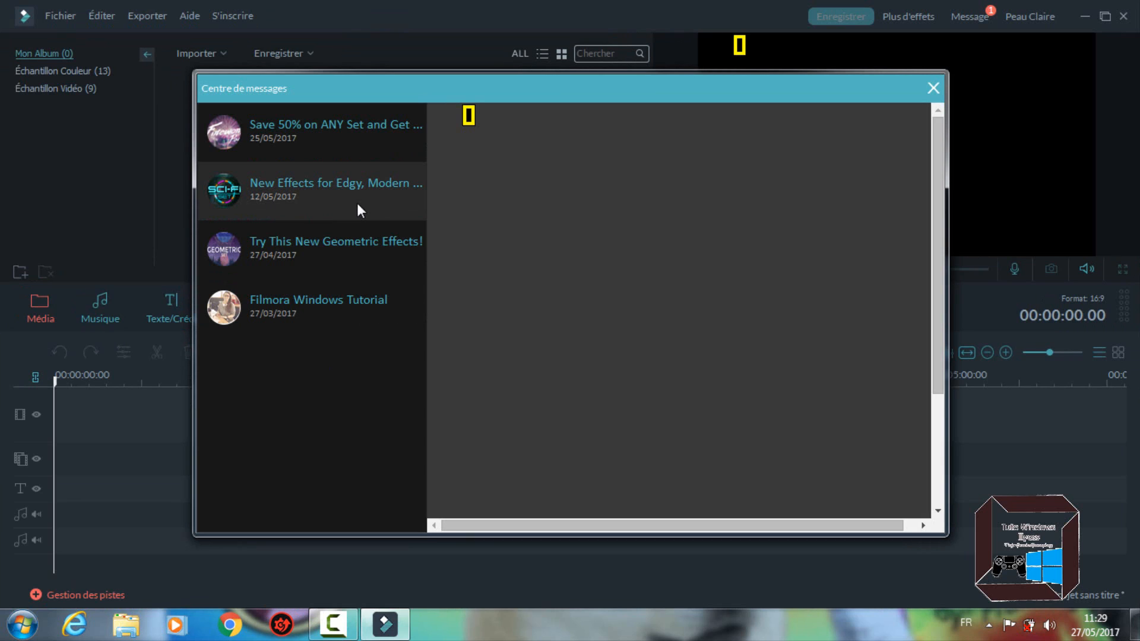
{"action": "left_click", "coordinate": [376, 128]}
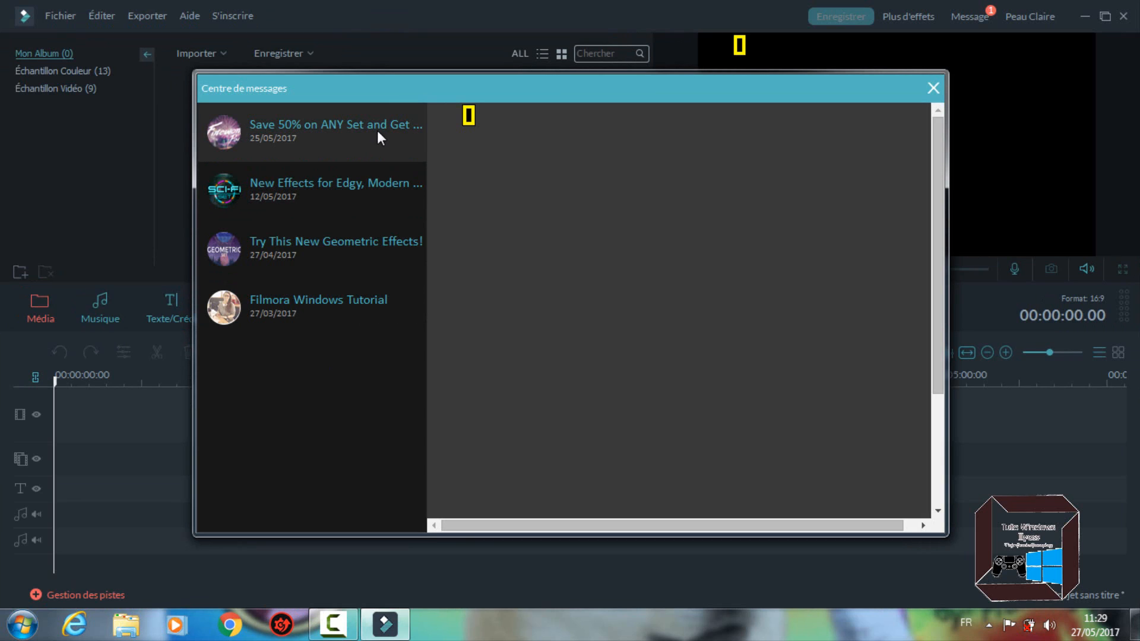
{"action": "left_click", "coordinate": [934, 88]}
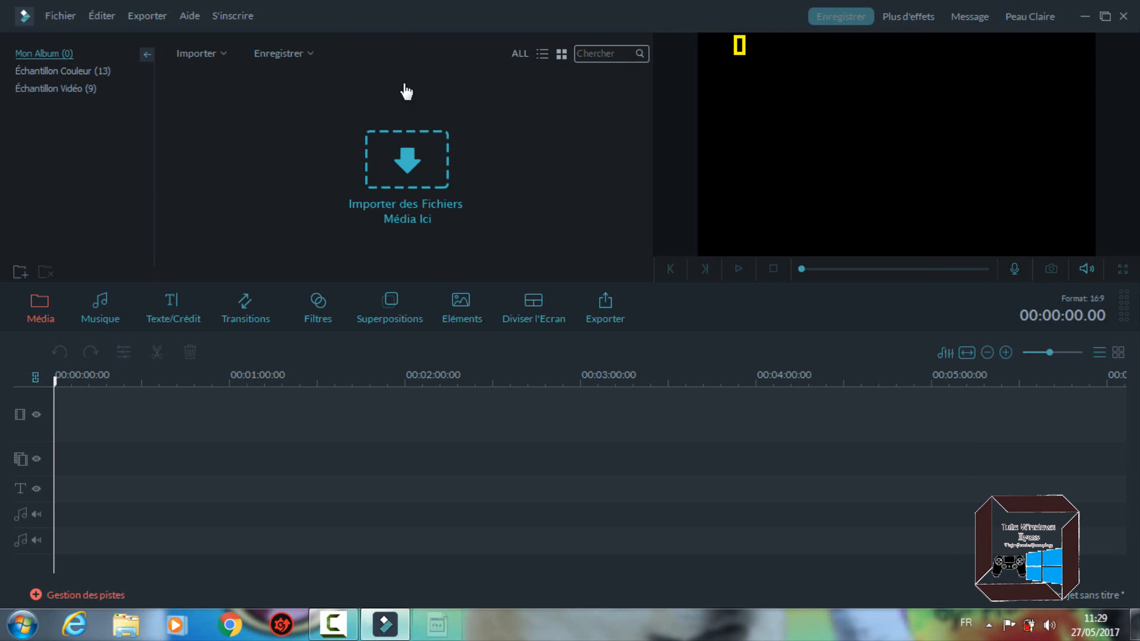
Open the software registration details to check the licence e-mail and registration code, and close them.
{"action": "left_click", "coordinate": [240, 17]}
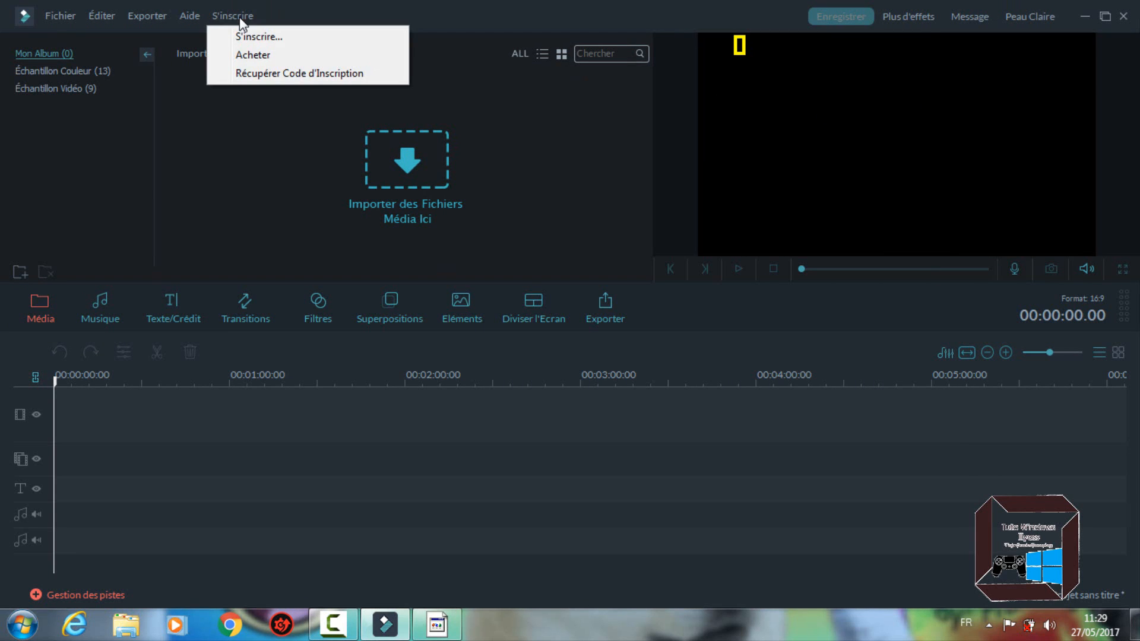
{"action": "left_click", "coordinate": [279, 38]}
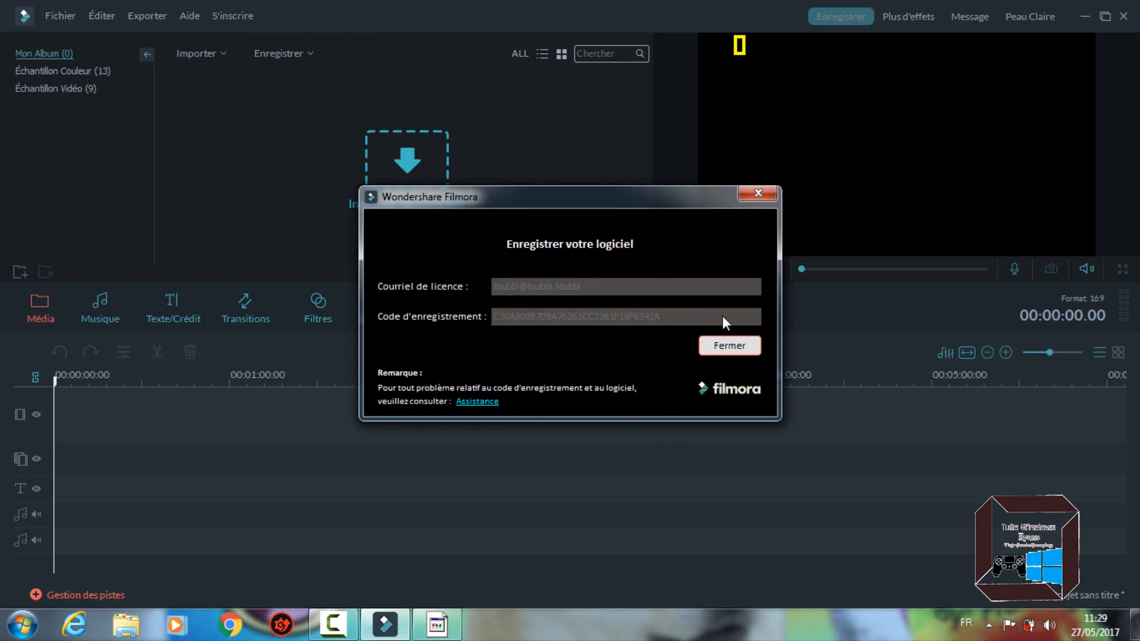
{"action": "left_click", "coordinate": [727, 345]}
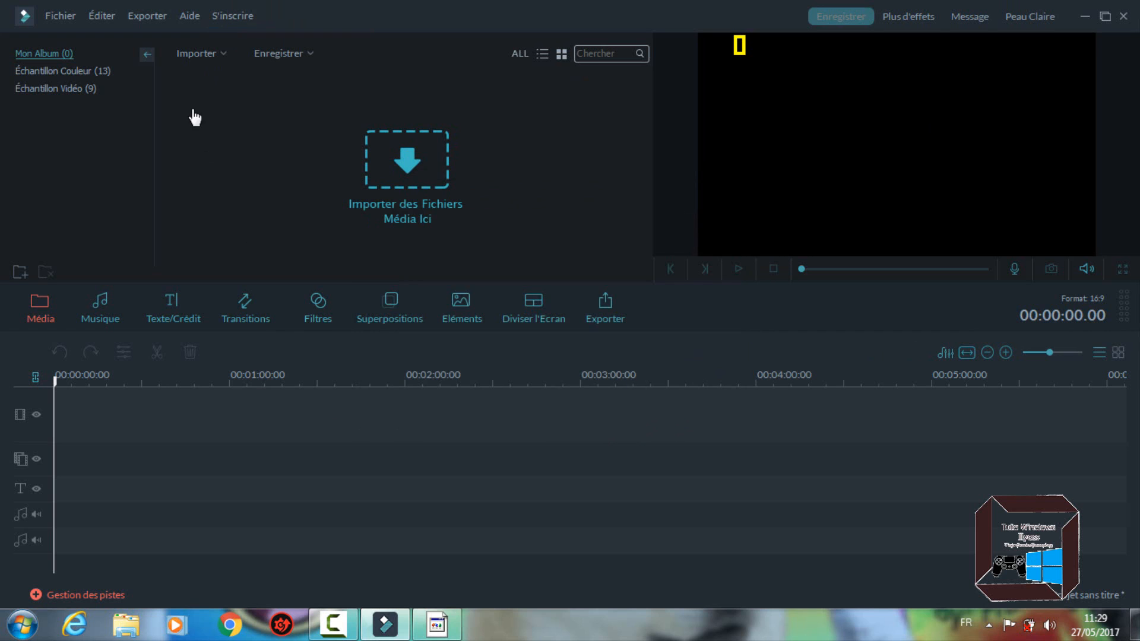
Import the video 20161201_172551 from the Bureau folder into the media album.
{"action": "left_click", "coordinate": [425, 230]}
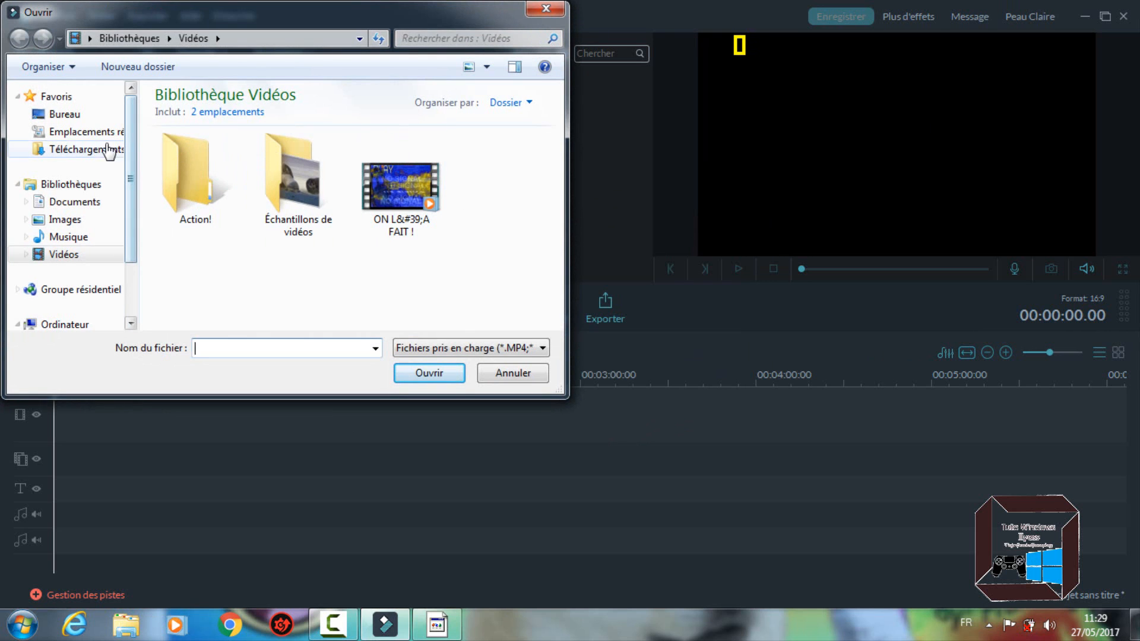
{"action": "left_click", "coordinate": [67, 114]}
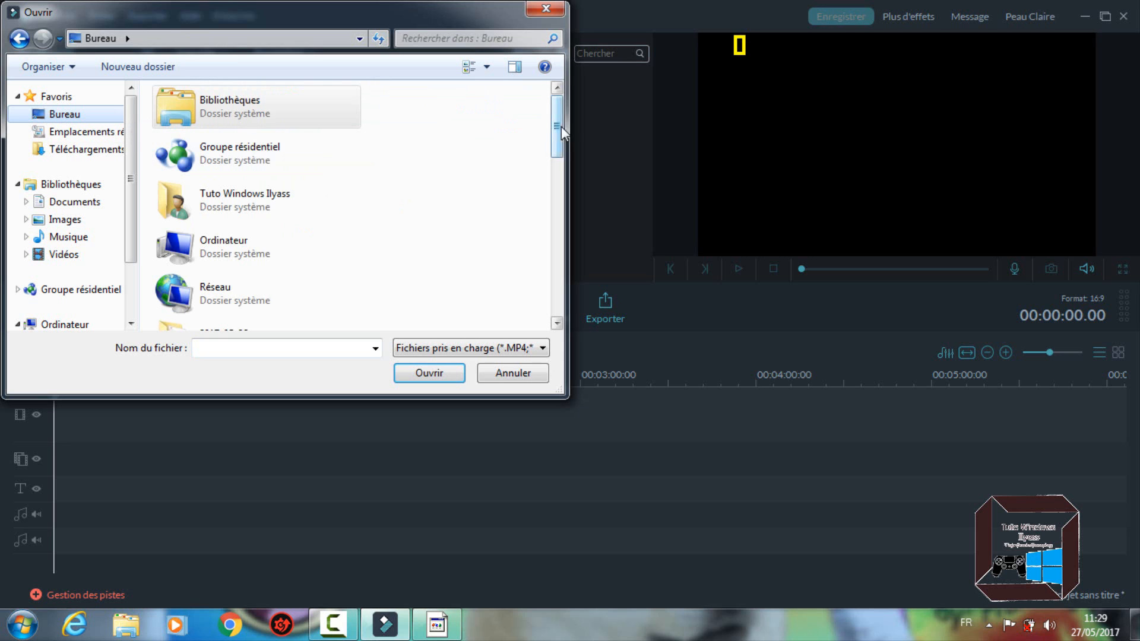
{"action": "left_click_drag", "start_coordinate": [562, 132], "coordinate": [562, 284]}
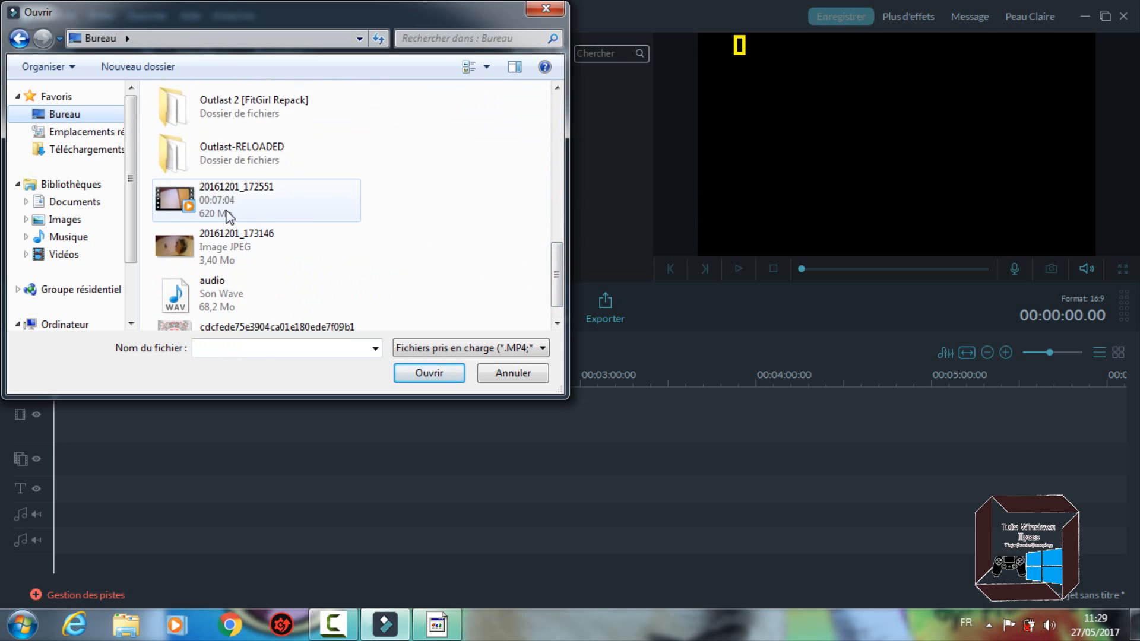
{"action": "double_click", "coordinate": [227, 212]}
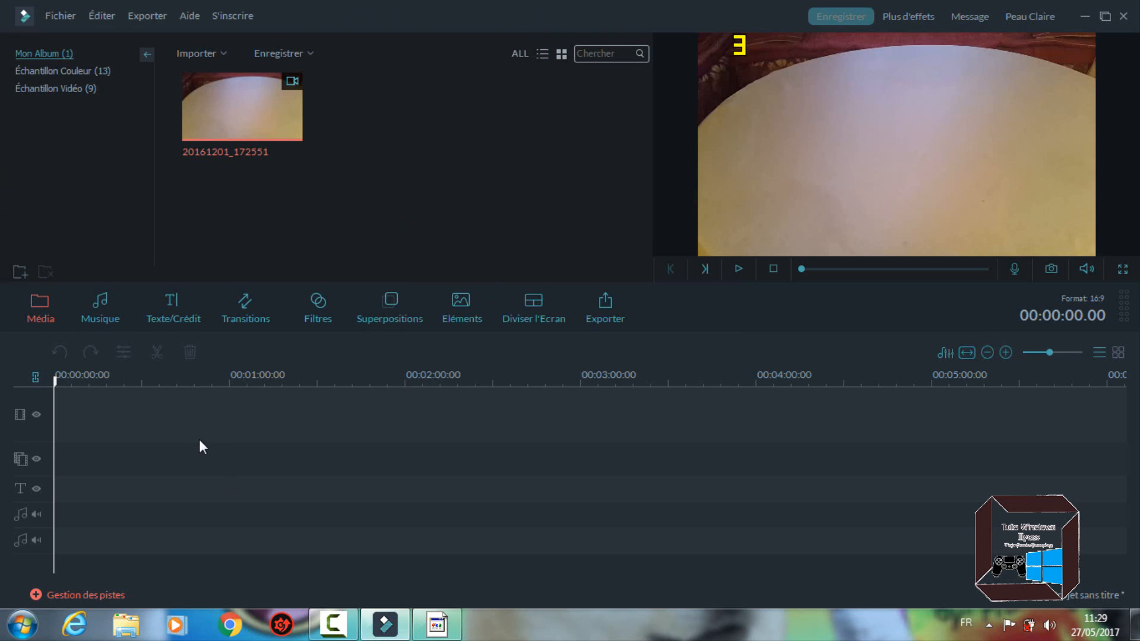
Try the imported clip on the video track, play it briefly from the start, and delete it from the timeline.
{"action": "left_click_drag", "start_coordinate": [242, 105], "coordinate": [79, 437]}
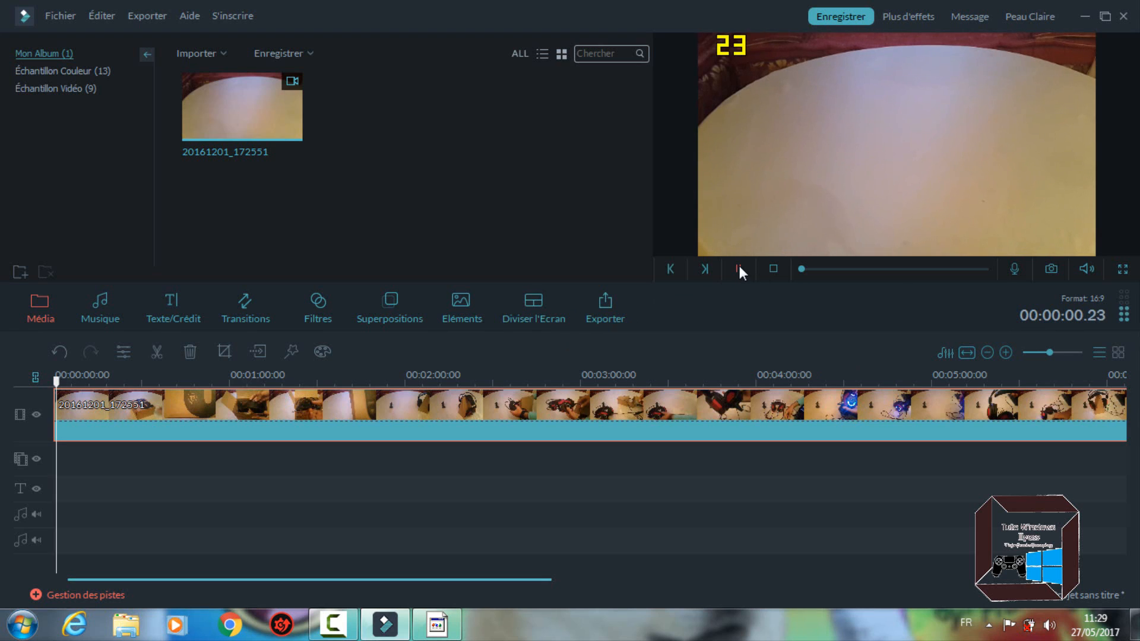
{"action": "left_click", "coordinate": [739, 267]}
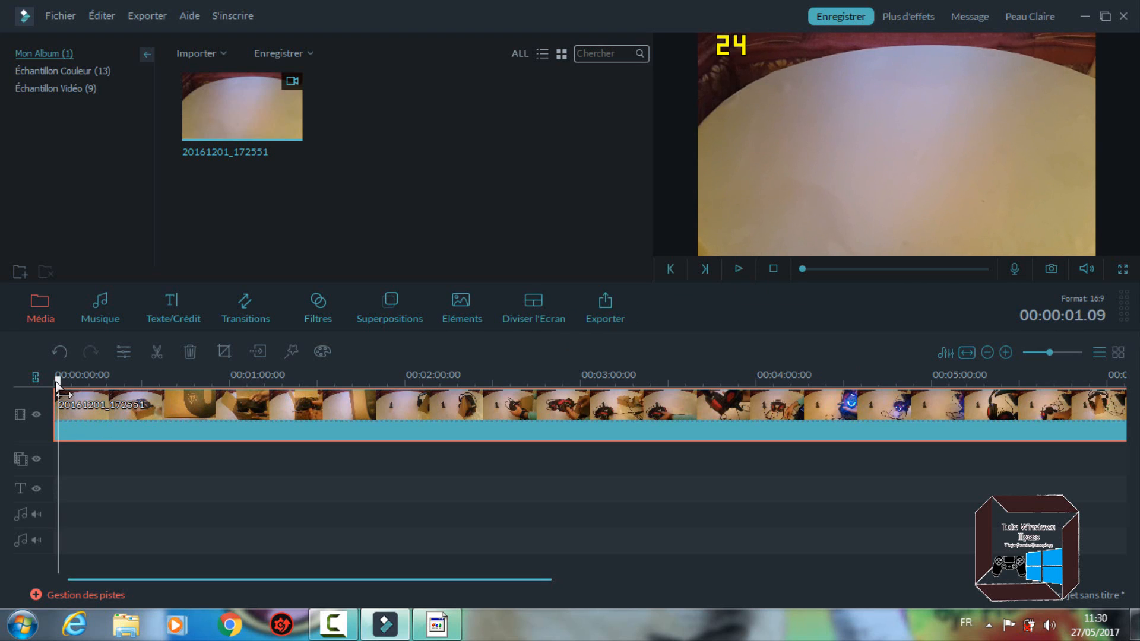
{"action": "left_click_drag", "start_coordinate": [57, 382], "coordinate": [39, 381]}
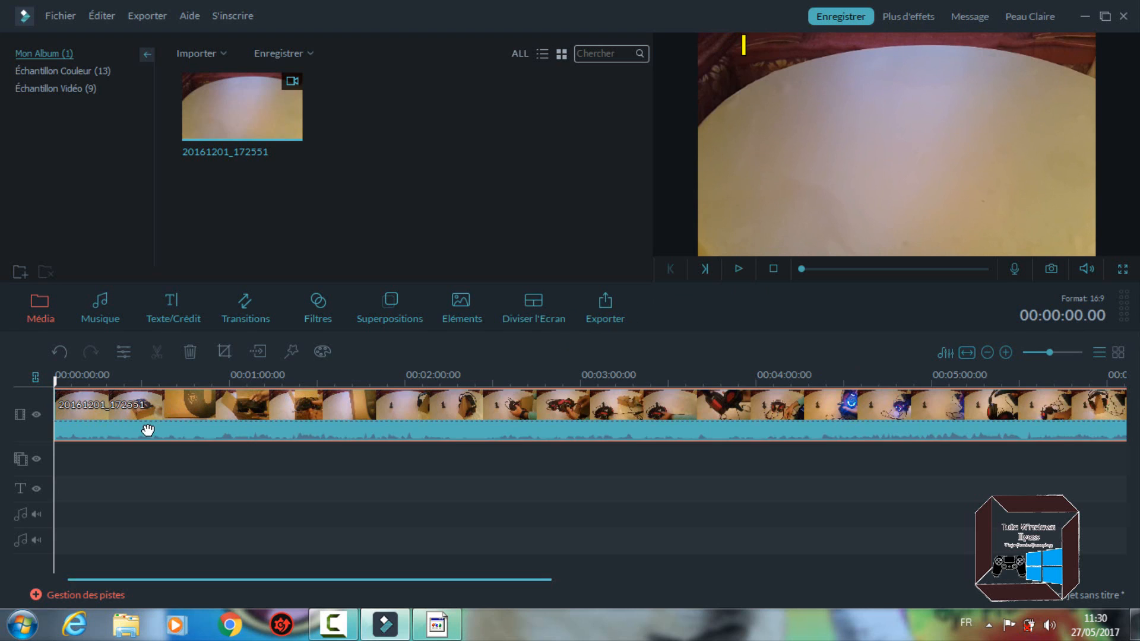
{"action": "key", "text": "Delete"}
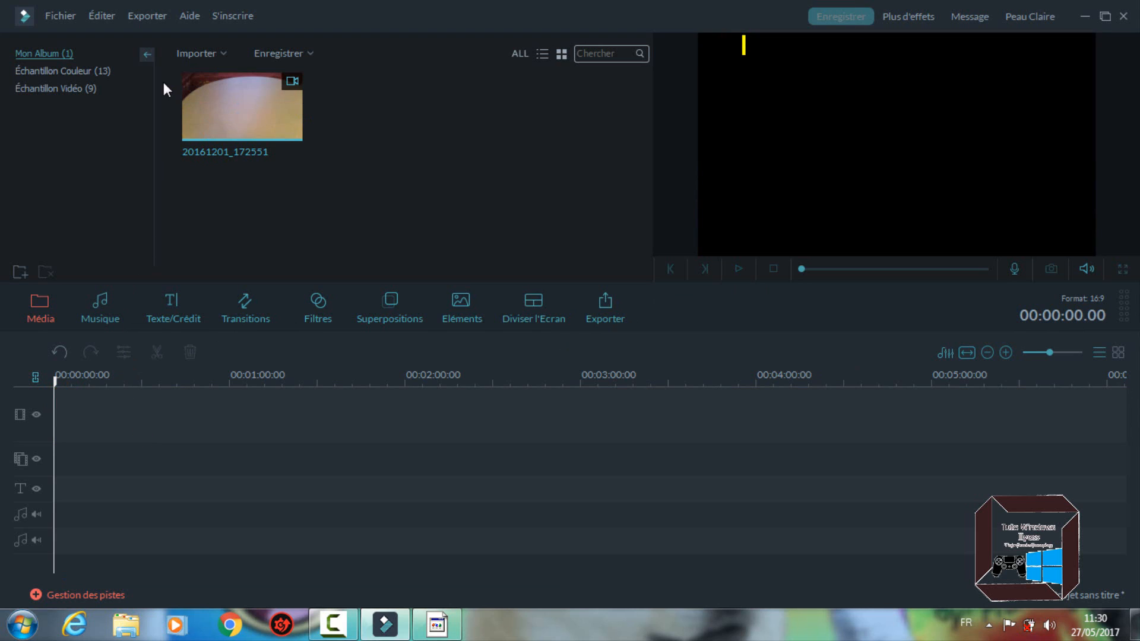
Display the Texte/Crédit presets and enlarge the library area in both height and width.
{"action": "left_click", "coordinate": [168, 307]}
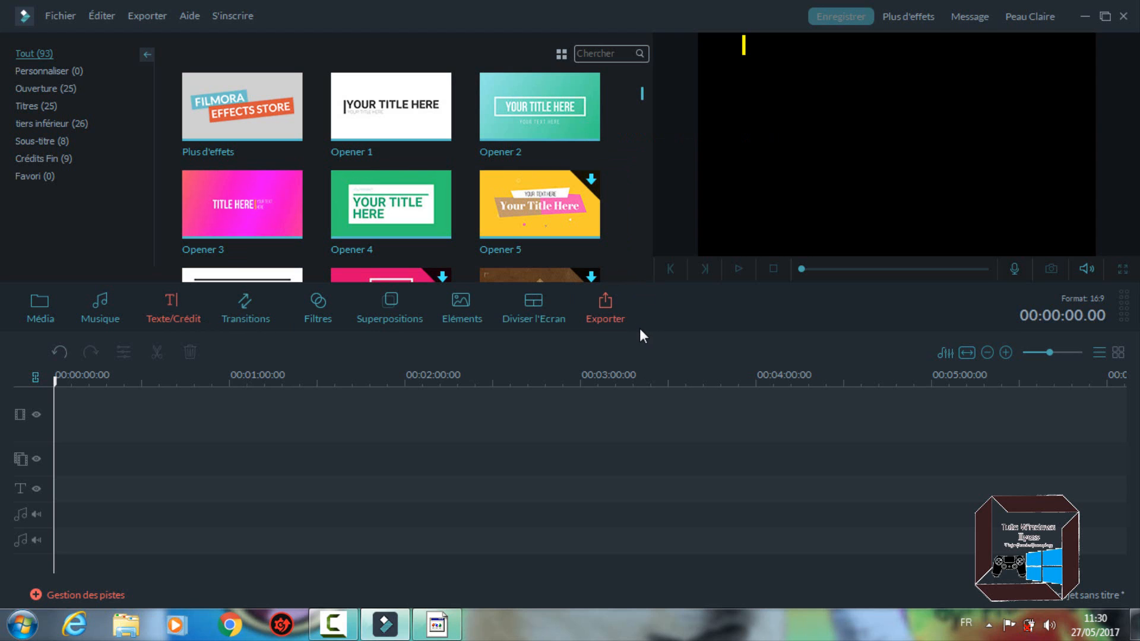
{"action": "left_click_drag", "start_coordinate": [642, 332], "coordinate": [644, 484]}
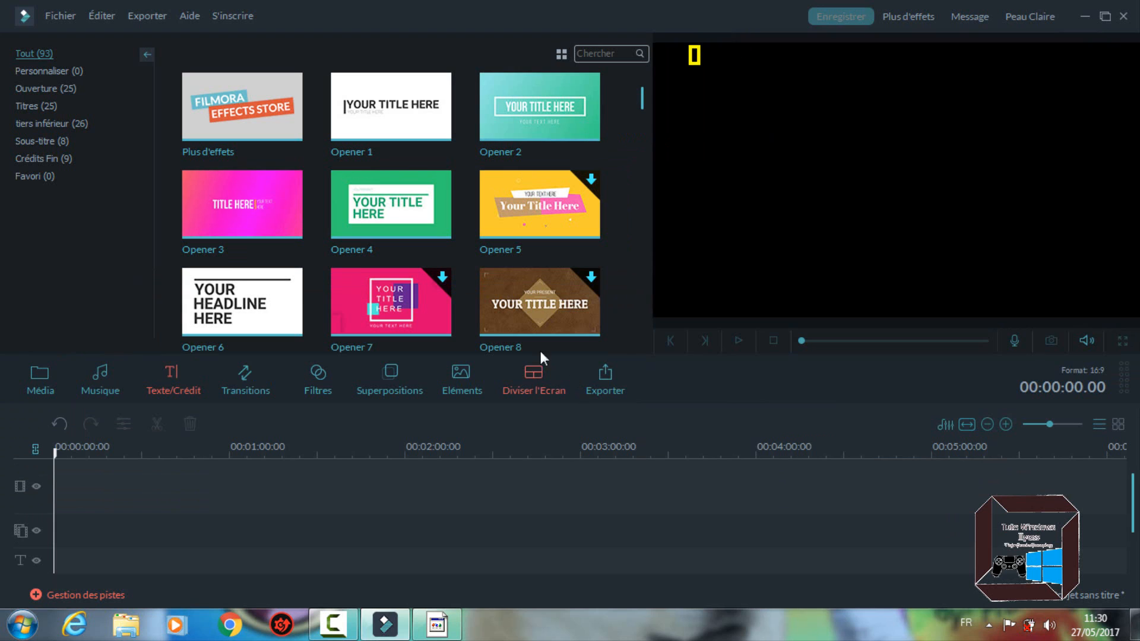
{"action": "left_click_drag", "start_coordinate": [654, 298], "coordinate": [694, 301]}
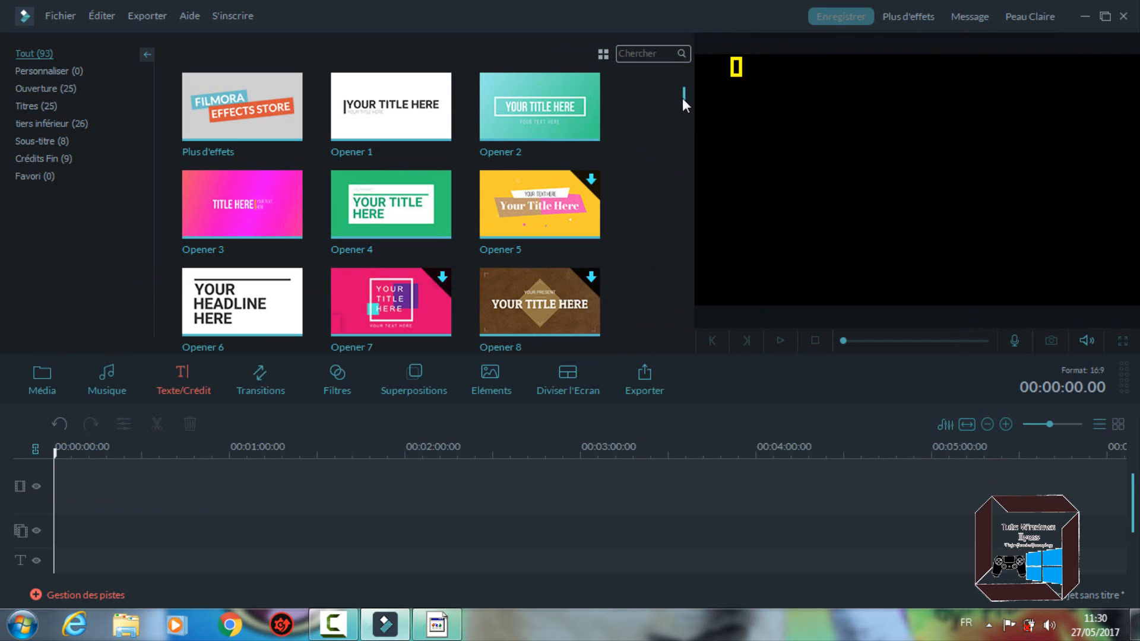
Browse the title presets, place Opener 3 at the start of the timeline, and preview it.
{"action": "mouse_move", "coordinate": [685, 97]}
{"action": "left_mouse_down"}
{"action": "mouse_move", "coordinate": [676, 116]}
{"action": "mouse_move", "coordinate": [667, 90]}
{"action": "left_mouse_up"}
{"action": "scroll", "coordinate": [686, 103], "scroll_direction": "down", "scroll_amount": 3}
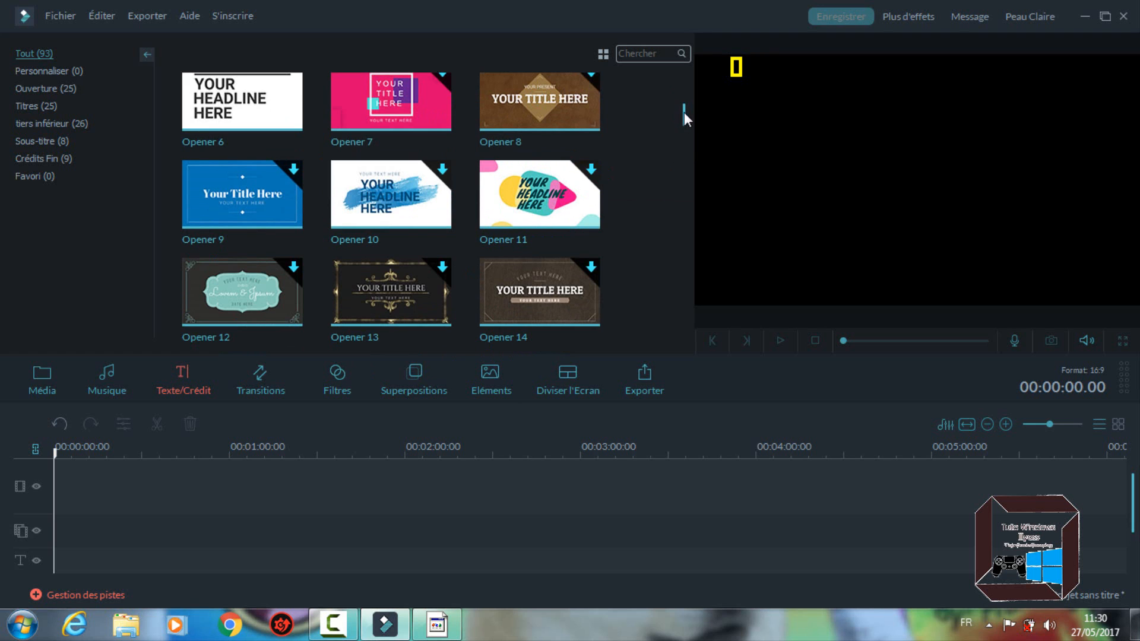
{"action": "left_click_drag", "start_coordinate": [684, 112], "coordinate": [670, 91]}
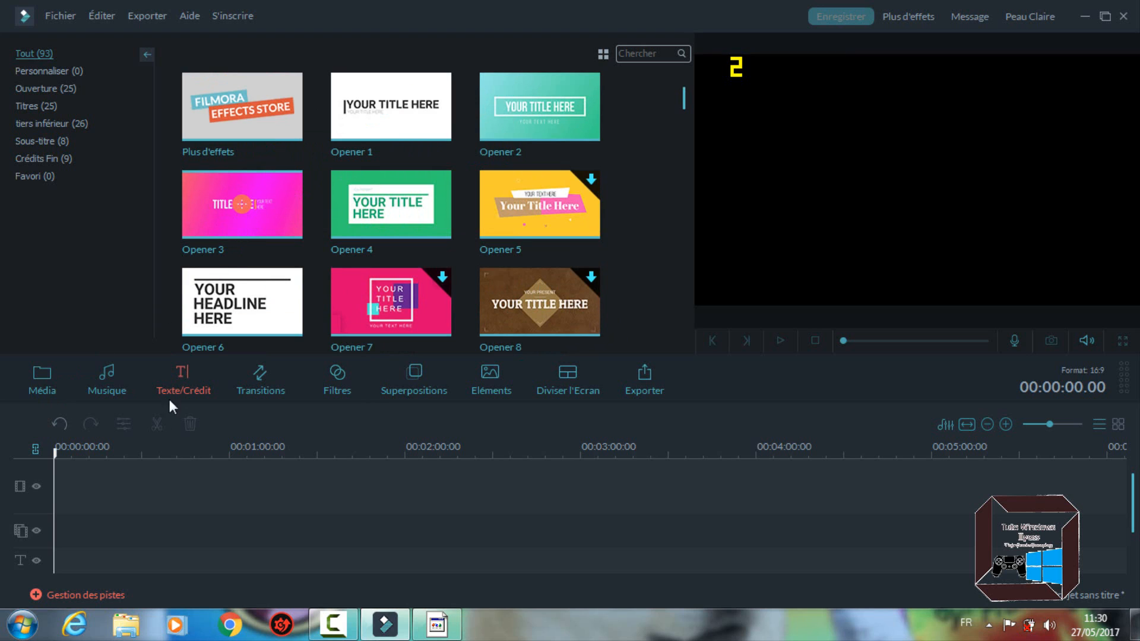
{"action": "left_click_drag", "start_coordinate": [62, 500], "coordinate": [62, 500]}
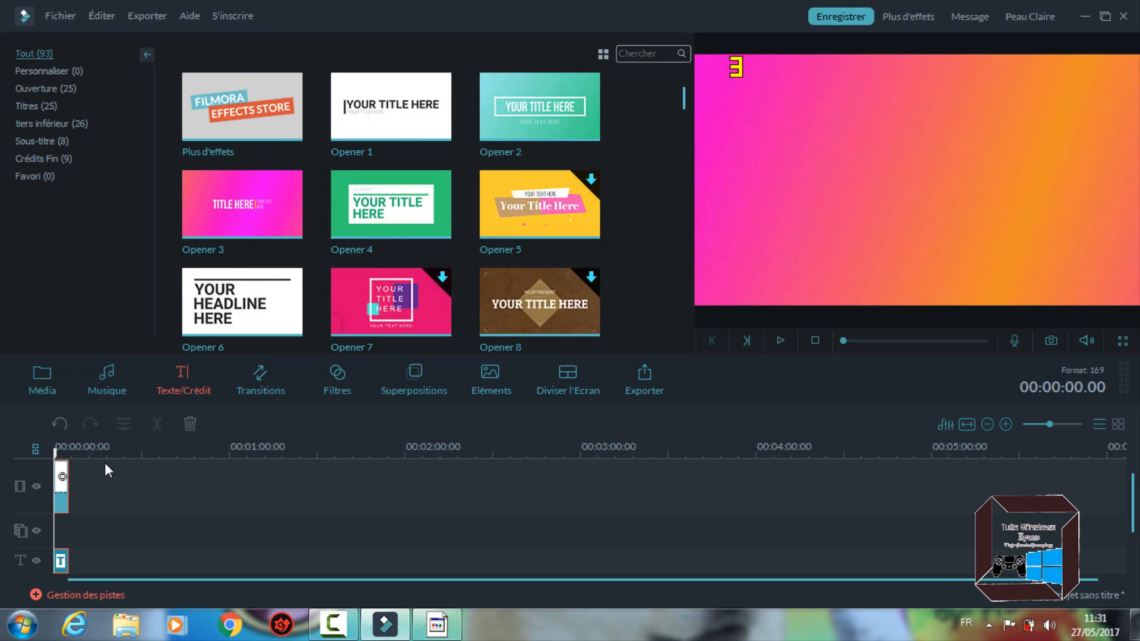
{"action": "left_click", "coordinate": [778, 344]}
Replace the opener's TITLE HERE text with "Tuto windows" followed by the channel owner's first name.
{"action": "double_click", "coordinate": [61, 561]}
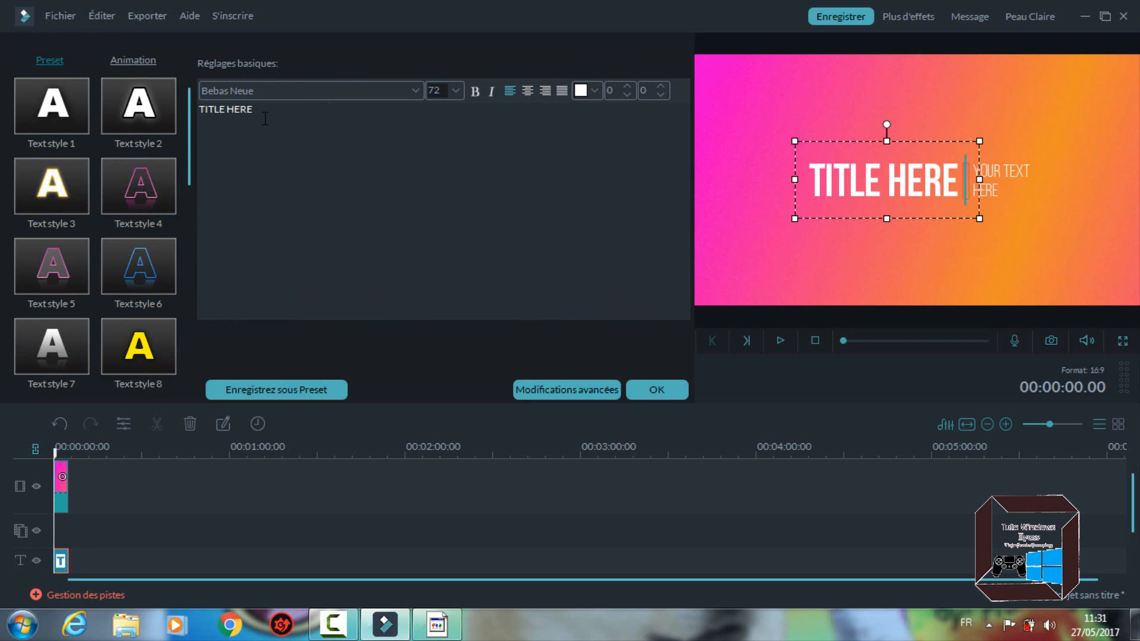
{"action": "left_click_drag", "start_coordinate": [255, 109], "coordinate": [181, 125]}
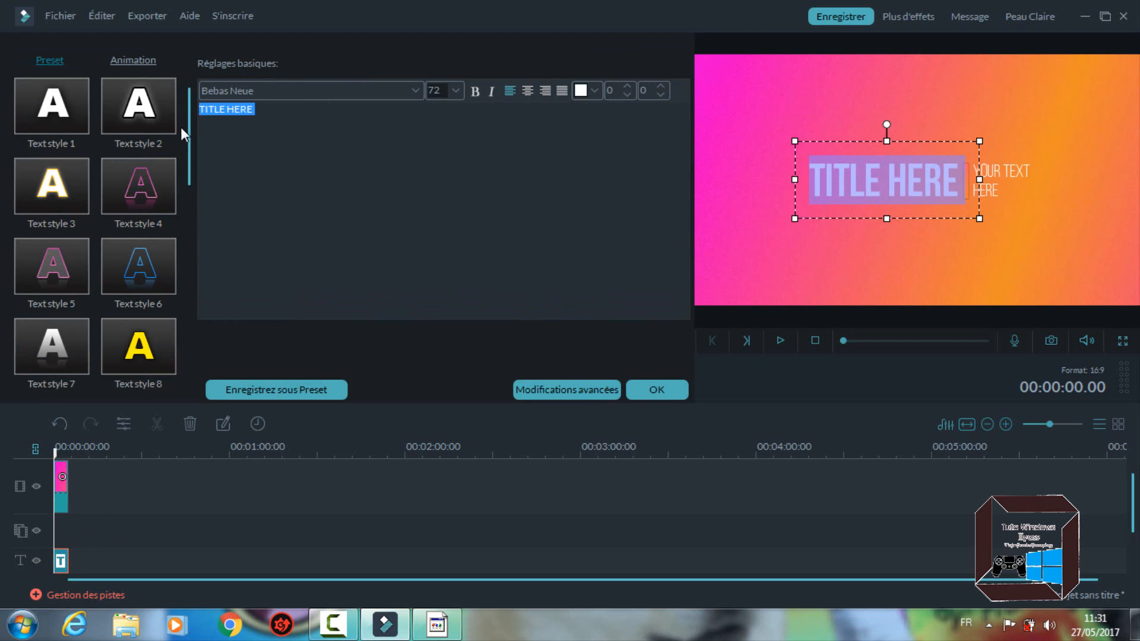
{"action": "type", "text": "T"}
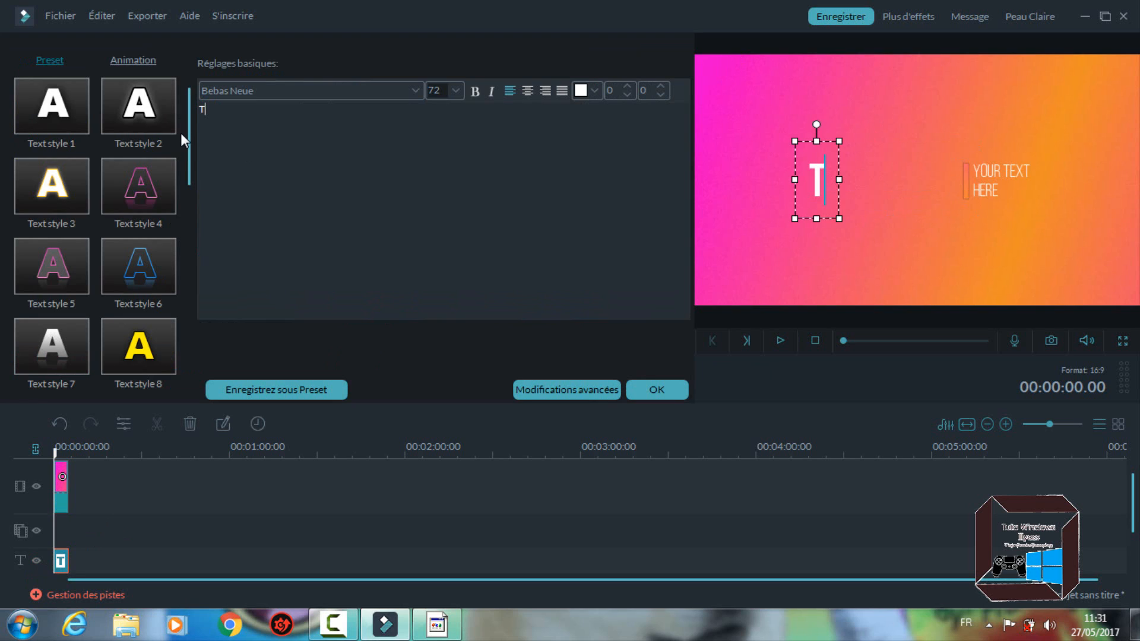
{"action": "type", "text": "UT"}
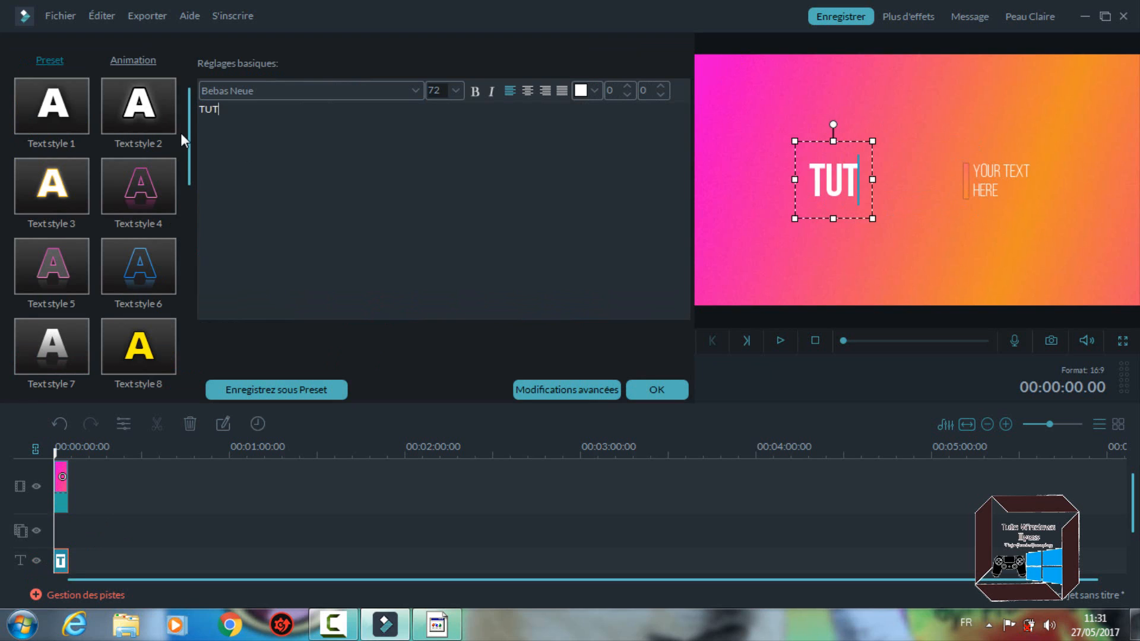
{"action": "key", "text": "BackSpace"}
{"action": "key", "text": "BackSpace"}
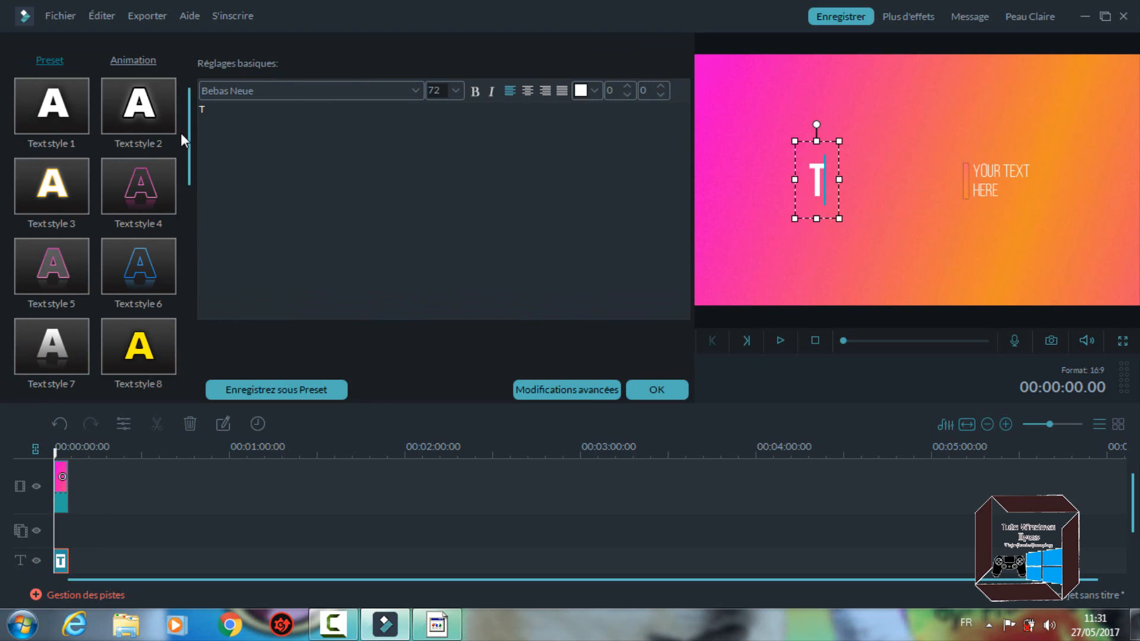
{"action": "type", "text": "uto "}
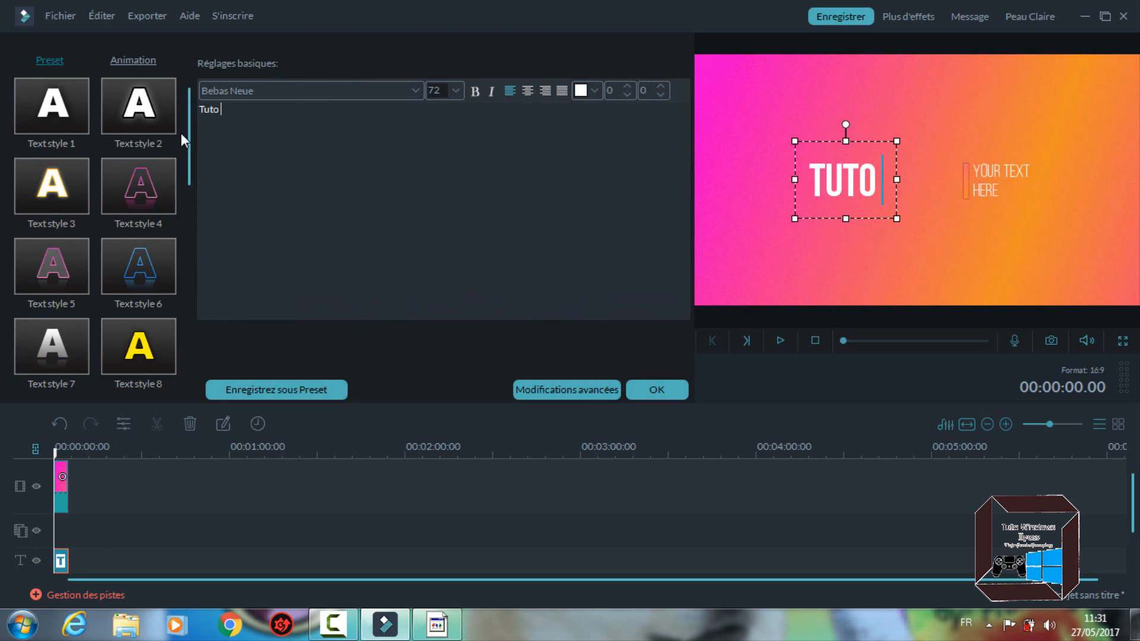
{"action": "type", "text": "win"}
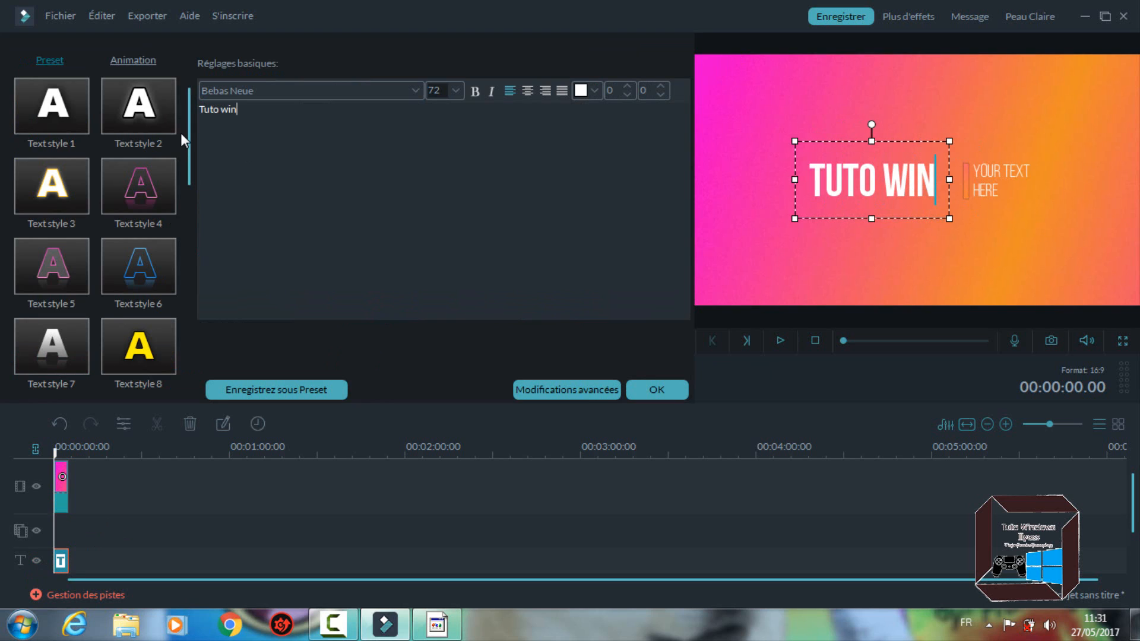
{"action": "type", "text": "dows "}
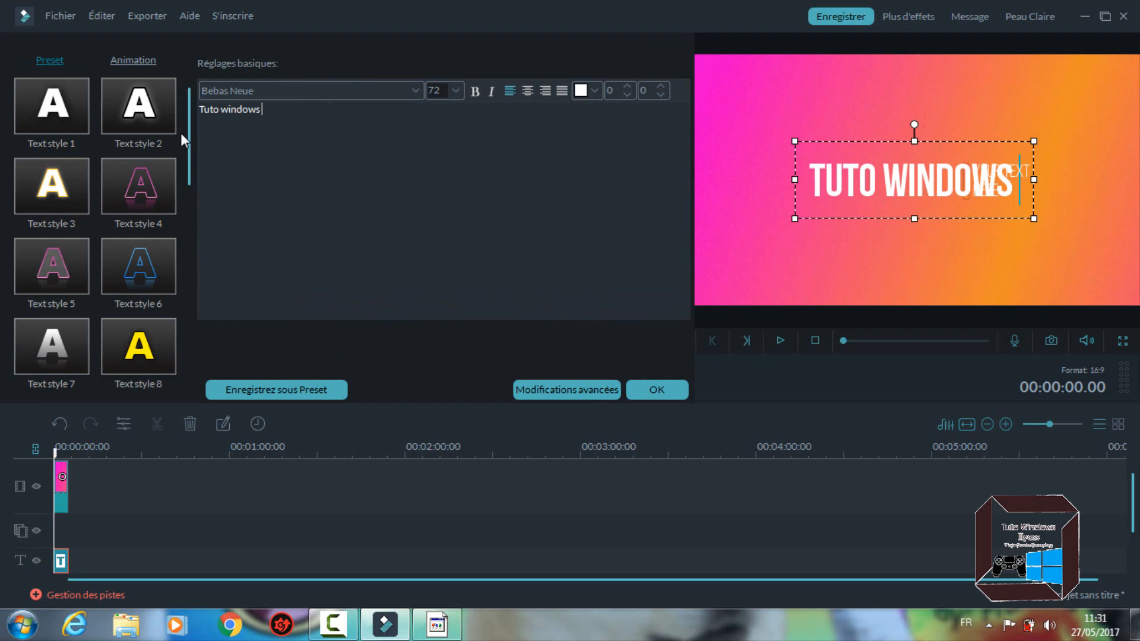
{"action": "type", "text": "ilyass"}
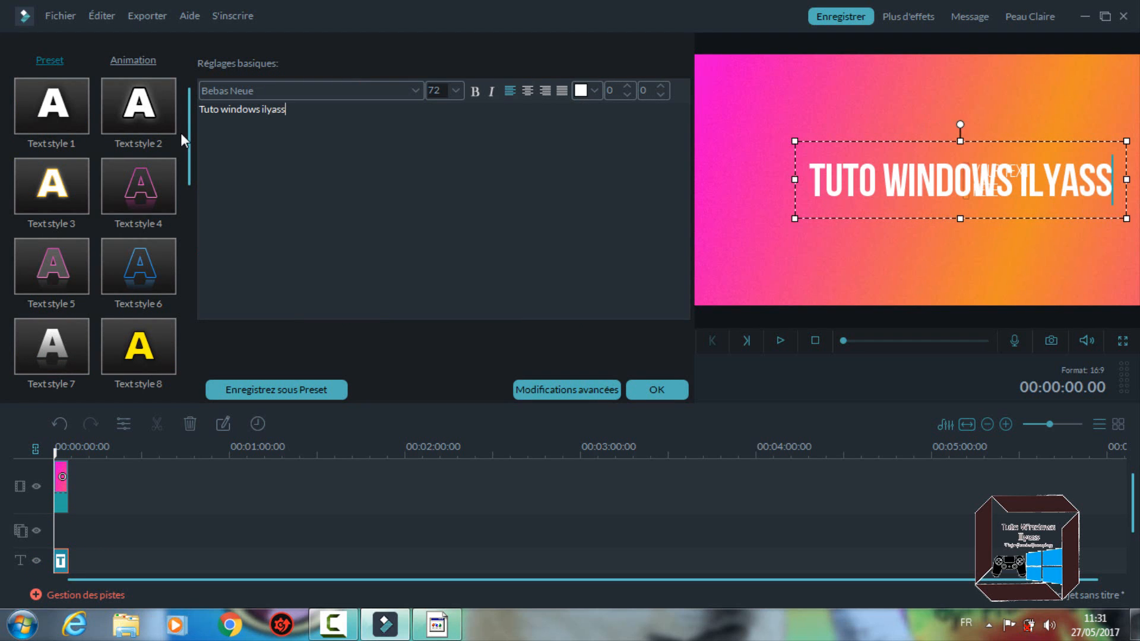
Shrink the main title's text box and shift it left in the preview so it clears the secondary text.
{"action": "left_click", "coordinate": [983, 196]}
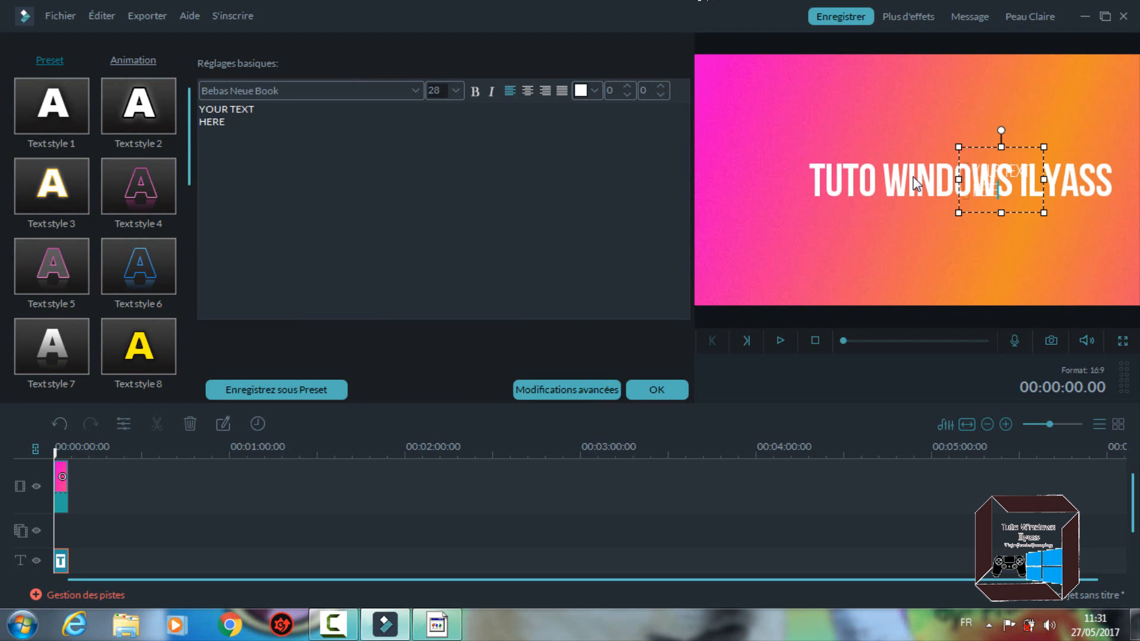
{"action": "left_click", "coordinate": [892, 184]}
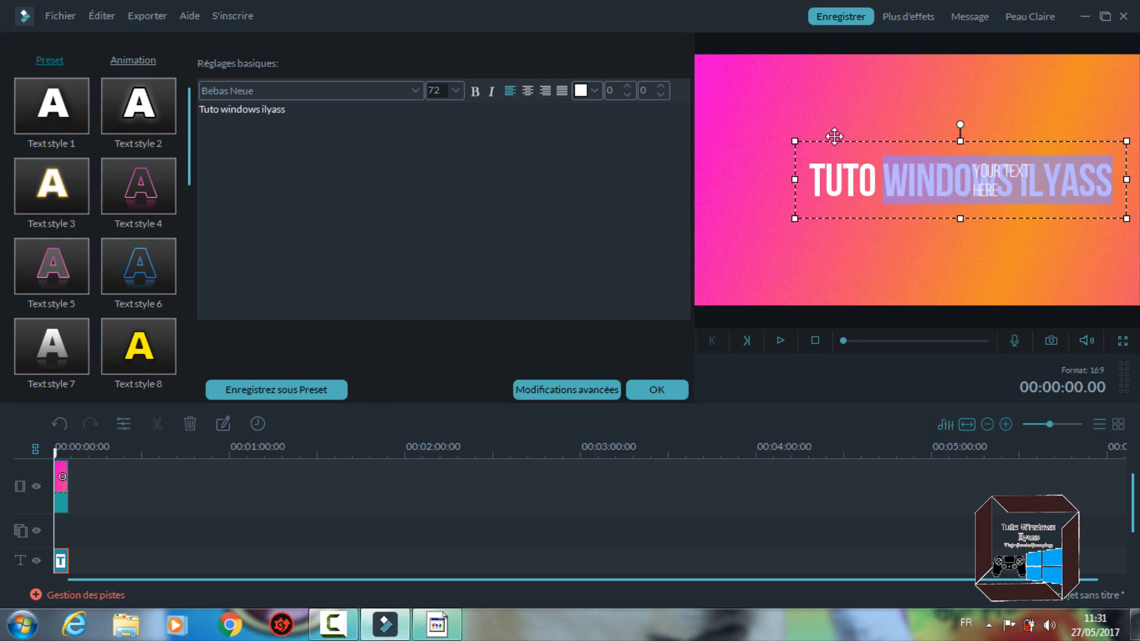
{"action": "left_click_drag", "start_coordinate": [832, 134], "coordinate": [739, 133]}
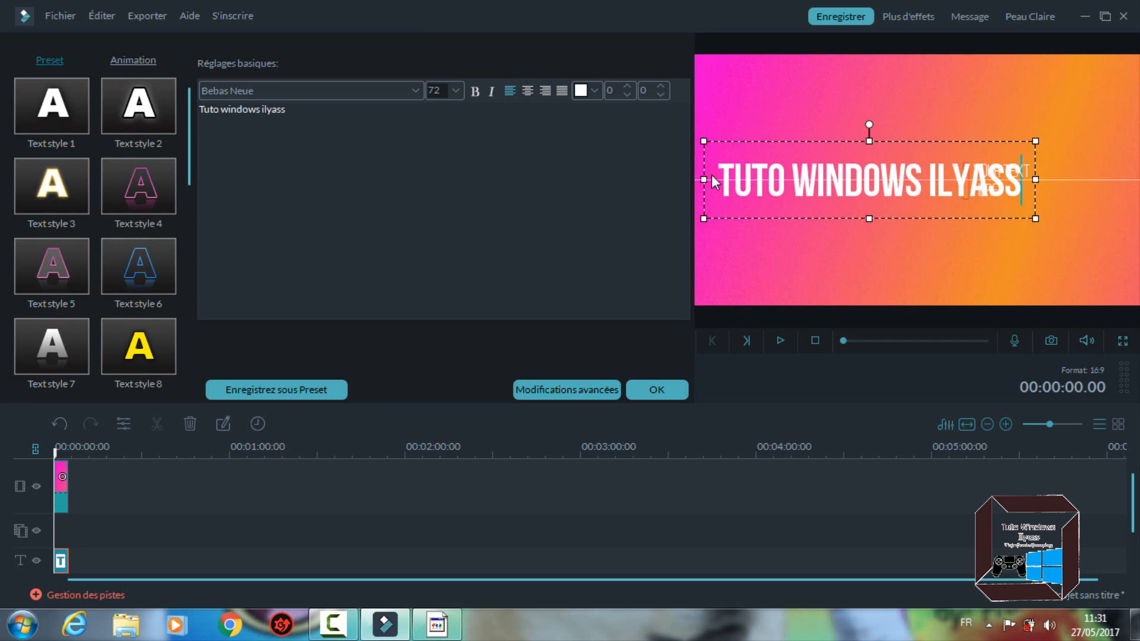
{"action": "left_click_drag", "start_coordinate": [702, 180], "coordinate": [760, 179]}
{"action": "left_click_drag", "start_coordinate": [897, 219], "coordinate": [898, 214]}
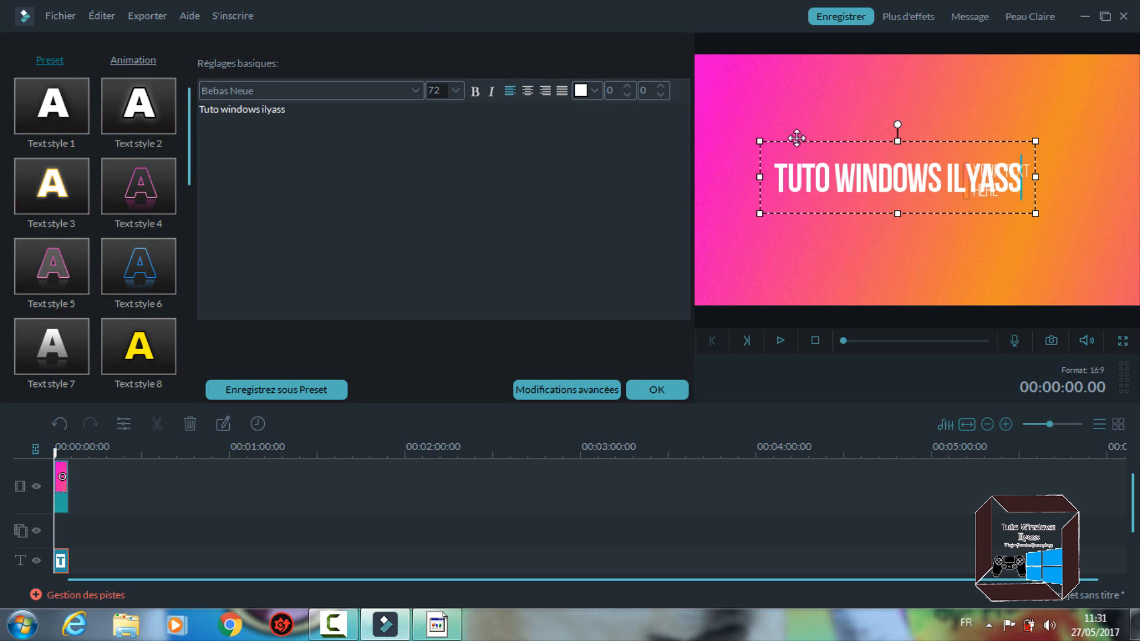
{"action": "left_click_drag", "start_coordinate": [796, 137], "coordinate": [733, 141]}
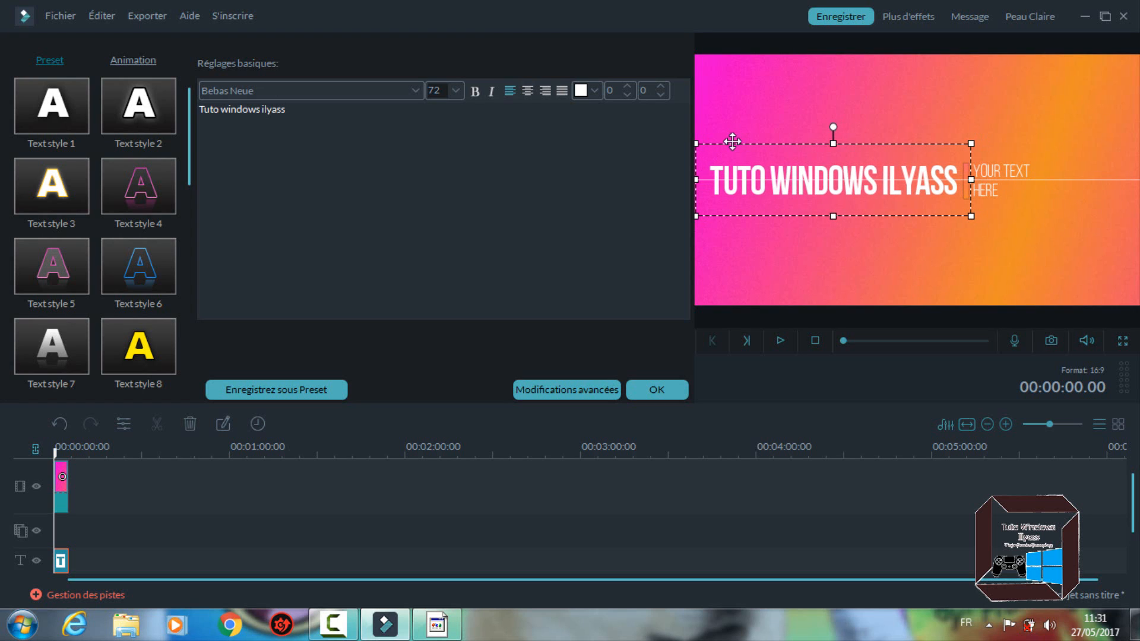
Replace the opener's secondary YOUR TEXT HERE text with "Tutos et" and "Crack" on two lines, and play the preview.
{"action": "left_click", "coordinate": [988, 164]}
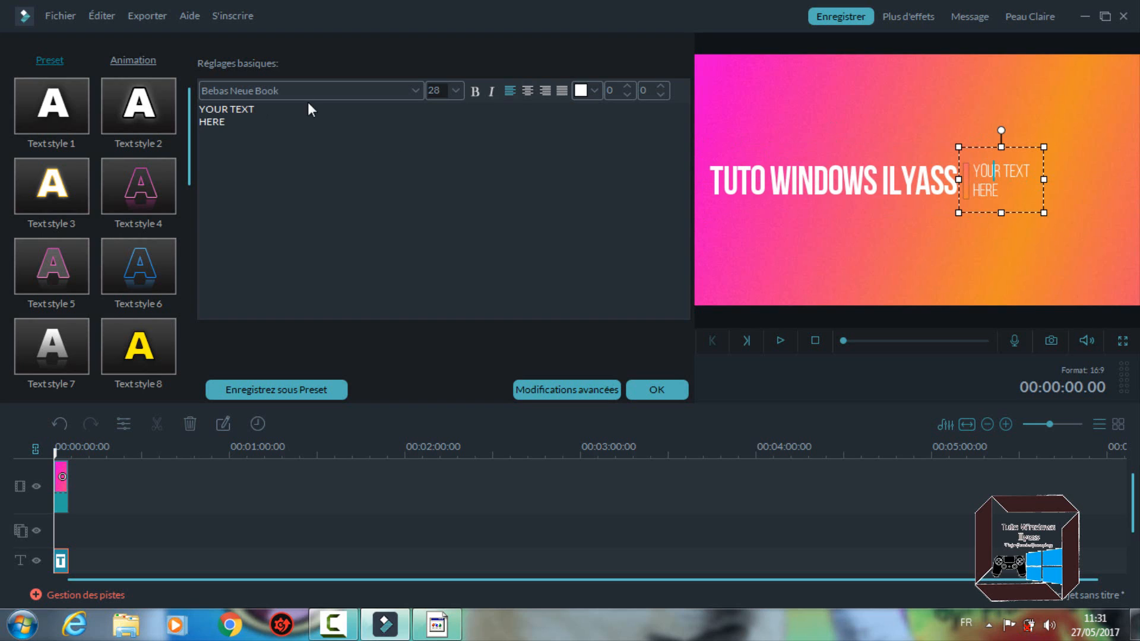
{"action": "left_click_drag", "start_coordinate": [261, 110], "coordinate": [184, 112]}
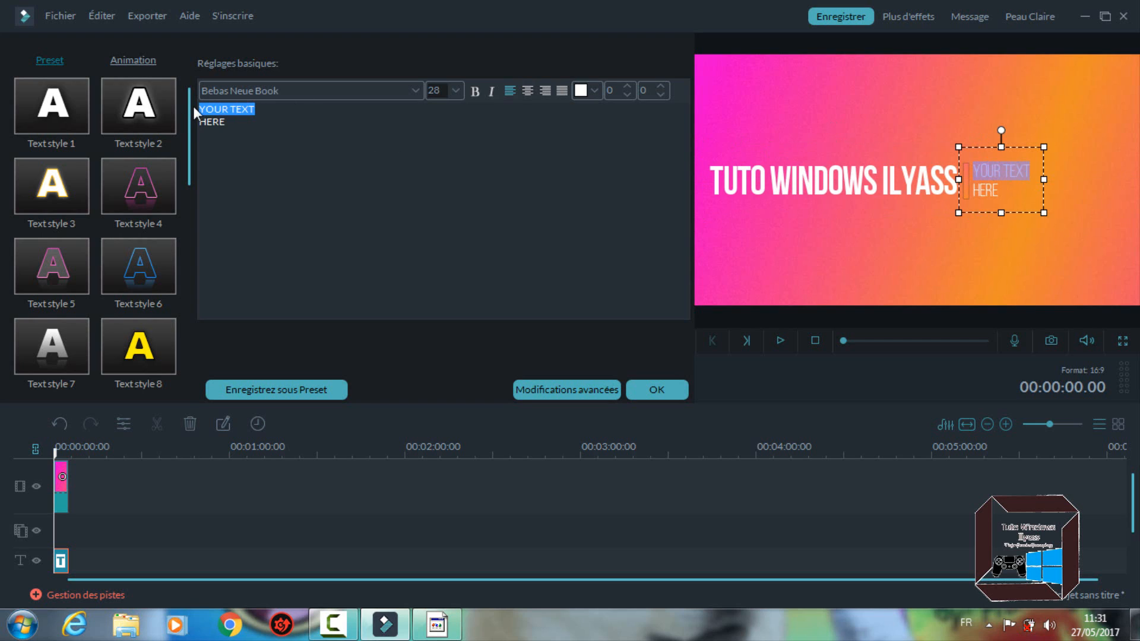
{"action": "type", "text": "Tuto"}
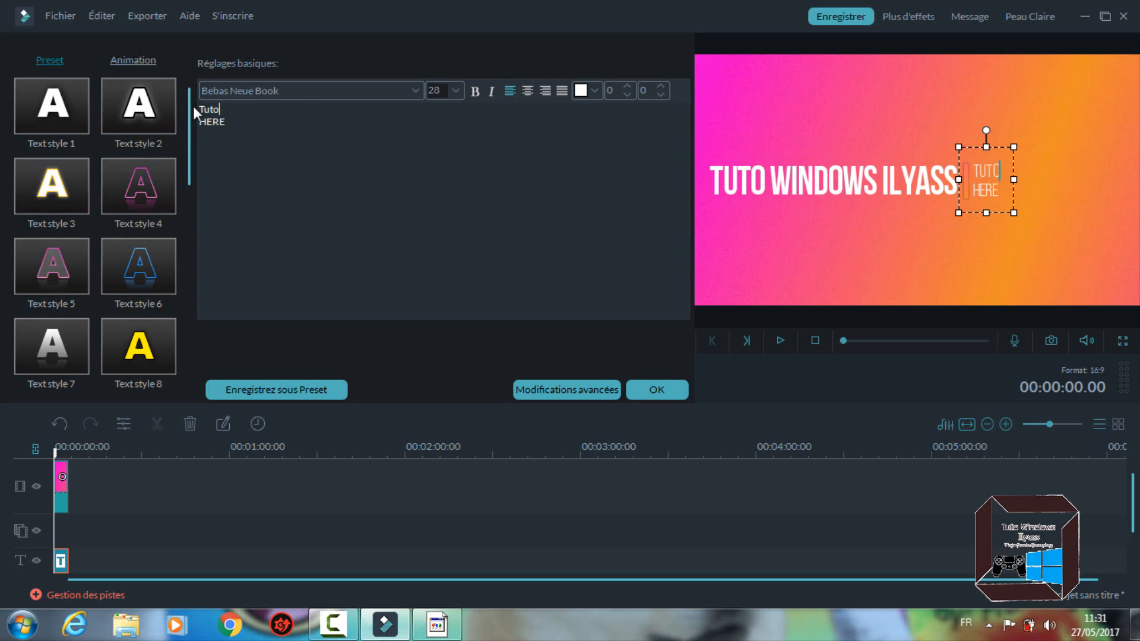
{"action": "type", "text": "s et"}
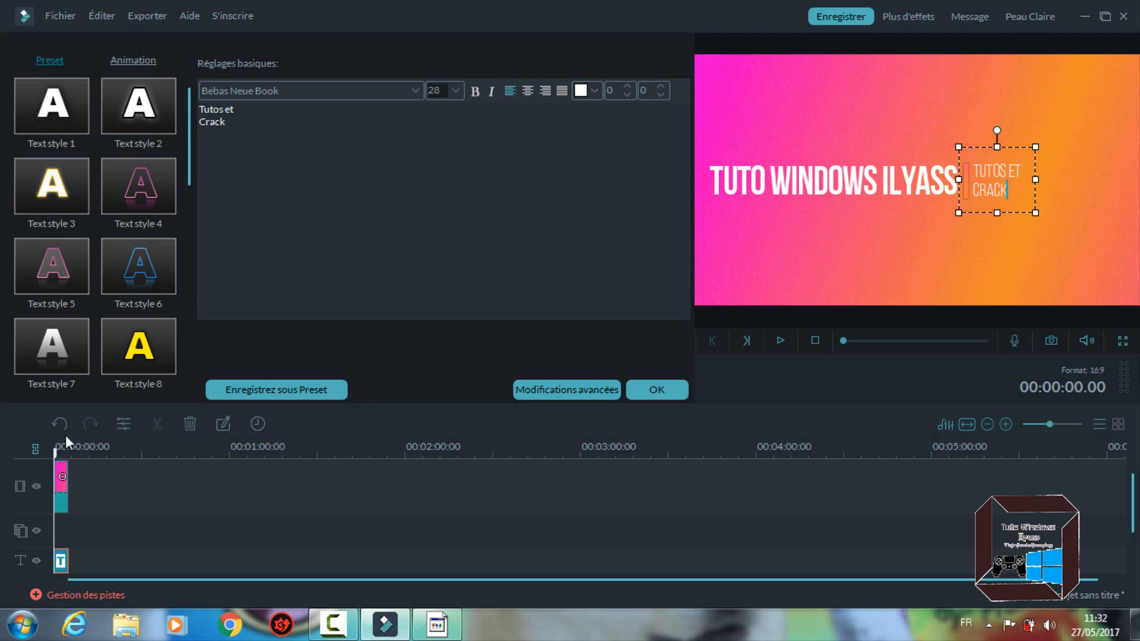
{"action": "left_click", "coordinate": [778, 340]}
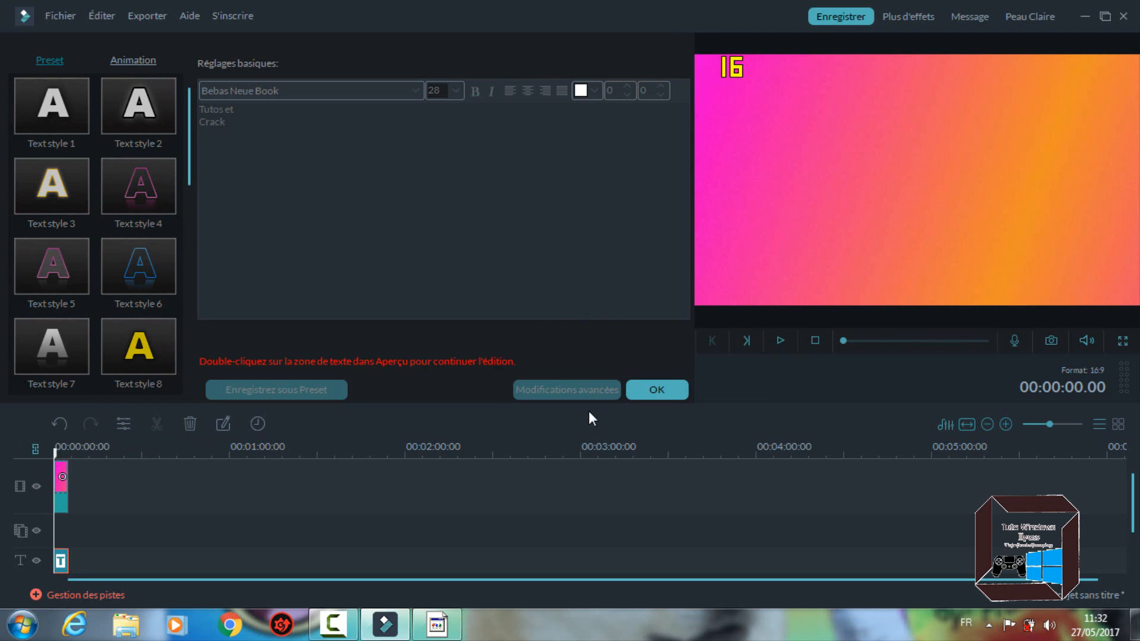
Enlarge the timeline area in height and view the opener clip's video settings.
{"action": "left_click_drag", "start_coordinate": [587, 405], "coordinate": [193, 194]}
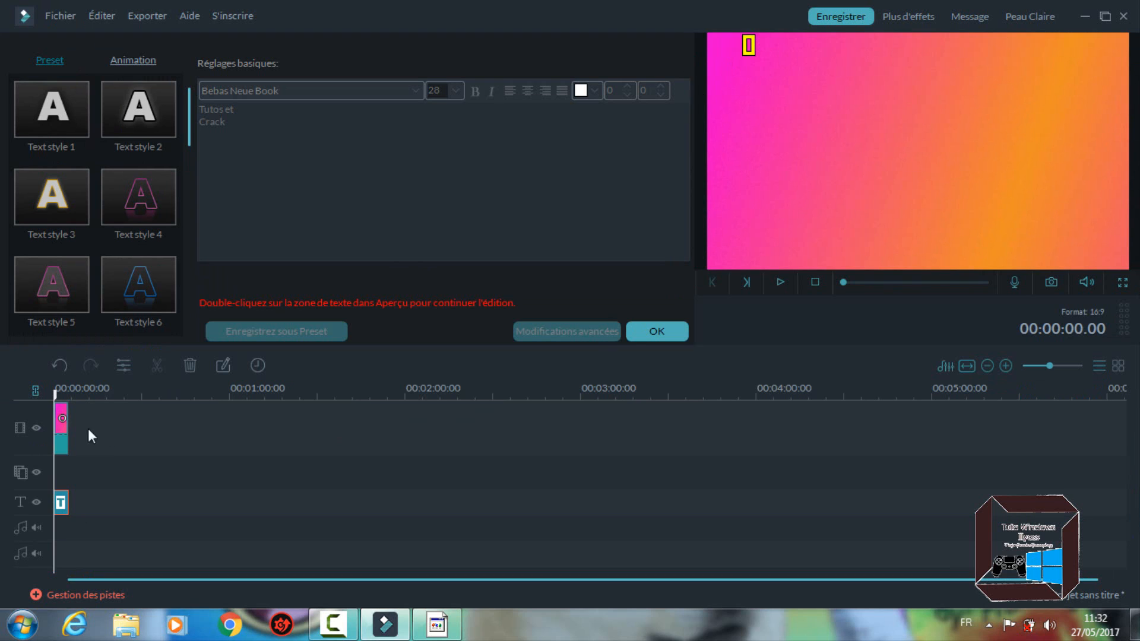
{"action": "double_click", "coordinate": [64, 407]}
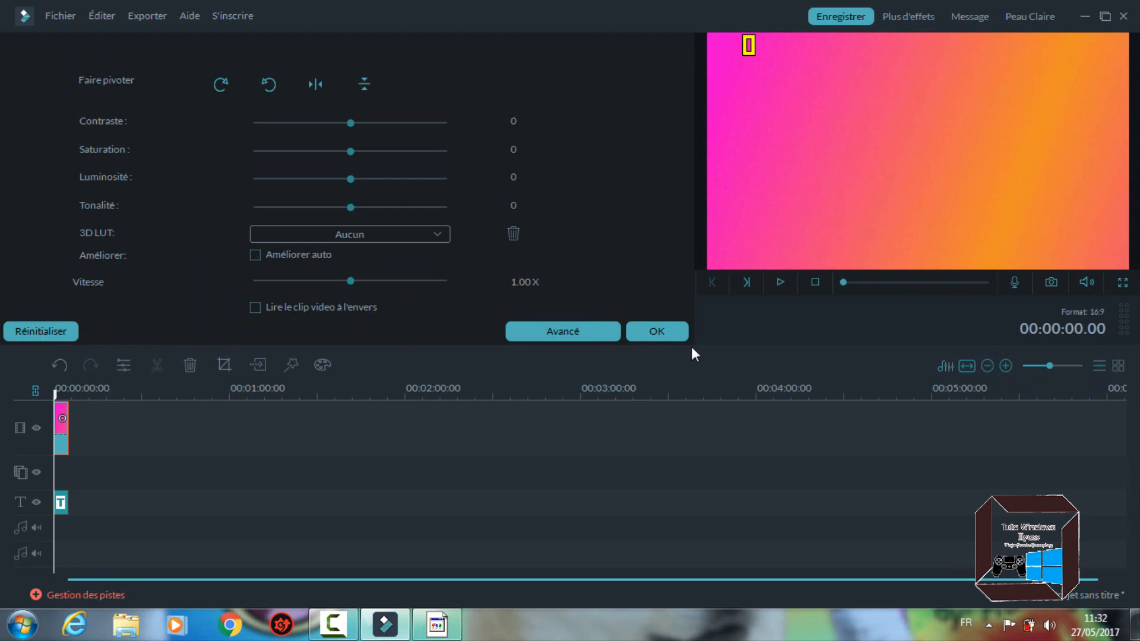
{"action": "left_click", "coordinate": [664, 333]}
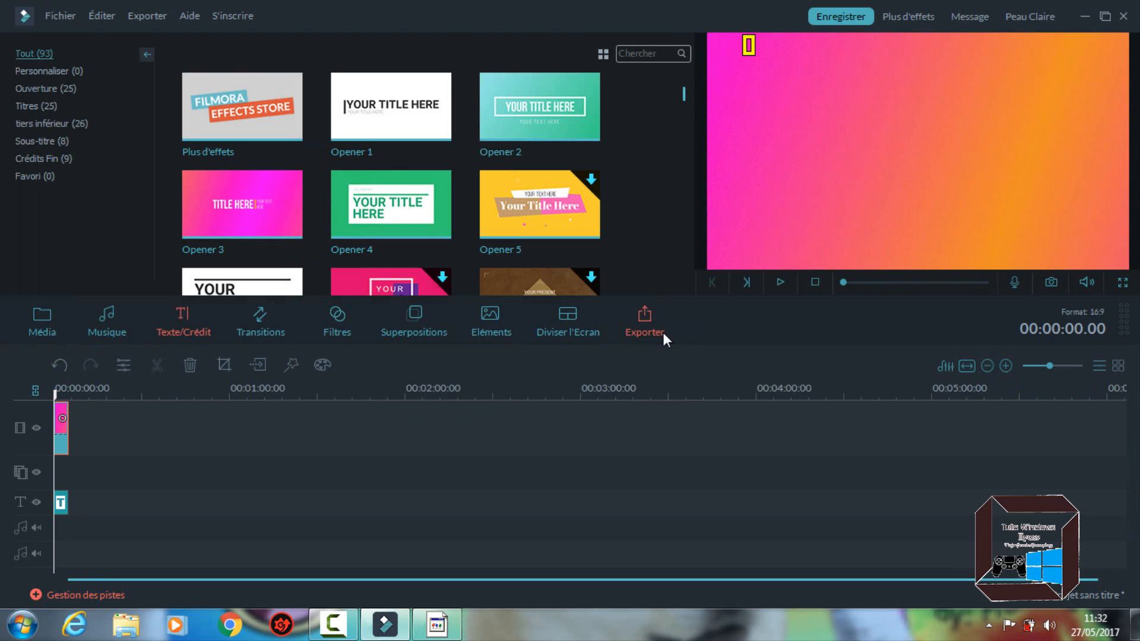
Look through the media album, the music library and the title presets.
{"action": "left_click", "coordinate": [33, 330]}
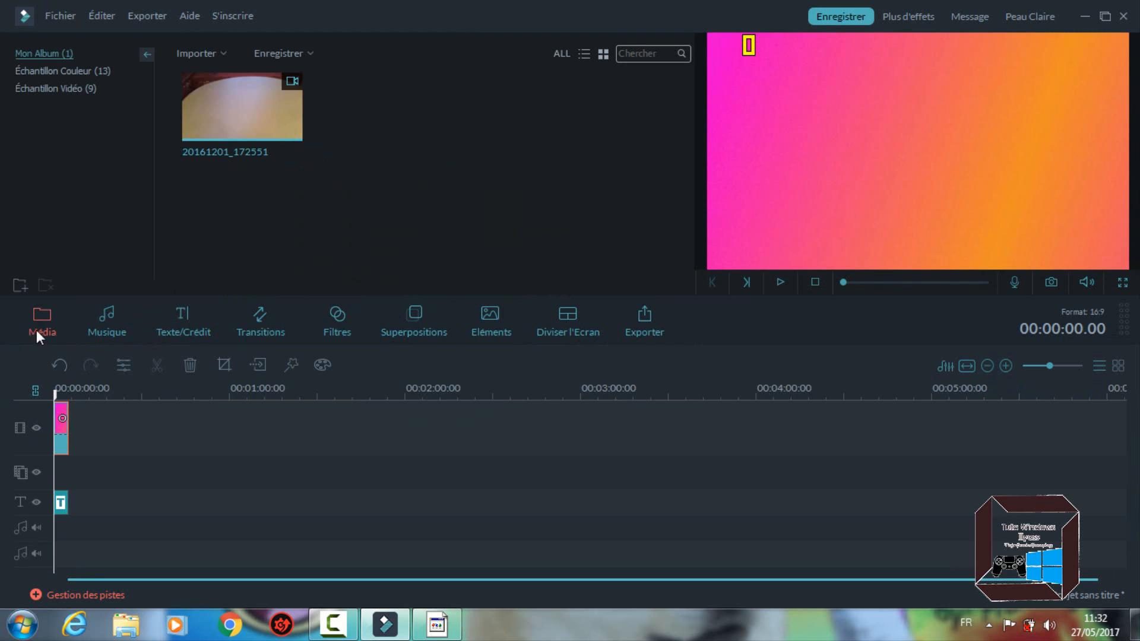
{"action": "left_click", "coordinate": [108, 322]}
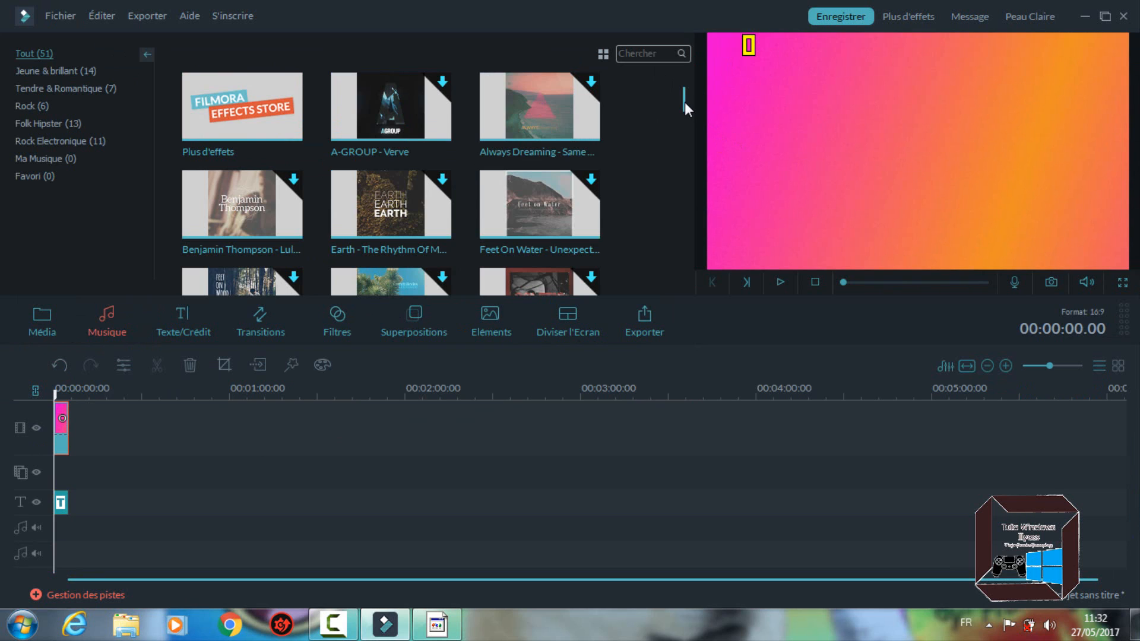
{"action": "mouse_move", "coordinate": [685, 102]}
{"action": "left_mouse_down"}
{"action": "mouse_move", "coordinate": [680, 144]}
{"action": "mouse_move", "coordinate": [681, 83]}
{"action": "left_mouse_up"}
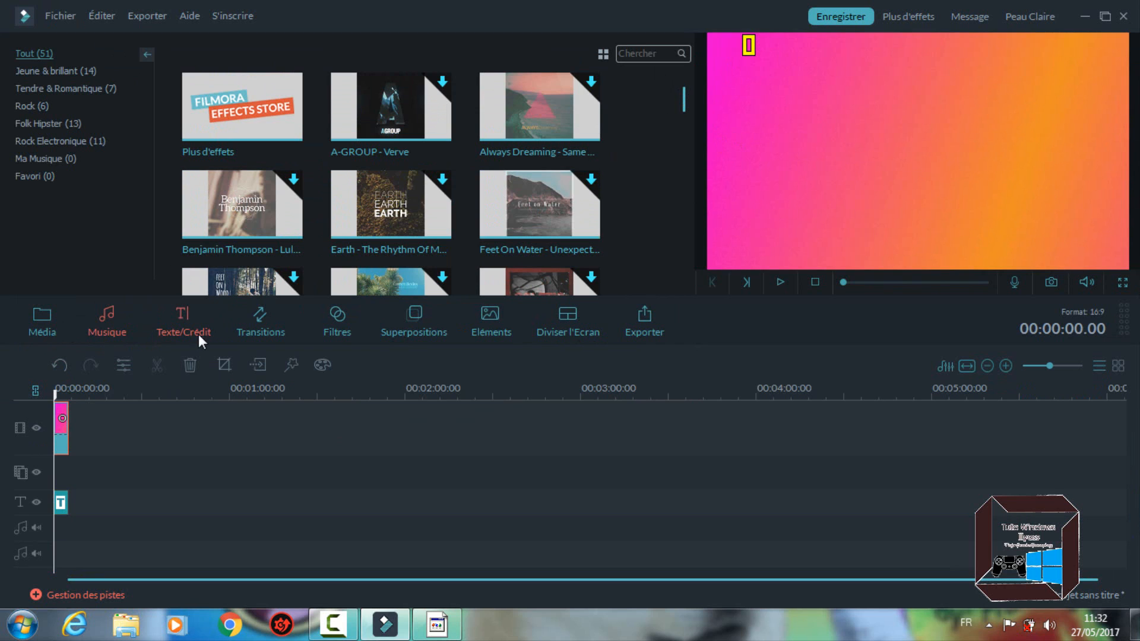
{"action": "left_click", "coordinate": [184, 323]}
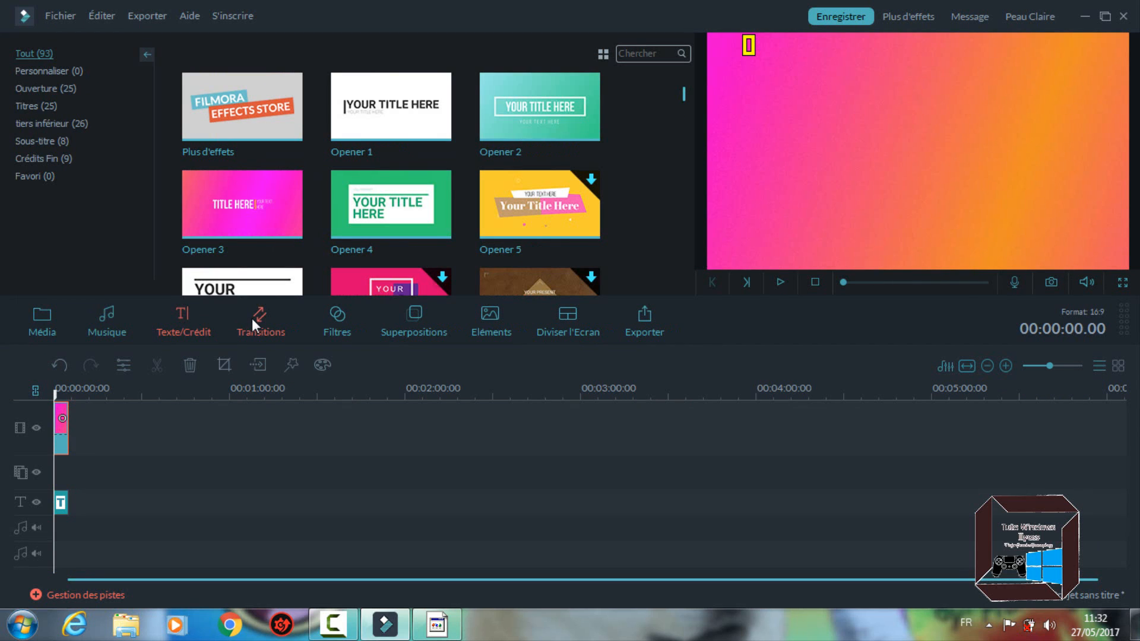
Display the transitions and preview Blind_1 and ButterFlyWaveScrawler, closing the effects store window.
{"action": "left_click", "coordinate": [258, 319]}
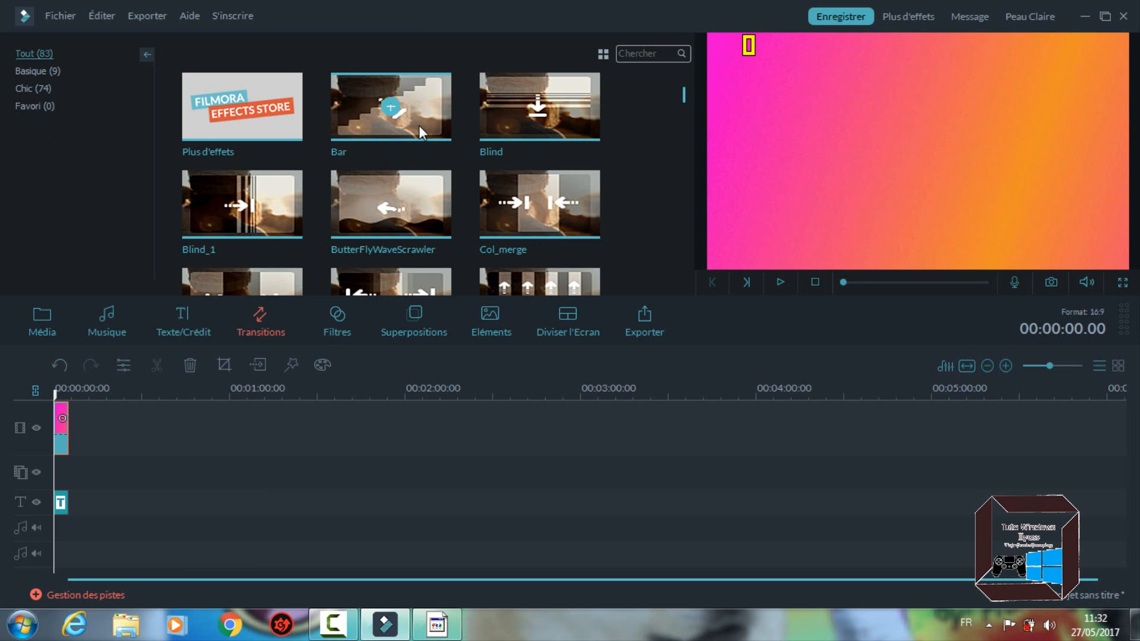
{"action": "left_click", "coordinate": [247, 205]}
{"action": "left_click", "coordinate": [781, 284]}
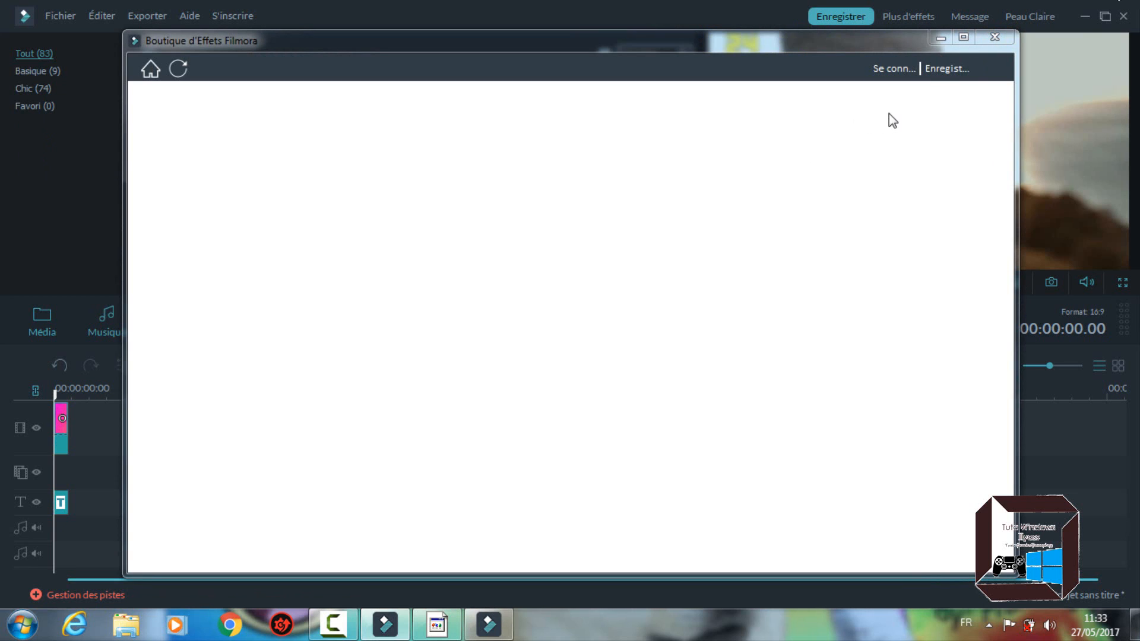
{"action": "left_click", "coordinate": [995, 37]}
{"action": "left_click", "coordinate": [376, 219]}
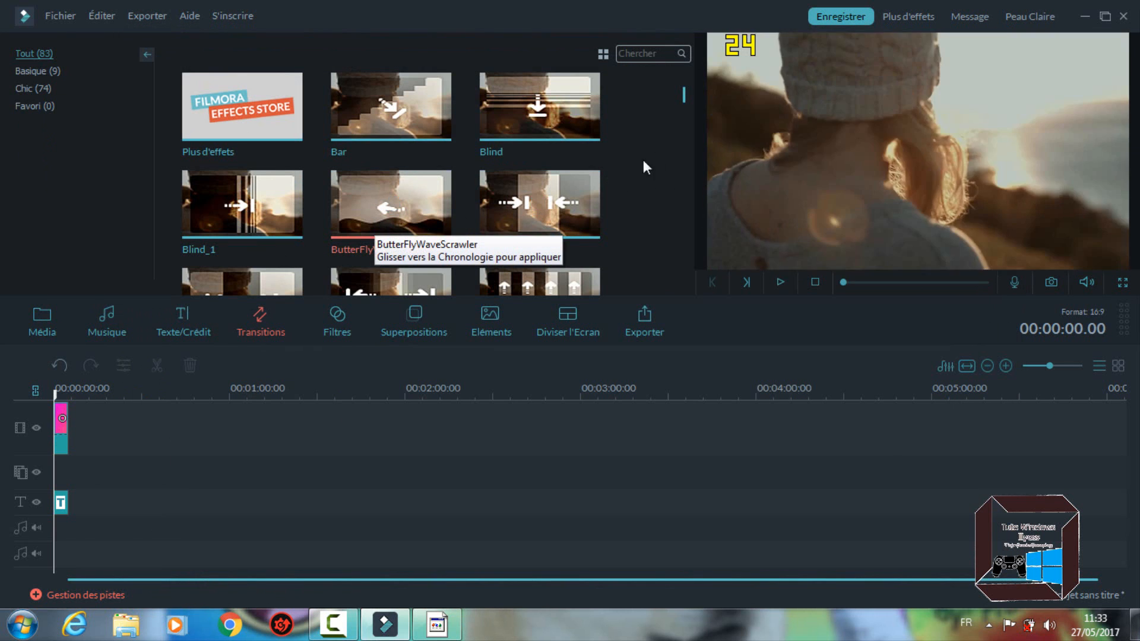
Browse further through the transitions and preview Cube, Cross_whisk and Roll_right_top.
{"action": "left_click_drag", "start_coordinate": [682, 91], "coordinate": [679, 124]}
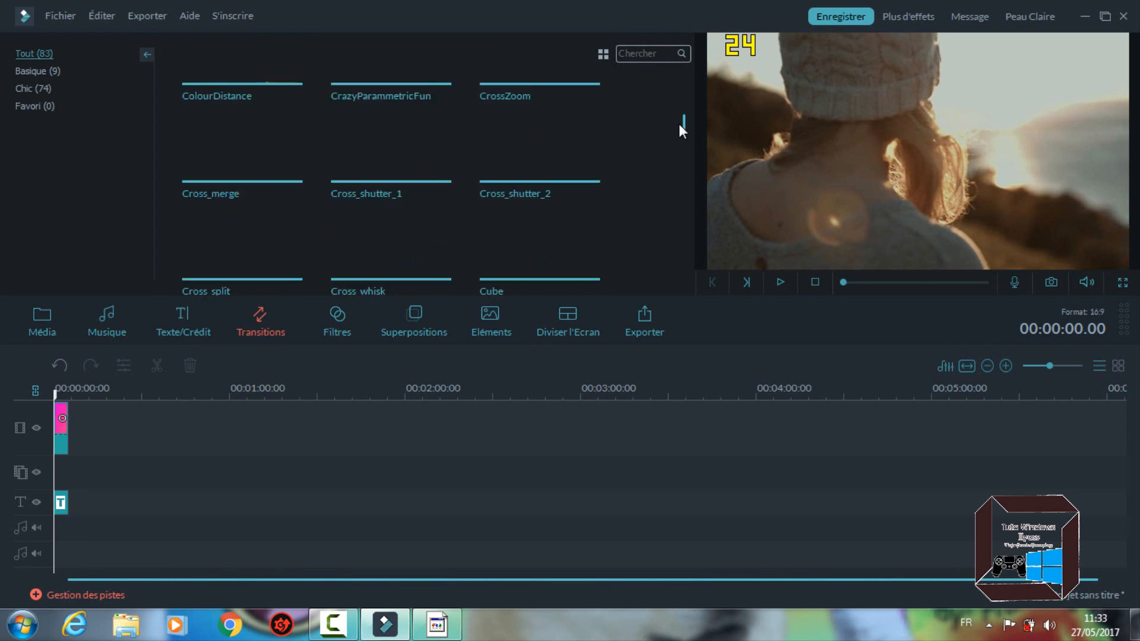
{"action": "left_click", "coordinate": [582, 199]}
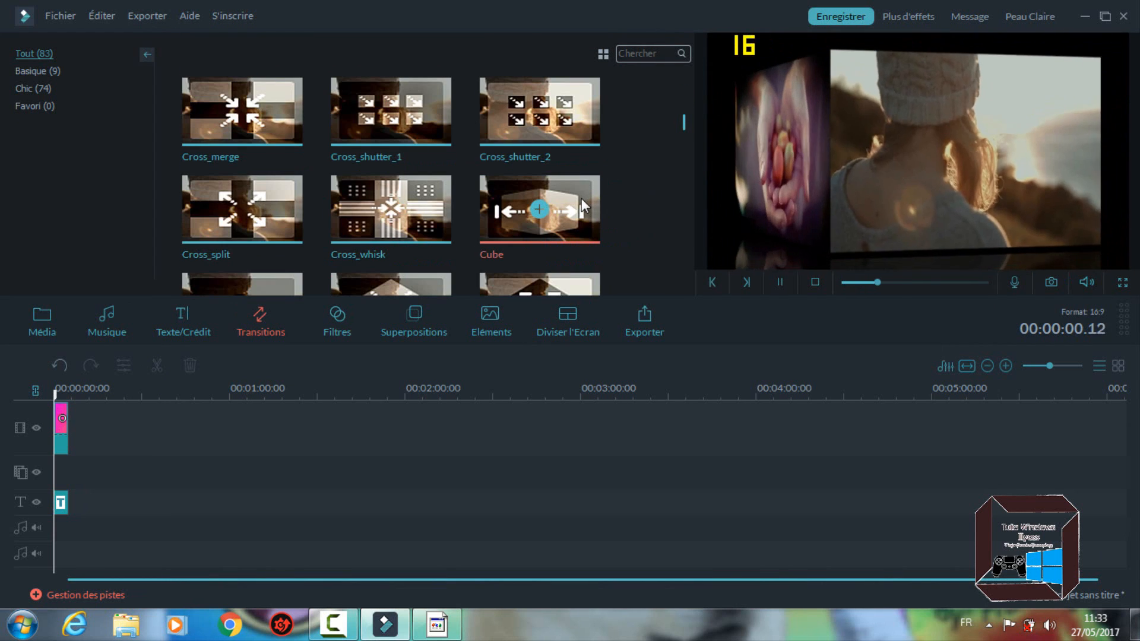
{"action": "left_click", "coordinate": [440, 222]}
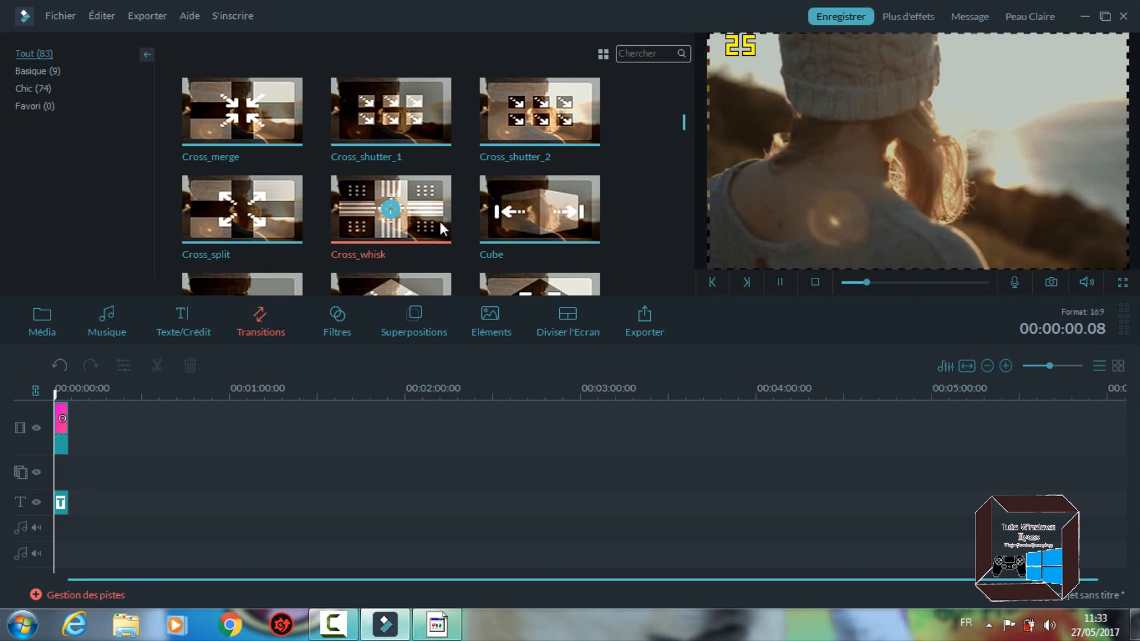
{"action": "left_click_drag", "start_coordinate": [685, 118], "coordinate": [665, 208]}
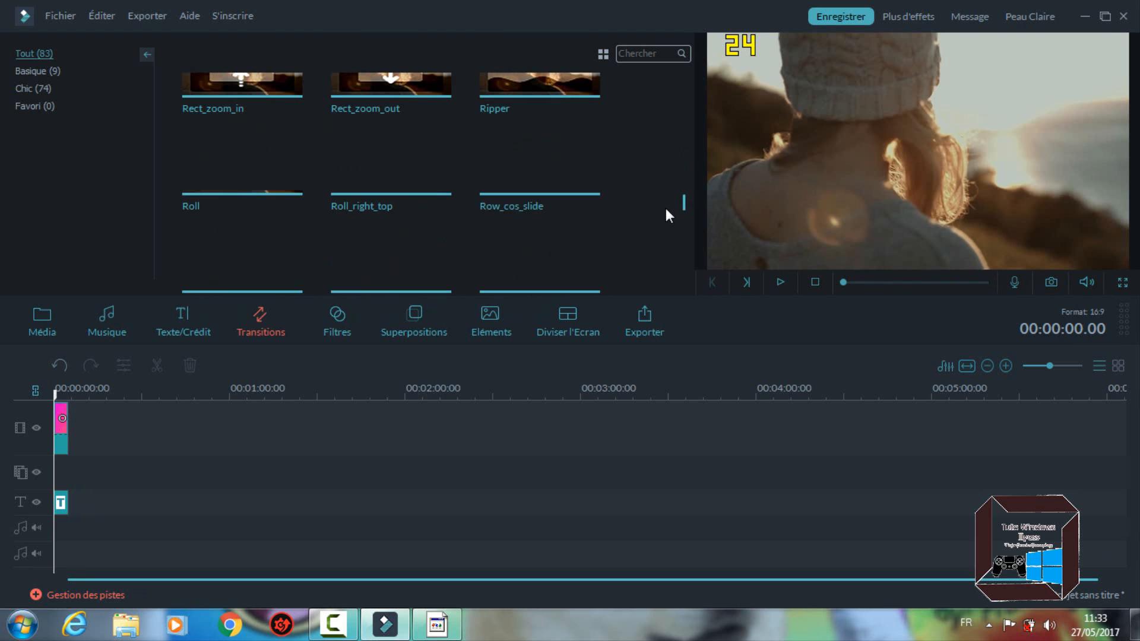
{"action": "left_click", "coordinate": [434, 173]}
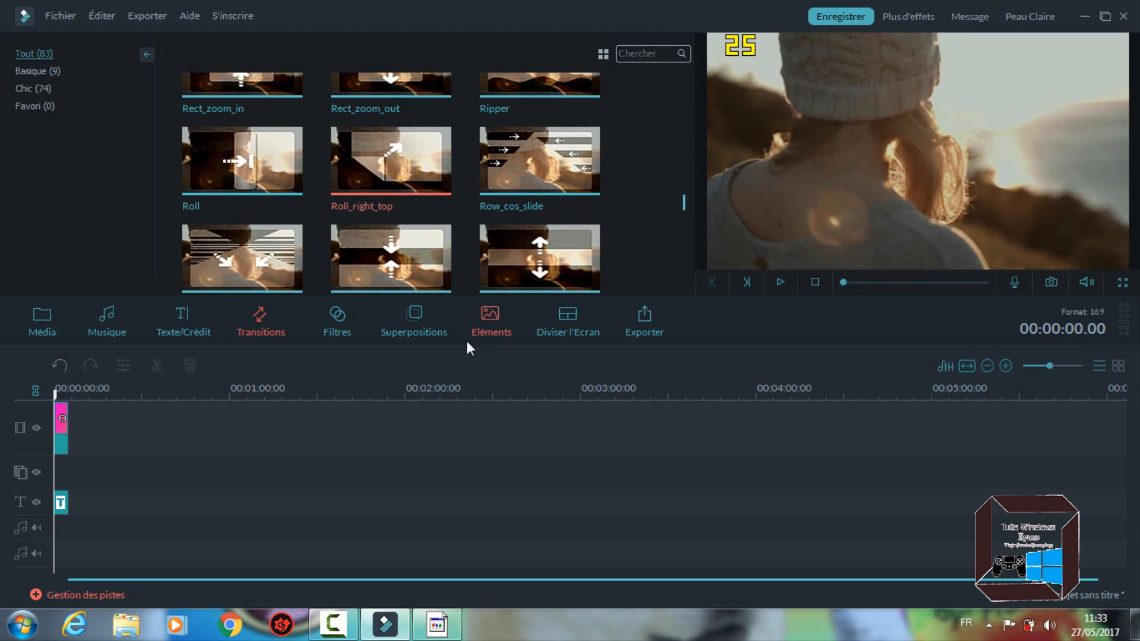
Preview the Metropolis and Rise filters, and add the SimpleElegent filter at the start of the timeline.
{"action": "left_click", "coordinate": [336, 323]}
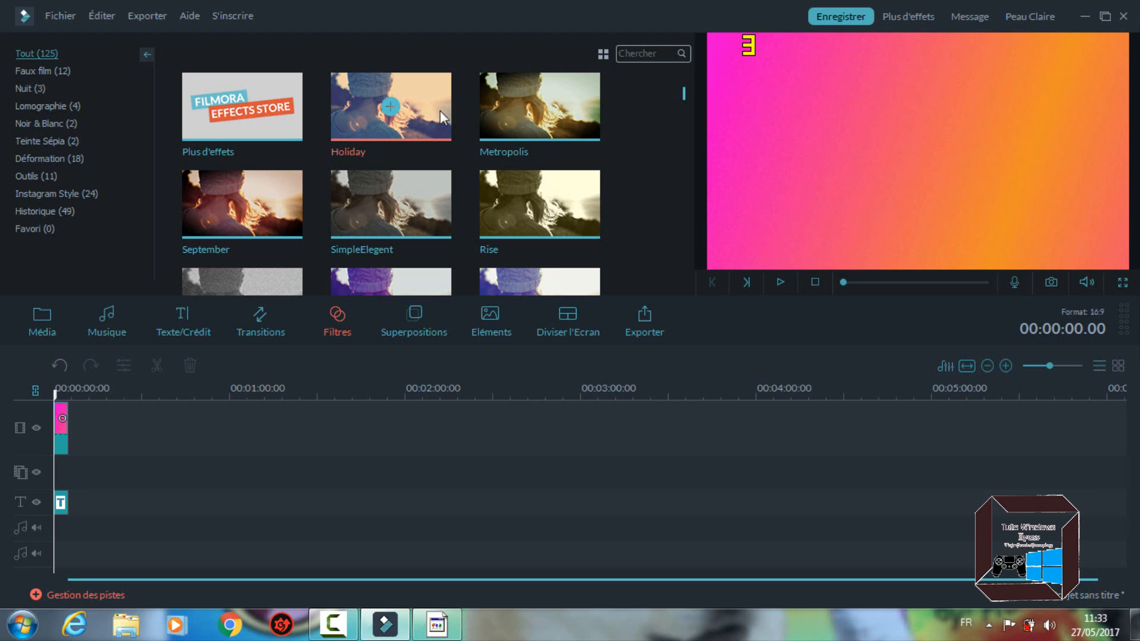
{"action": "left_click", "coordinate": [514, 123]}
{"action": "left_click", "coordinate": [516, 213]}
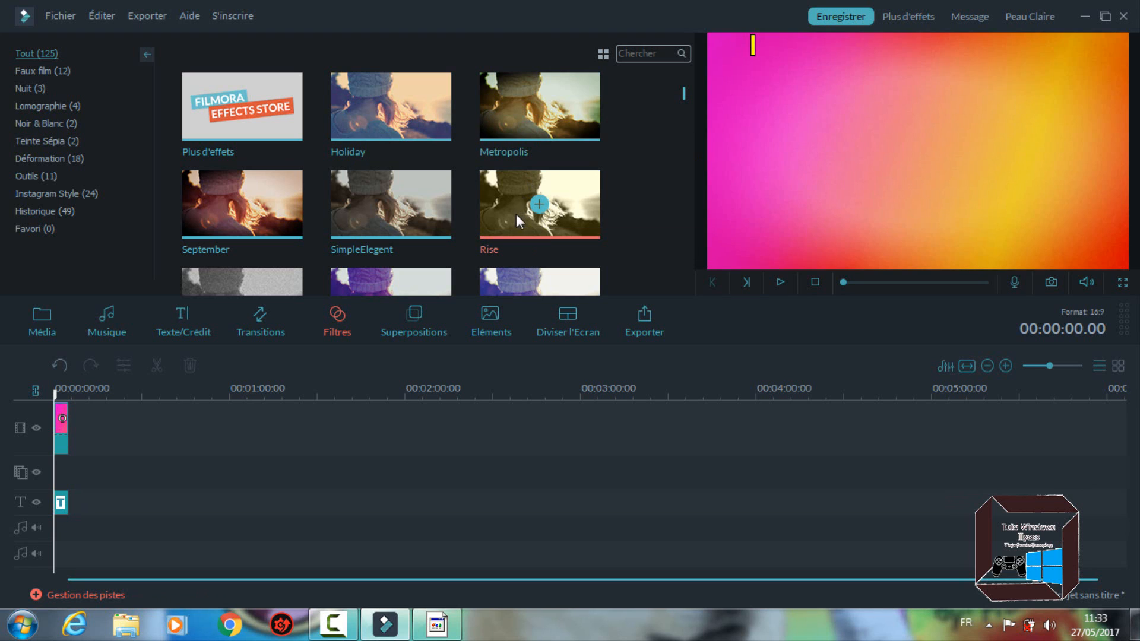
{"action": "left_click", "coordinate": [392, 204]}
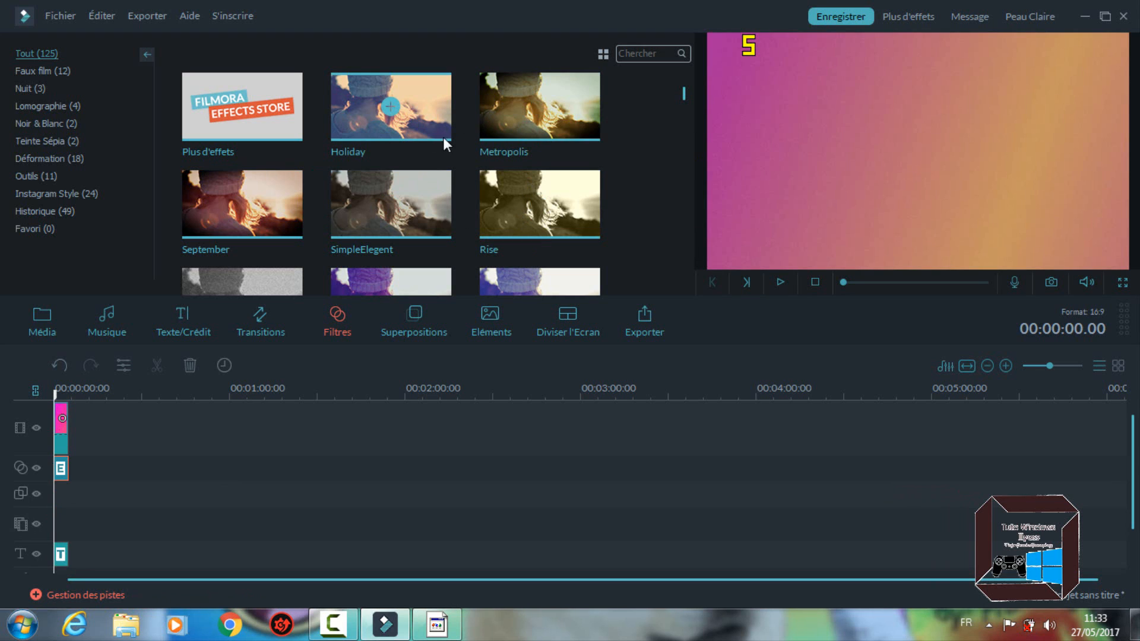
Preview the Metropolis filter again, and open and close the Filmora effects store.
{"action": "left_click", "coordinate": [489, 106]}
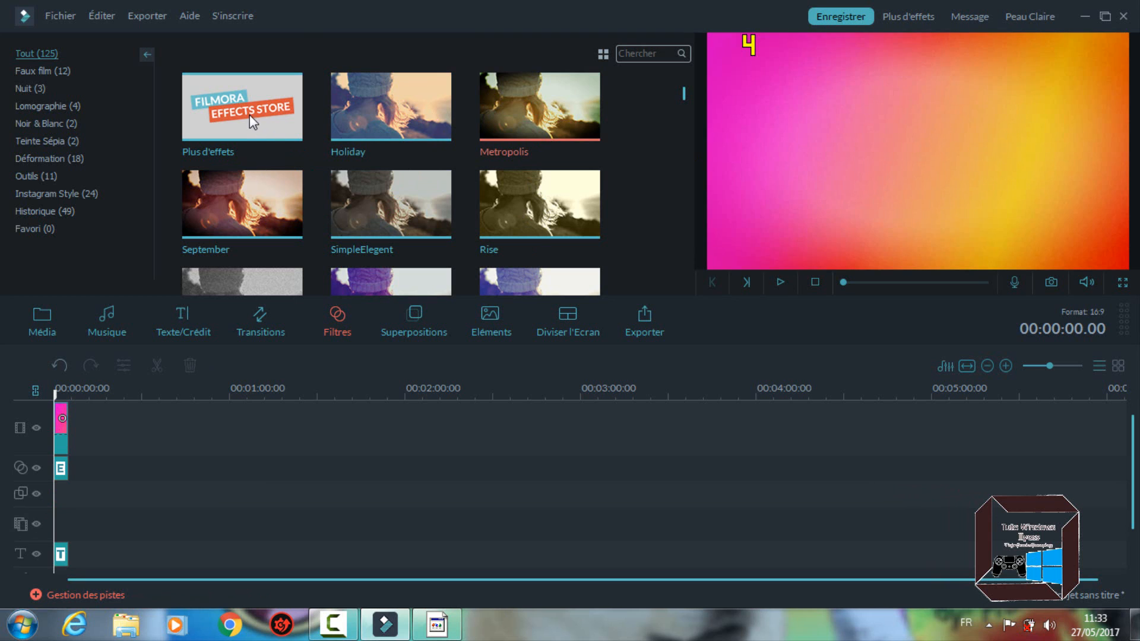
{"action": "left_click", "coordinate": [249, 115]}
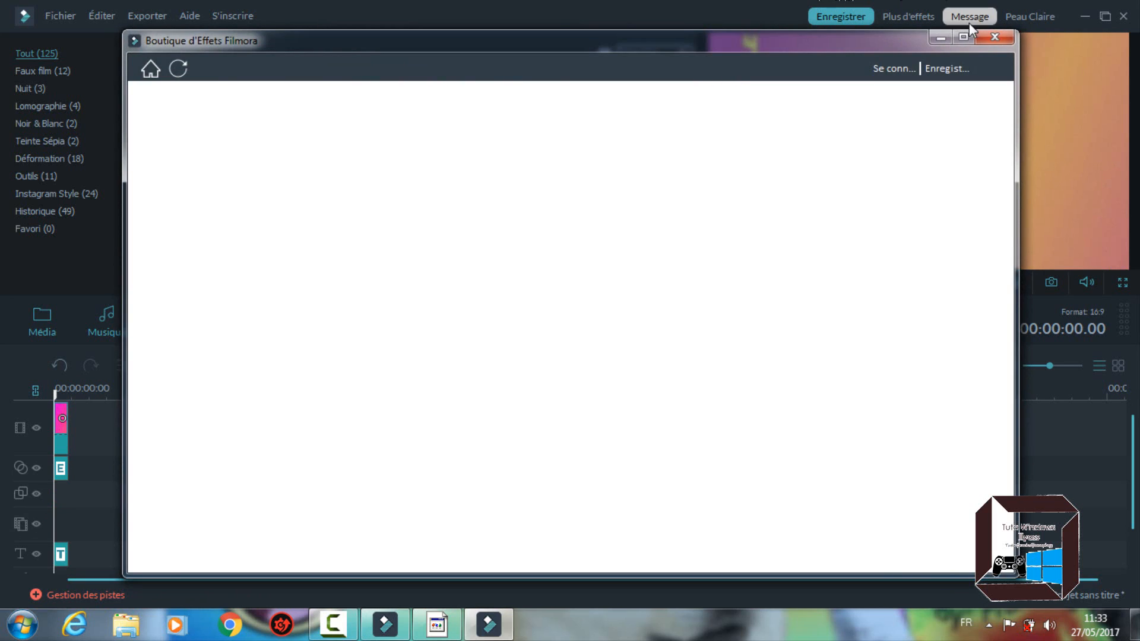
{"action": "left_click", "coordinate": [995, 37]}
Display the overlays and start downloading Film Reel Horizontal and Extremely Dirty Film.
{"action": "left_click", "coordinate": [410, 327]}
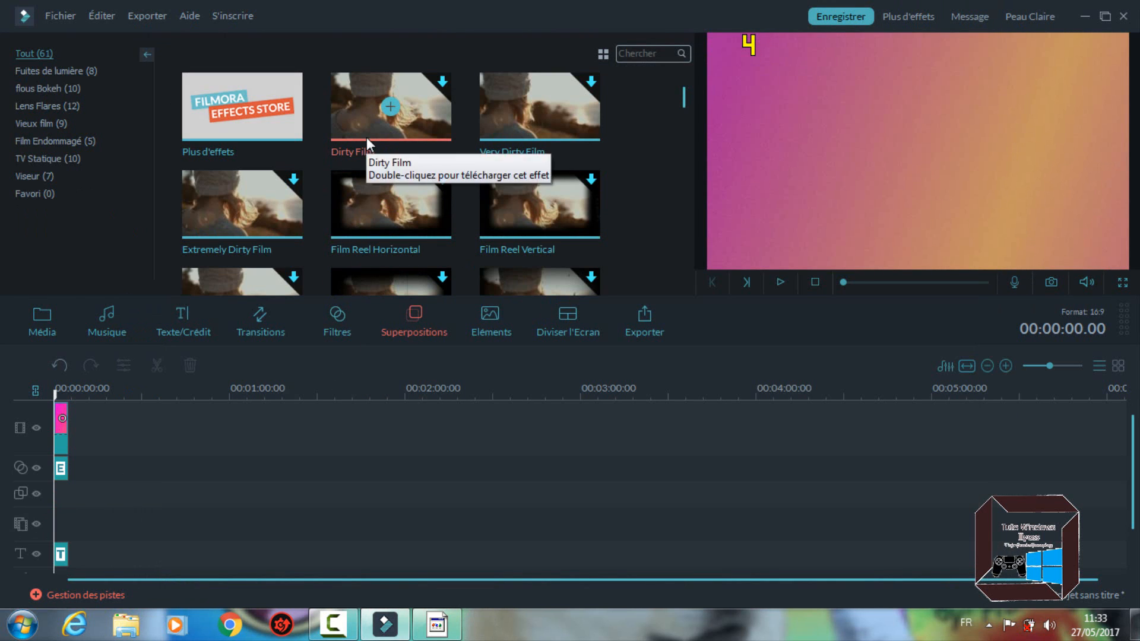
{"action": "left_click", "coordinate": [369, 184]}
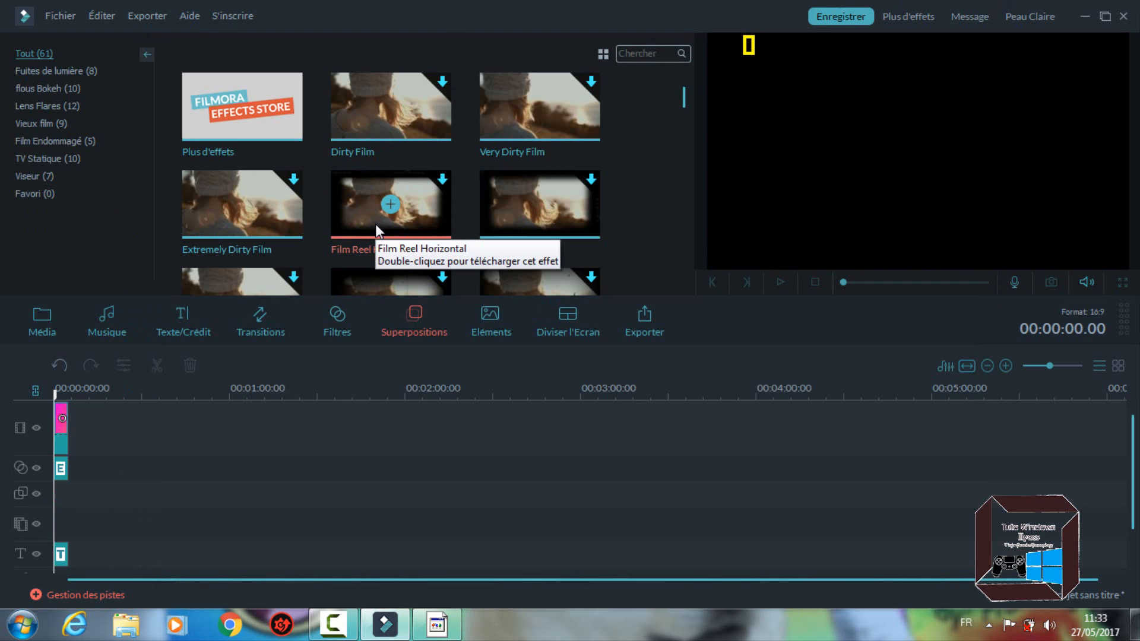
{"action": "double_click", "coordinate": [405, 208]}
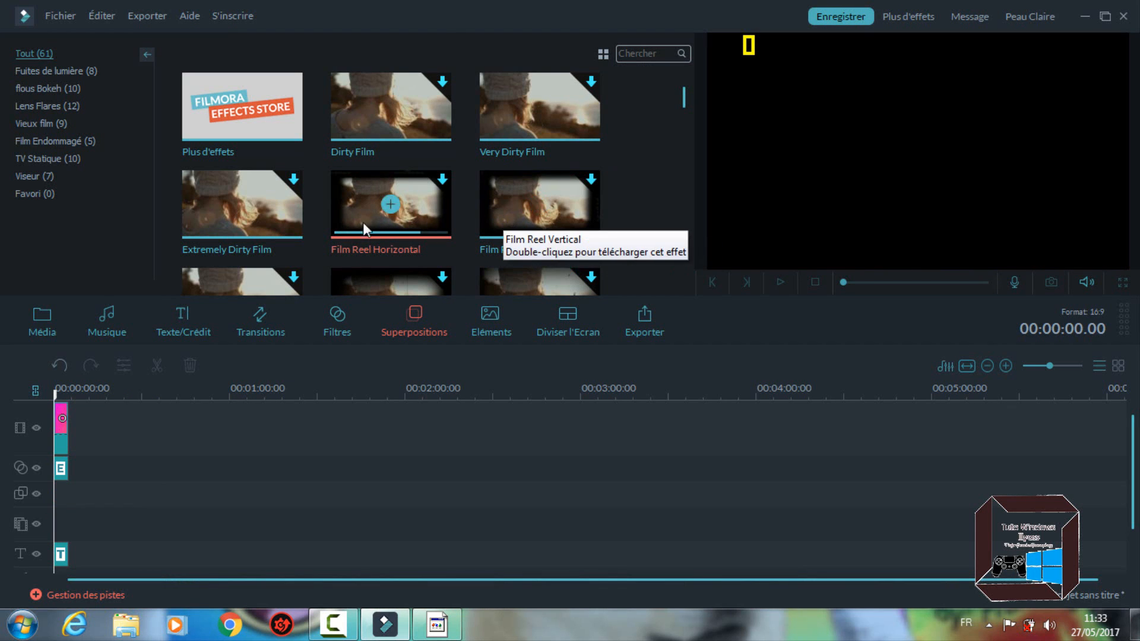
{"action": "double_click", "coordinate": [246, 218]}
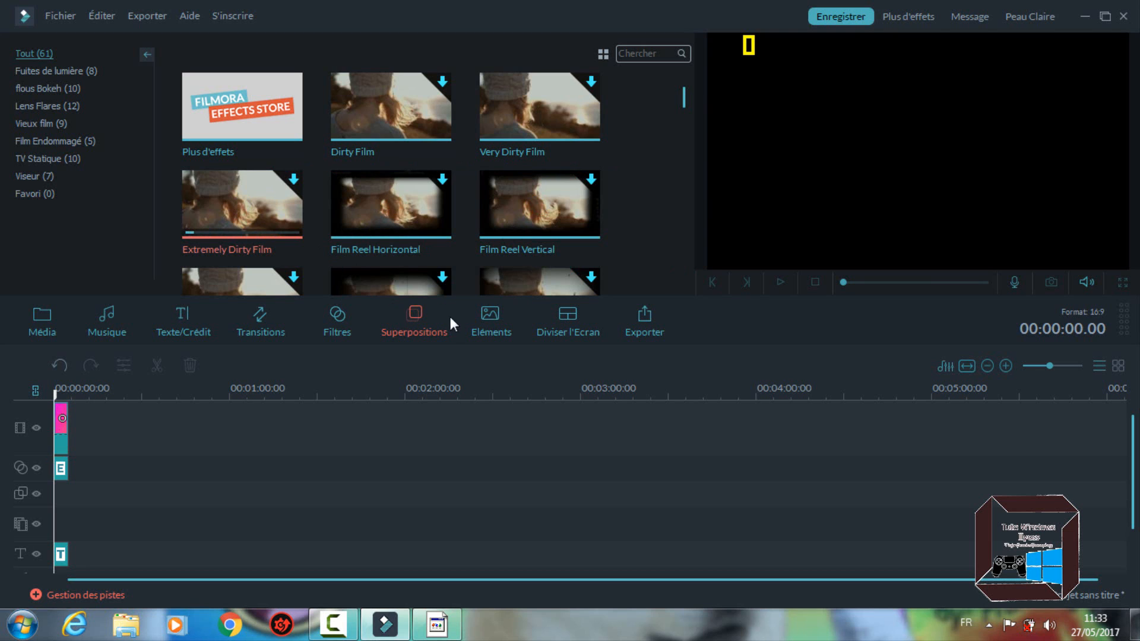
Start downloading Badge Element 1 from the elements library and browse further to preview Element Travel 4.
{"action": "left_click", "coordinate": [473, 320]}
{"action": "double_click", "coordinate": [355, 107]}
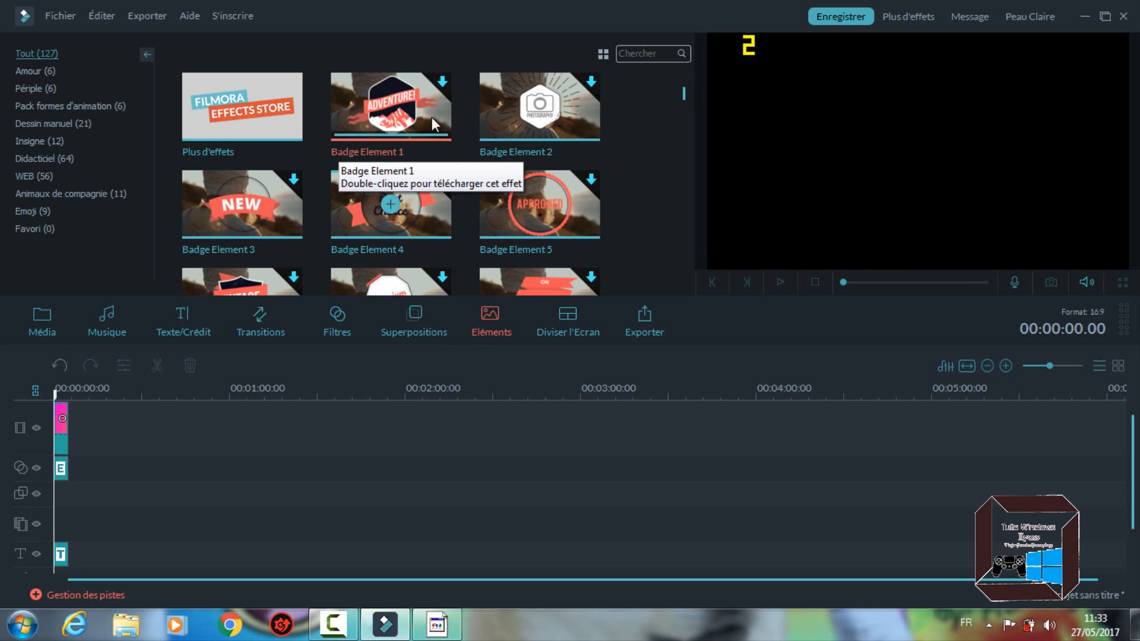
{"action": "scroll", "coordinate": [495, 155], "scroll_direction": "down", "scroll_amount": 3}
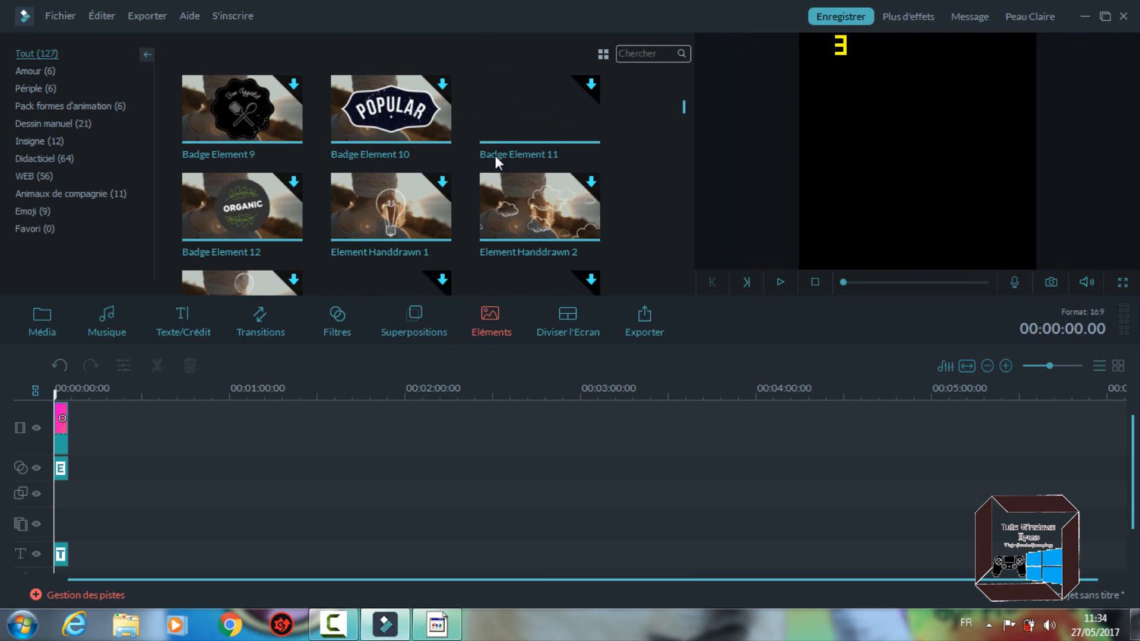
{"action": "scroll", "coordinate": [490, 177], "scroll_direction": "down", "scroll_amount": 5}
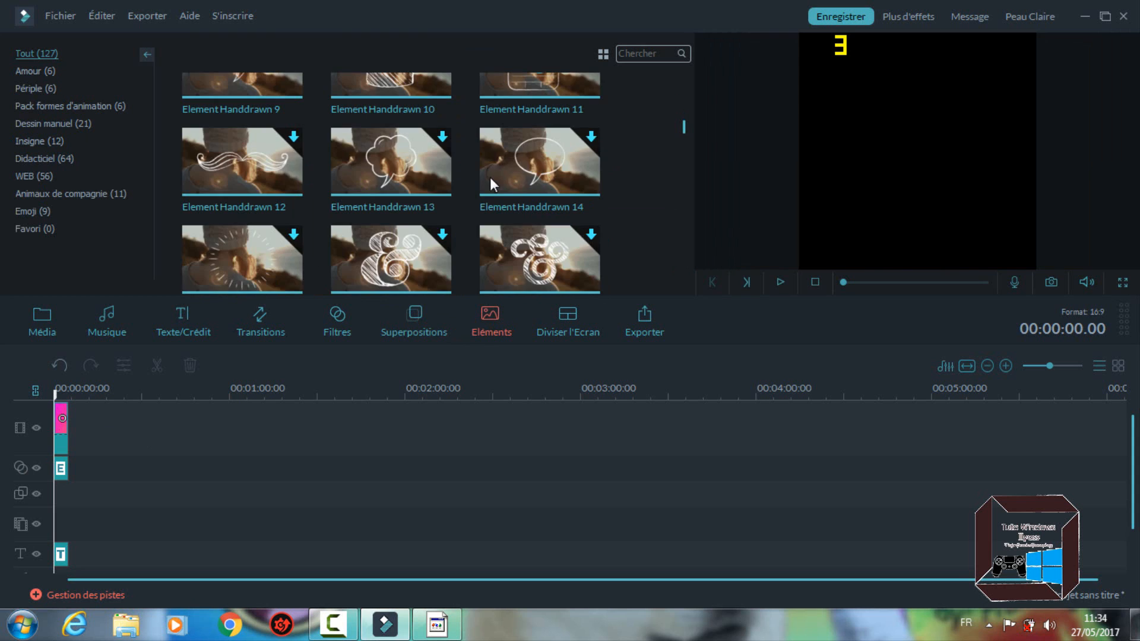
{"action": "scroll", "coordinate": [490, 177], "scroll_direction": "down", "scroll_amount": 3}
{"action": "scroll", "coordinate": [270, 205], "scroll_direction": "down", "scroll_amount": 2}
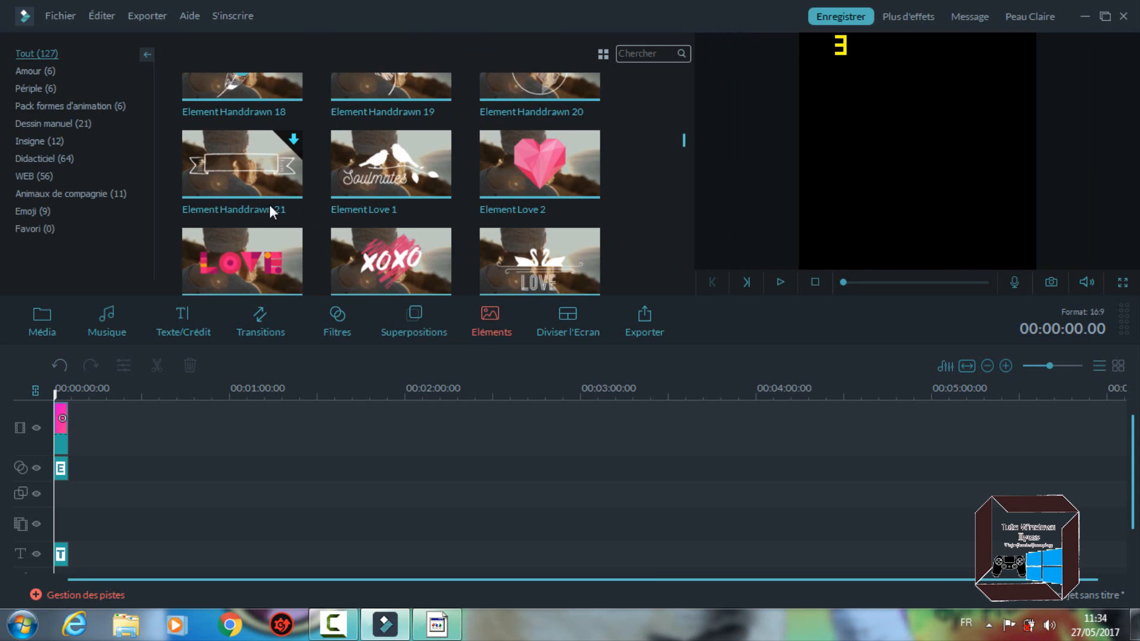
{"action": "scroll", "coordinate": [268, 204], "scroll_direction": "down", "scroll_amount": 2}
{"action": "scroll", "coordinate": [259, 219], "scroll_direction": "down", "scroll_amount": 3}
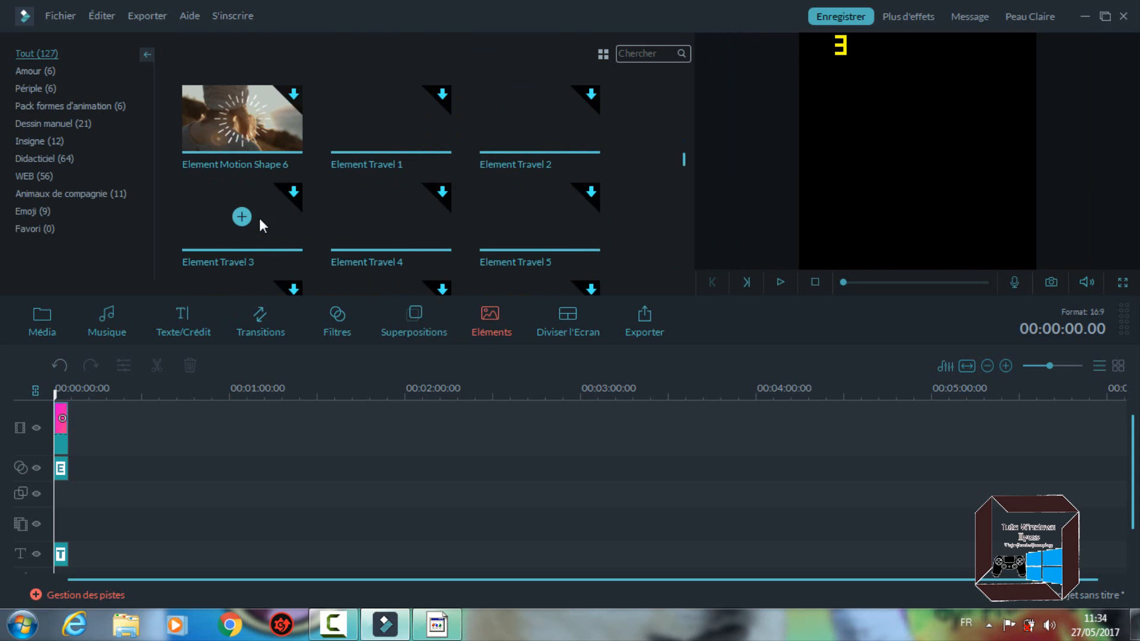
{"action": "left_click", "coordinate": [374, 215]}
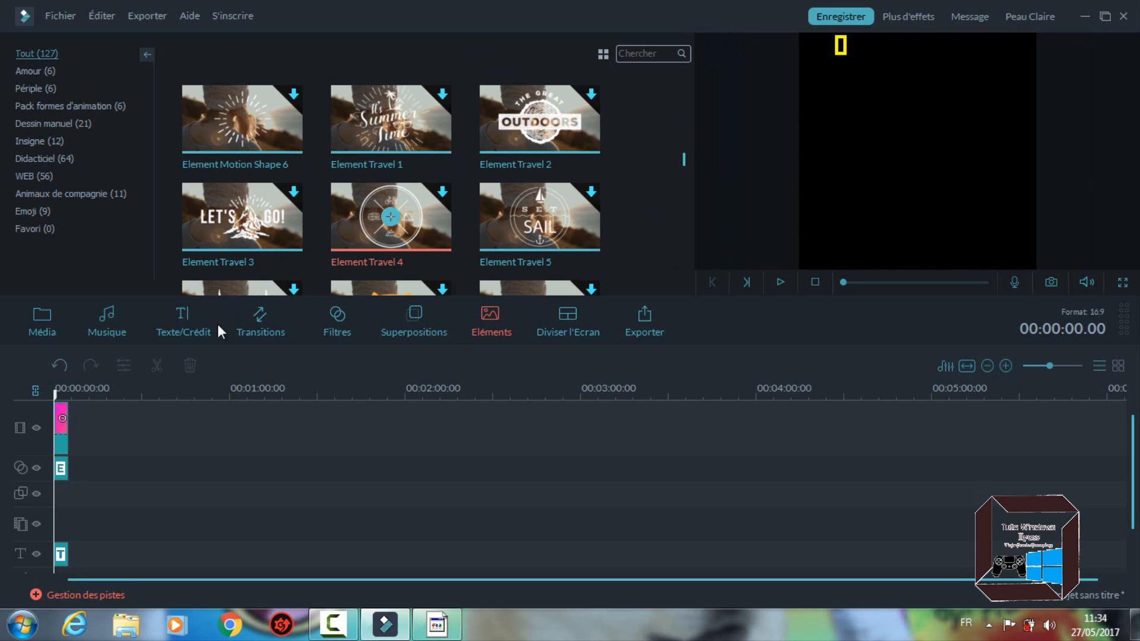
Add Element Travel 4 at the start of the timeline, move it to the frame's lower-left corner, and preview it.
{"action": "left_click_drag", "start_coordinate": [219, 327], "coordinate": [58, 516]}
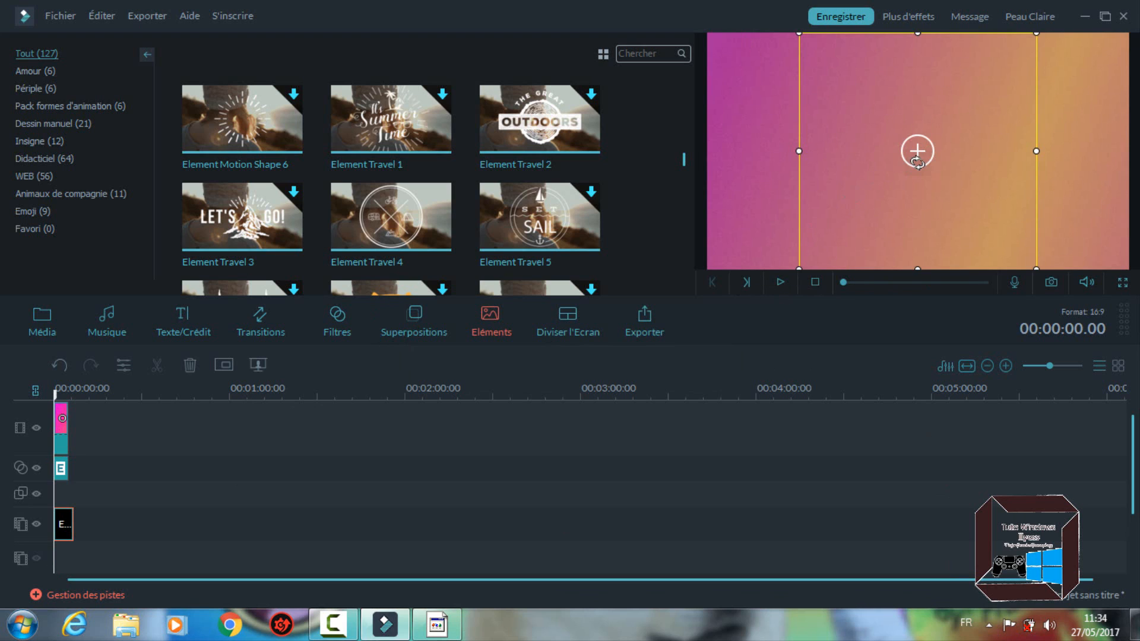
{"action": "left_click_drag", "start_coordinate": [905, 183], "coordinate": [763, 259]}
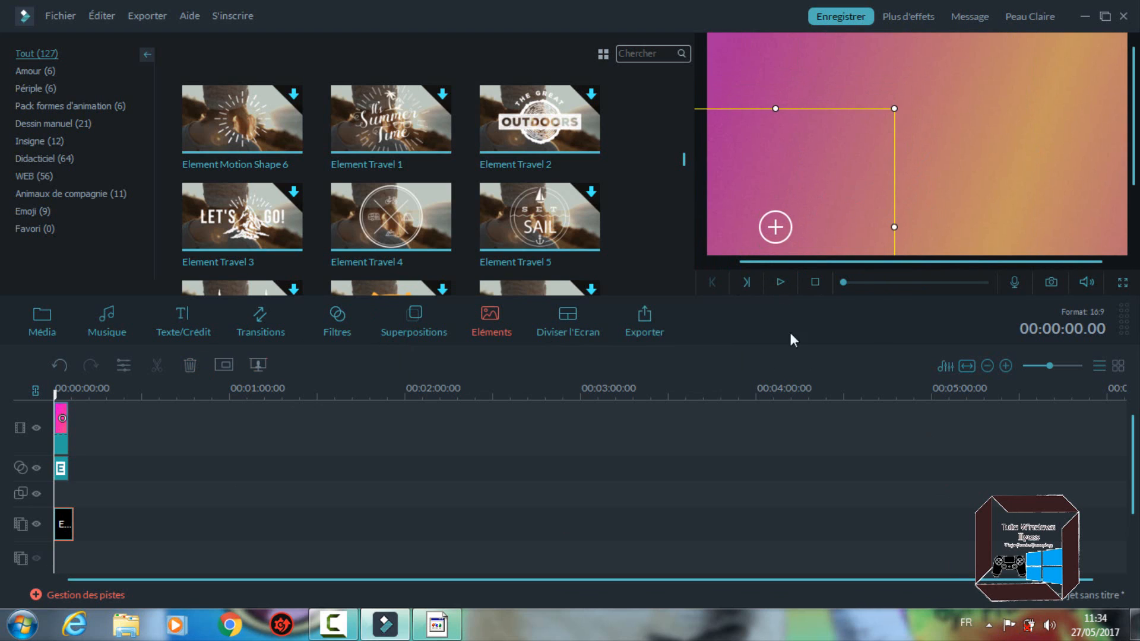
{"action": "left_click", "coordinate": [814, 279]}
{"action": "left_click", "coordinate": [782, 283]}
{"action": "left_click", "coordinate": [781, 282]}
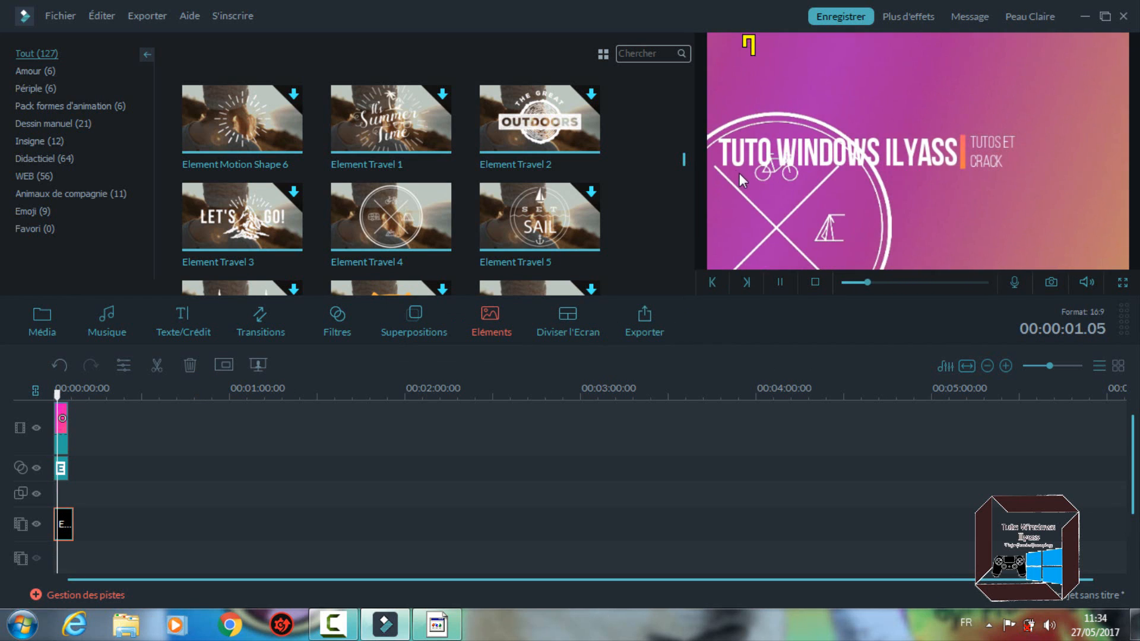
{"action": "left_click", "coordinate": [816, 282]}
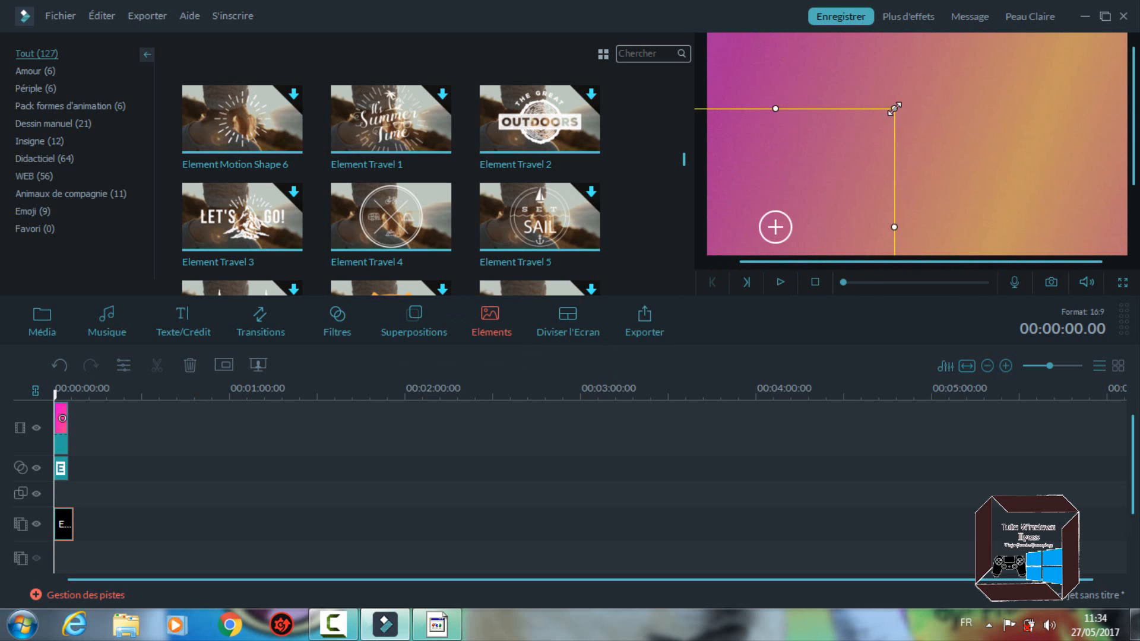
Shrink the travel element to a small badge in the frame's lower-left corner and play the result.
{"action": "left_click_drag", "start_coordinate": [895, 108], "coordinate": [802, 187]}
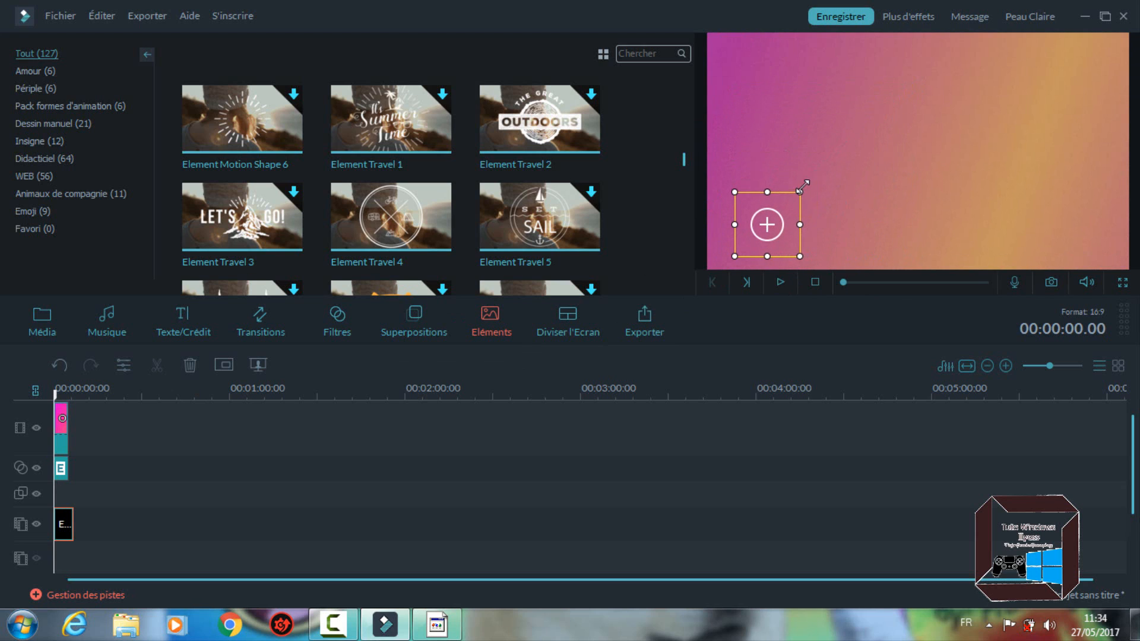
{"action": "left_click", "coordinate": [780, 280]}
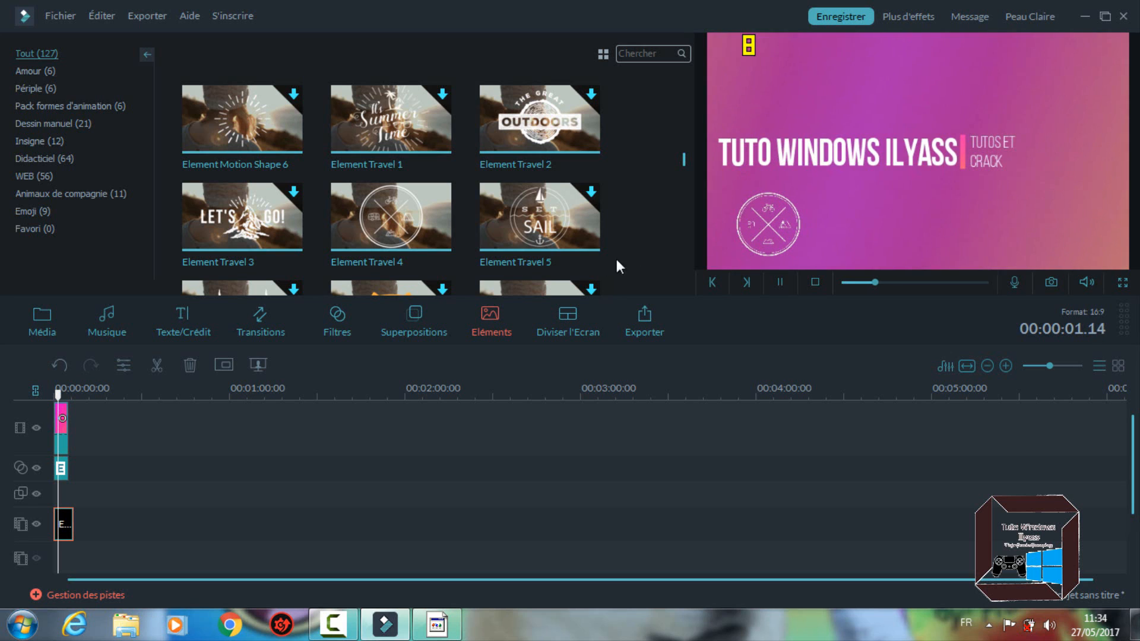
{"action": "left_click", "coordinate": [816, 282]}
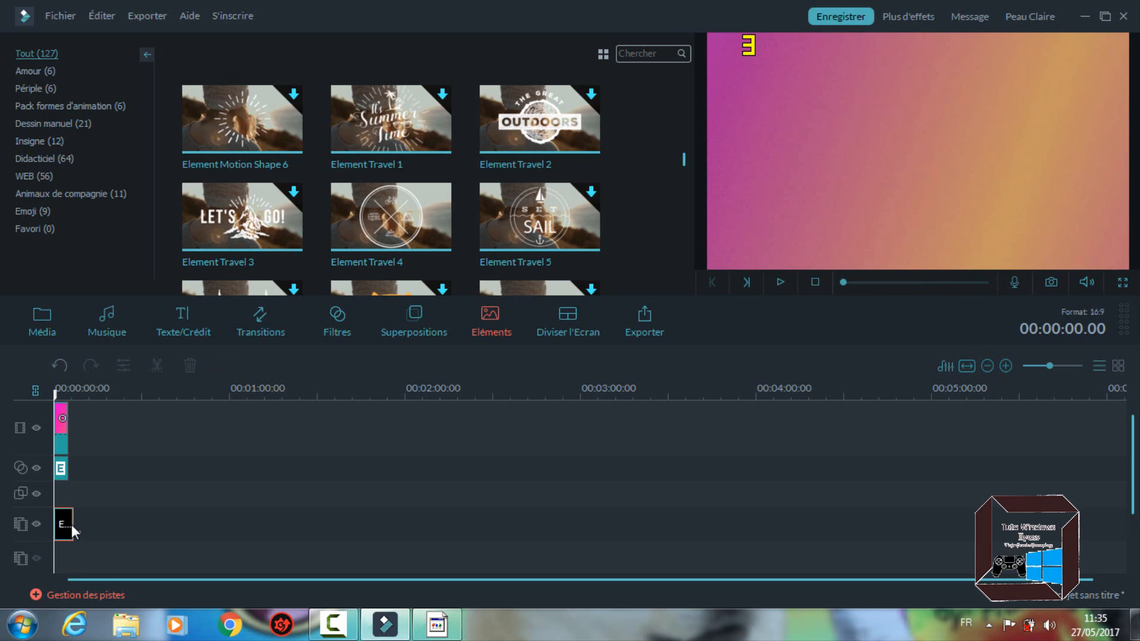
Split the Element Travel 4 clip at the point where the opener clip ends.
{"action": "left_click", "coordinate": [70, 525]}
{"action": "left_click_drag", "start_coordinate": [81, 535], "coordinate": [68, 405]}
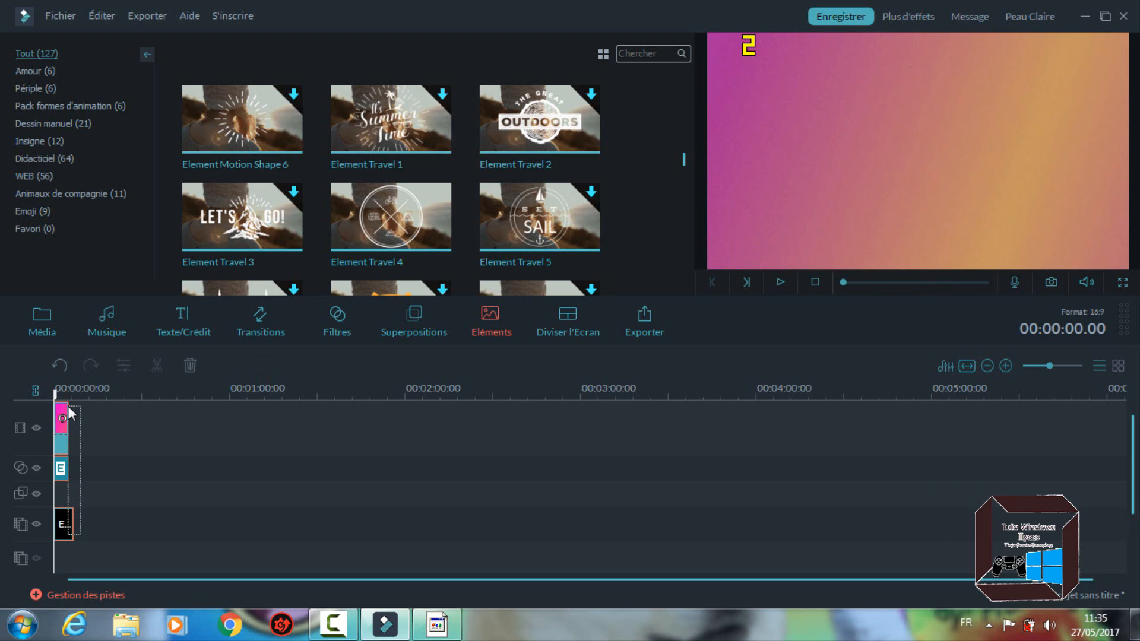
{"action": "left_click", "coordinate": [104, 522]}
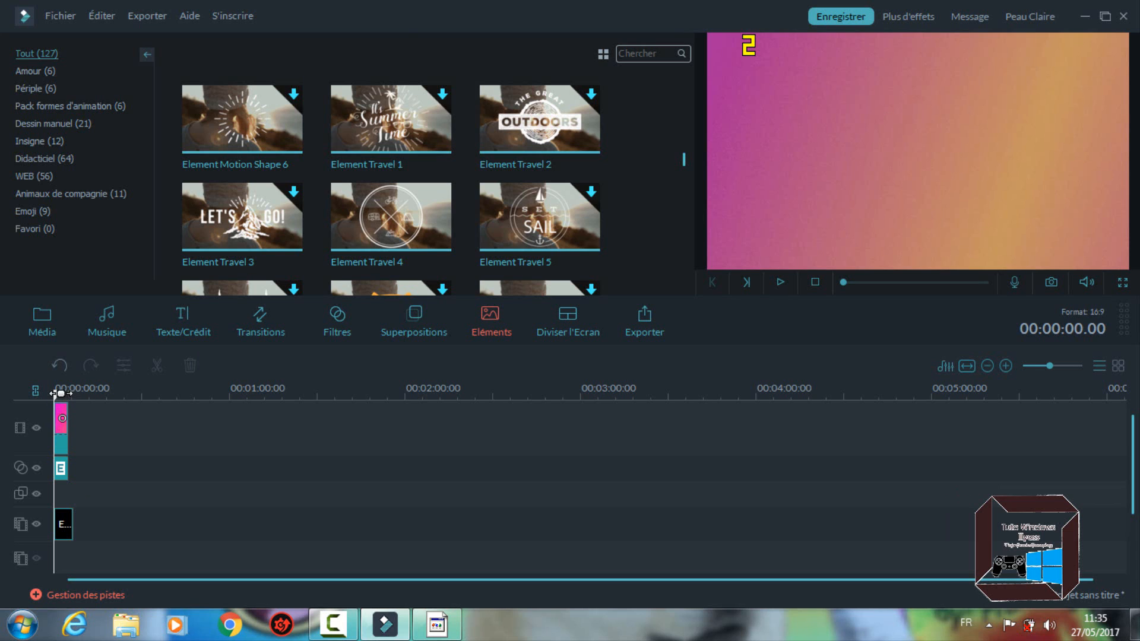
{"action": "left_click_drag", "start_coordinate": [106, 396], "coordinate": [152, 388]}
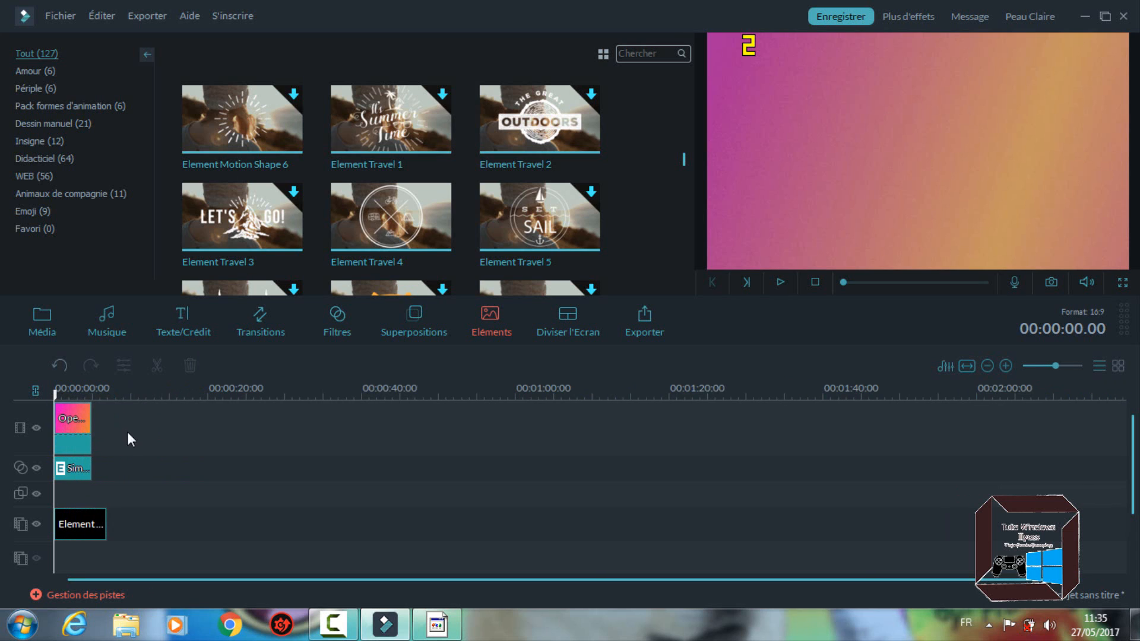
{"action": "left_click_drag", "start_coordinate": [56, 393], "coordinate": [107, 394]}
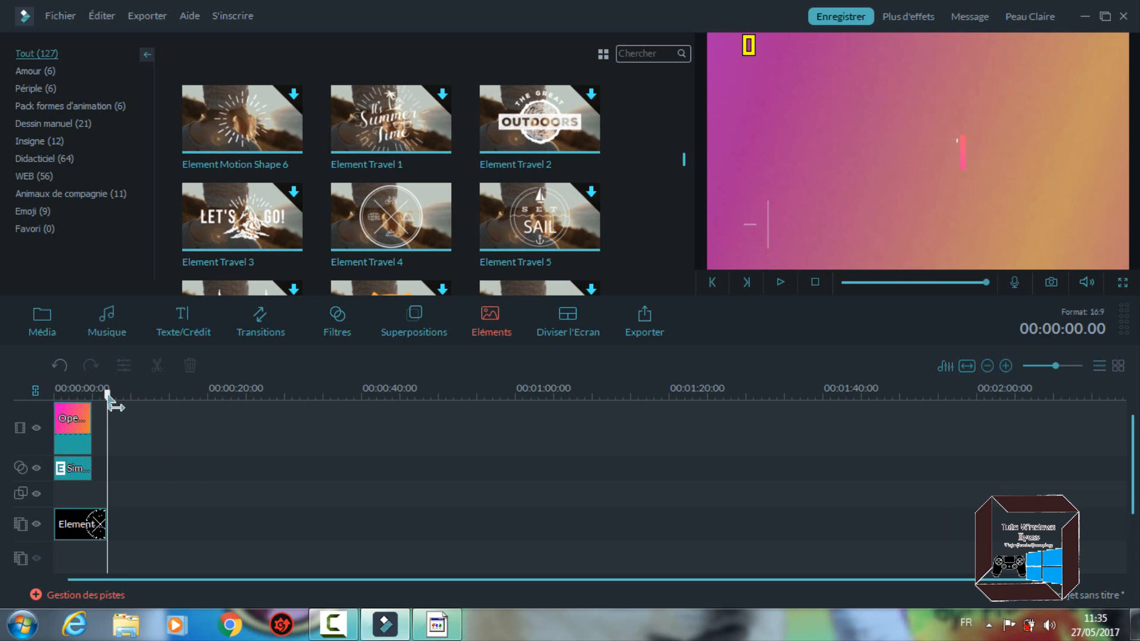
{"action": "left_click_drag", "start_coordinate": [108, 396], "coordinate": [91, 397]}
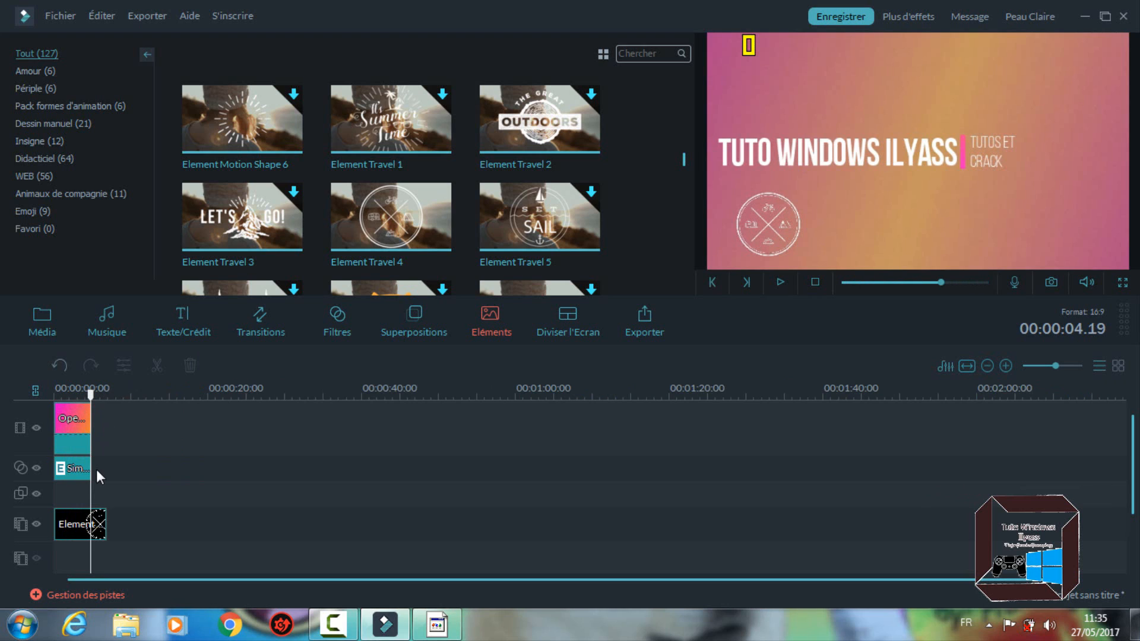
{"action": "left_click", "coordinate": [104, 524]}
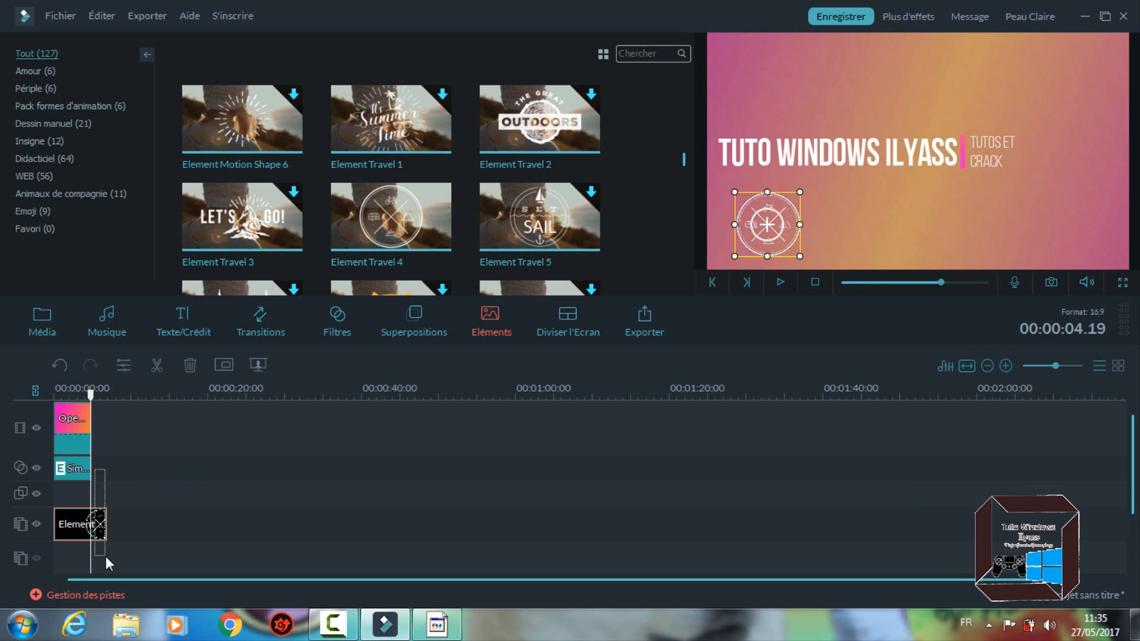
{"action": "left_click", "coordinate": [155, 369]}
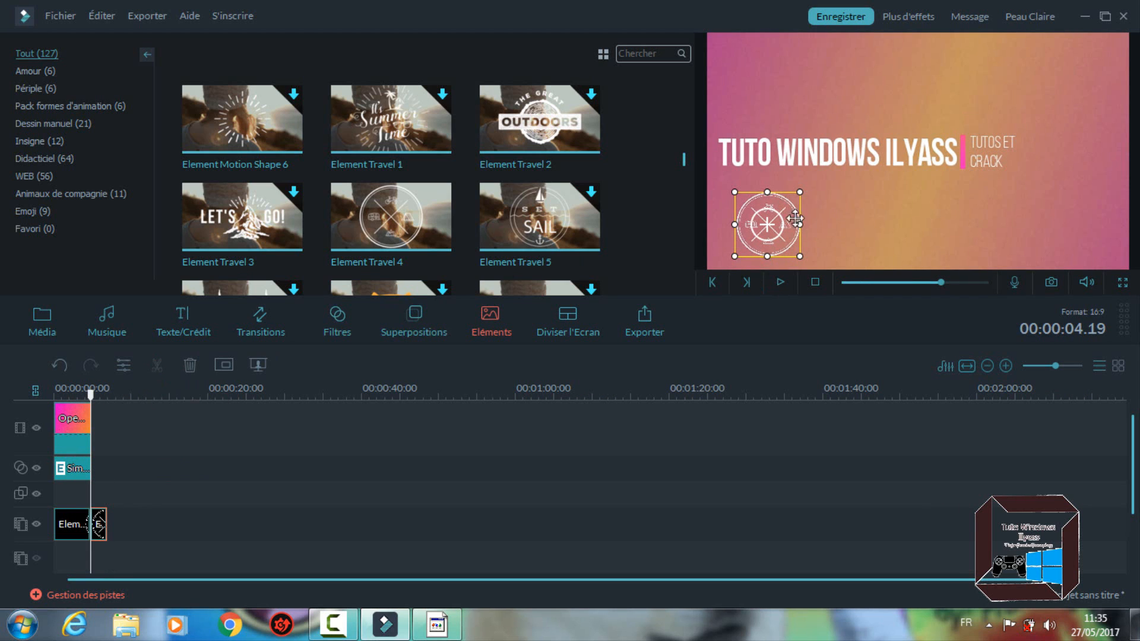
Delete the piece of the travel element that extends past the opener and play the timeline from the start.
{"action": "left_click", "coordinate": [62, 520]}
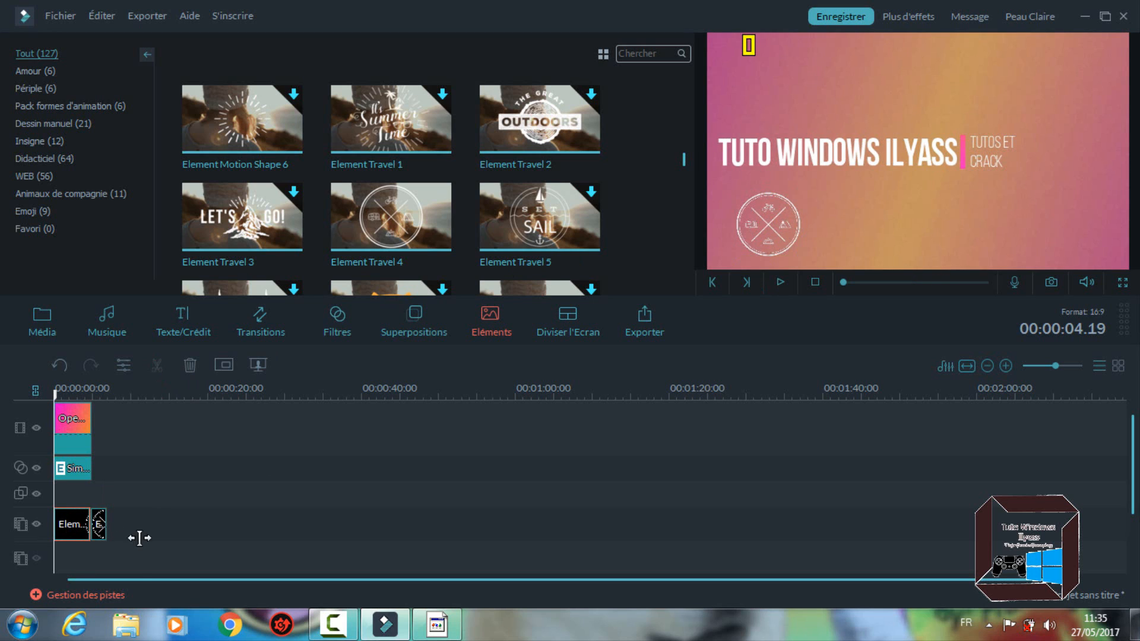
{"action": "left_click", "coordinate": [102, 527]}
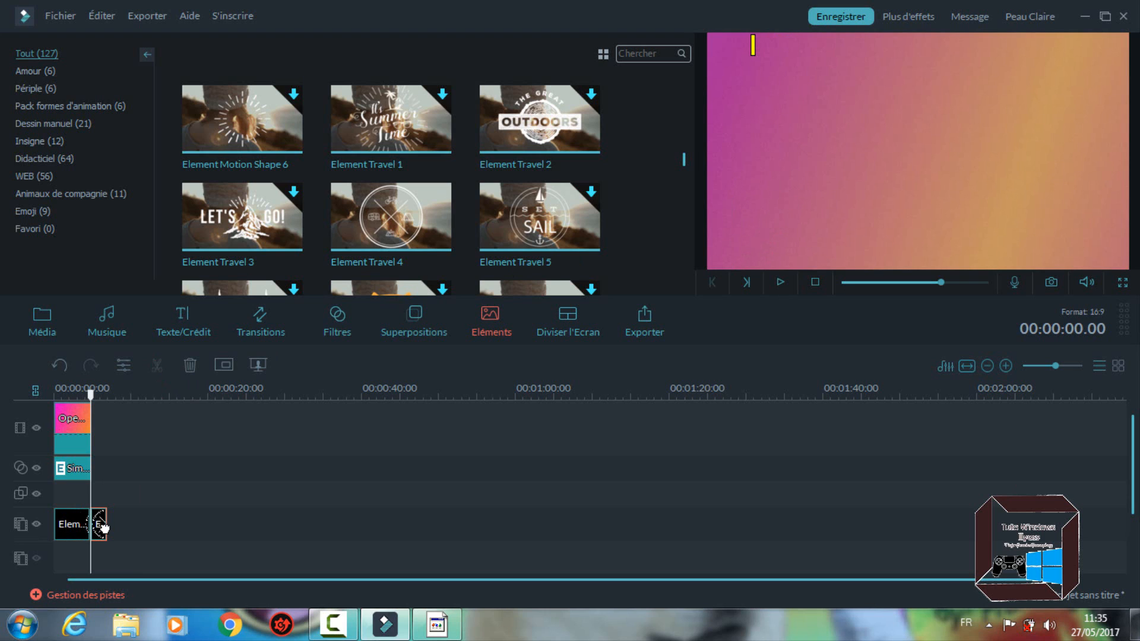
{"action": "key", "text": "Delete"}
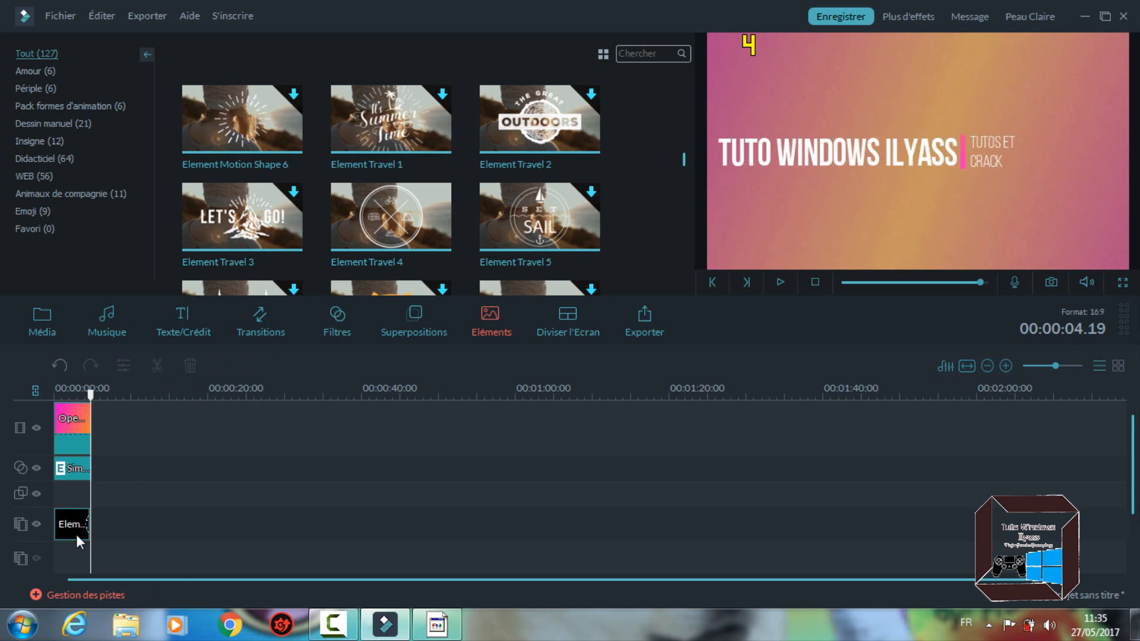
{"action": "left_click_drag", "start_coordinate": [91, 394], "coordinate": [18, 408]}
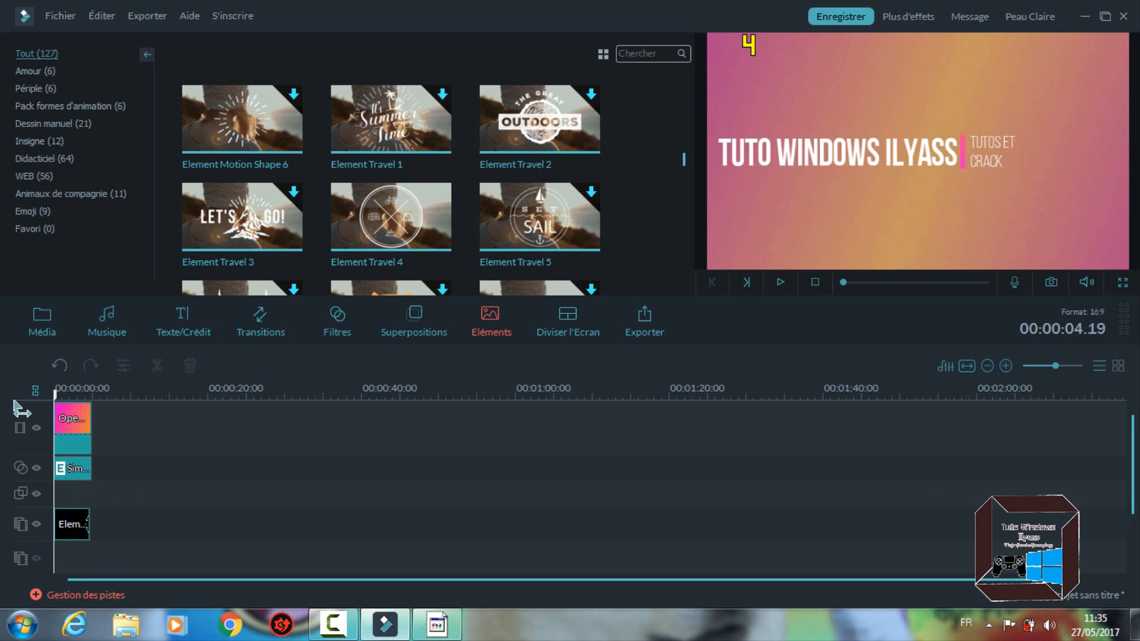
{"action": "left_click", "coordinate": [781, 282]}
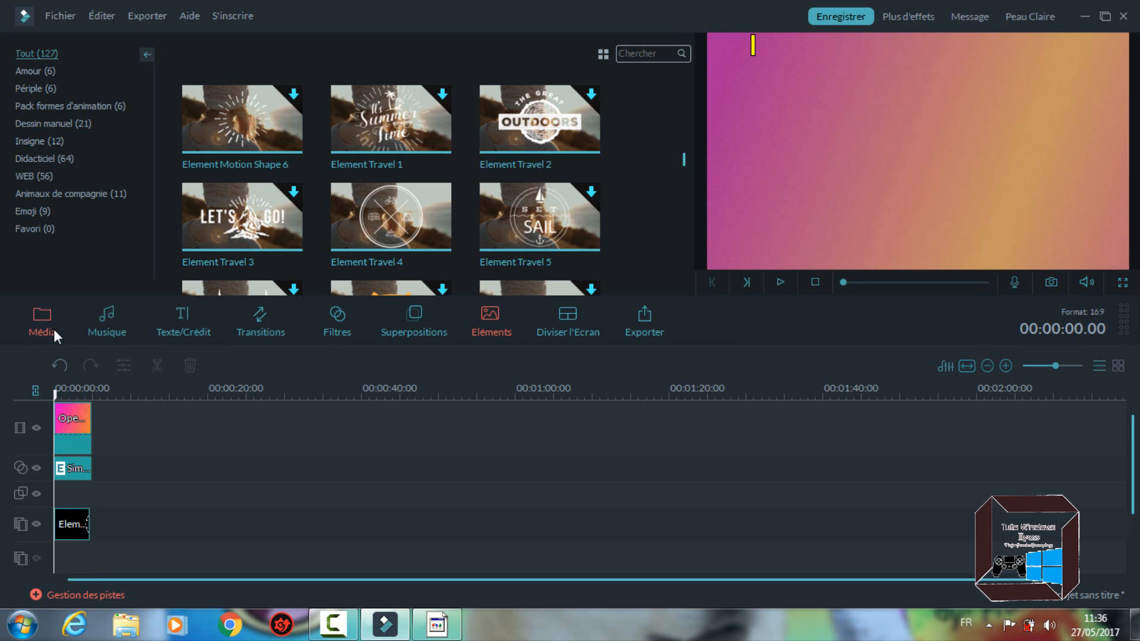
Display the split-screen layouts and preview several two-screen, three-screen and four-screen arrangements.
{"action": "left_click", "coordinate": [562, 316]}
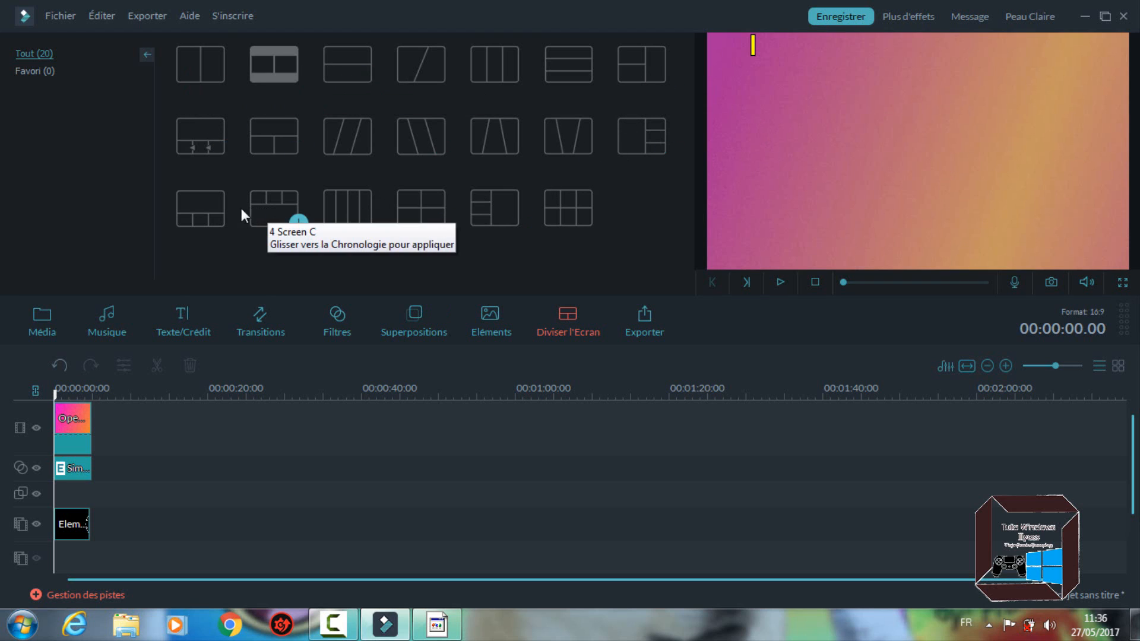
{"action": "left_click", "coordinate": [217, 67]}
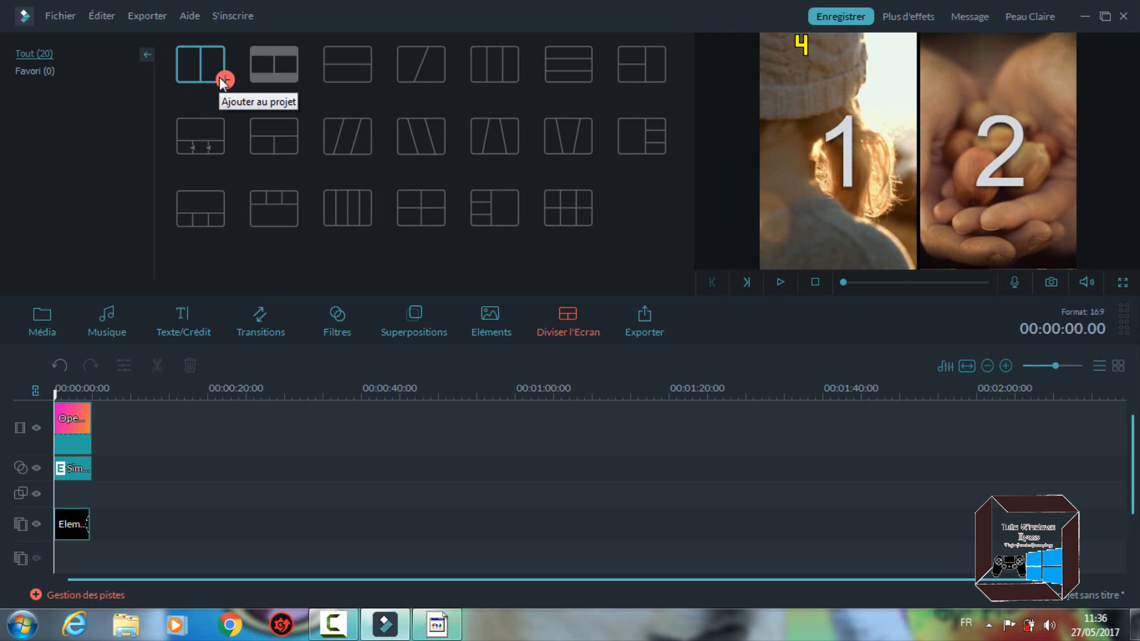
{"action": "left_click", "coordinate": [274, 76]}
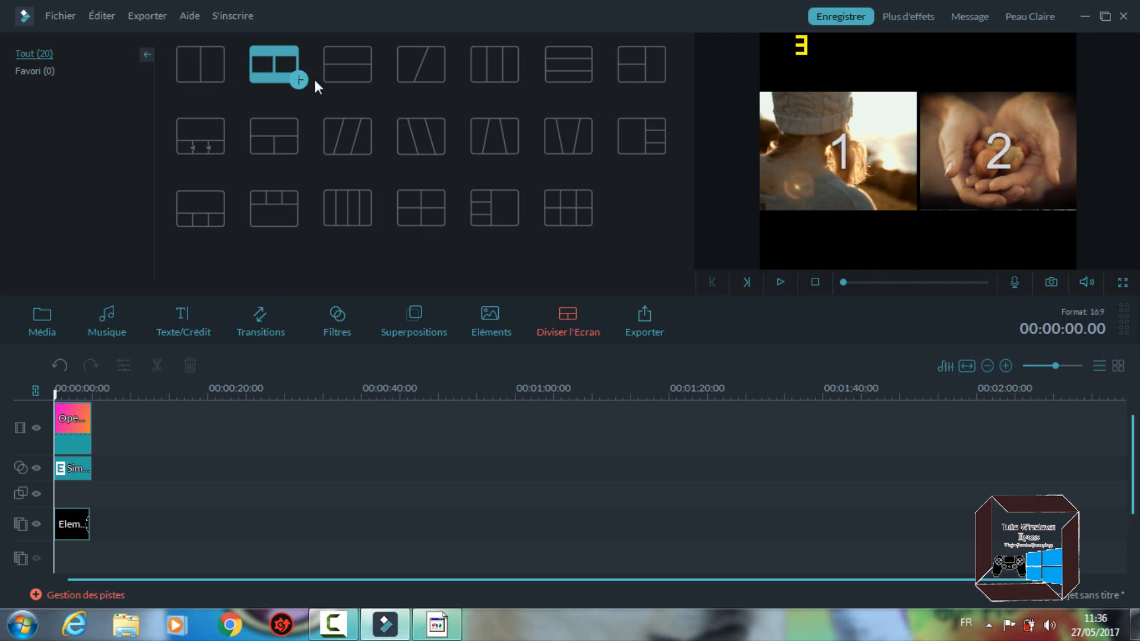
{"action": "left_click", "coordinate": [367, 66]}
{"action": "left_click", "coordinate": [410, 69]}
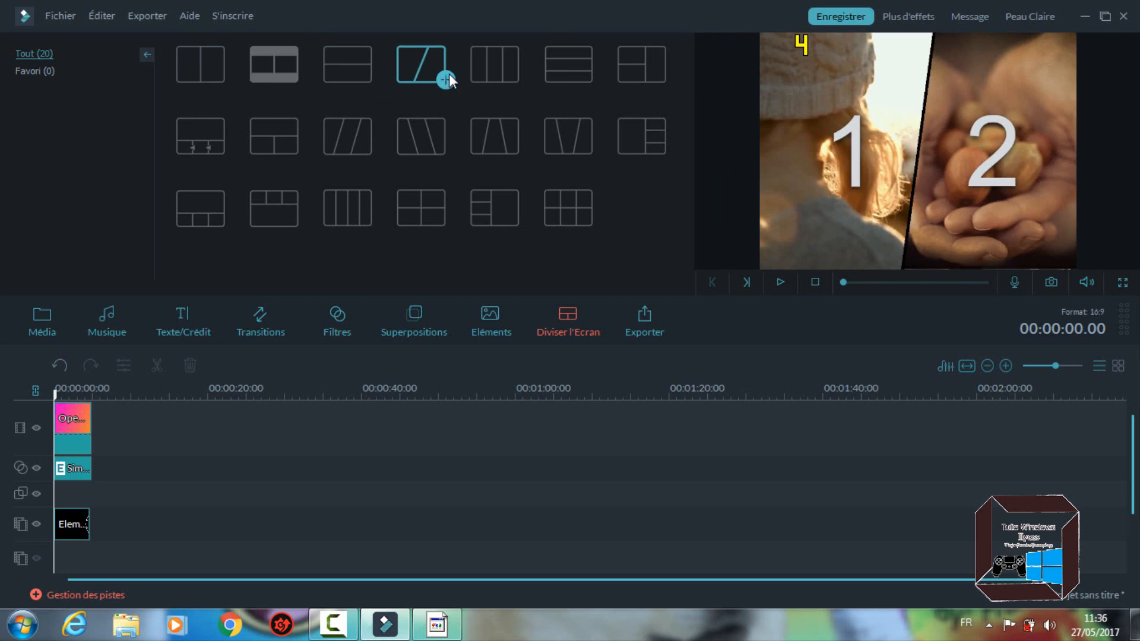
{"action": "left_click", "coordinate": [484, 69]}
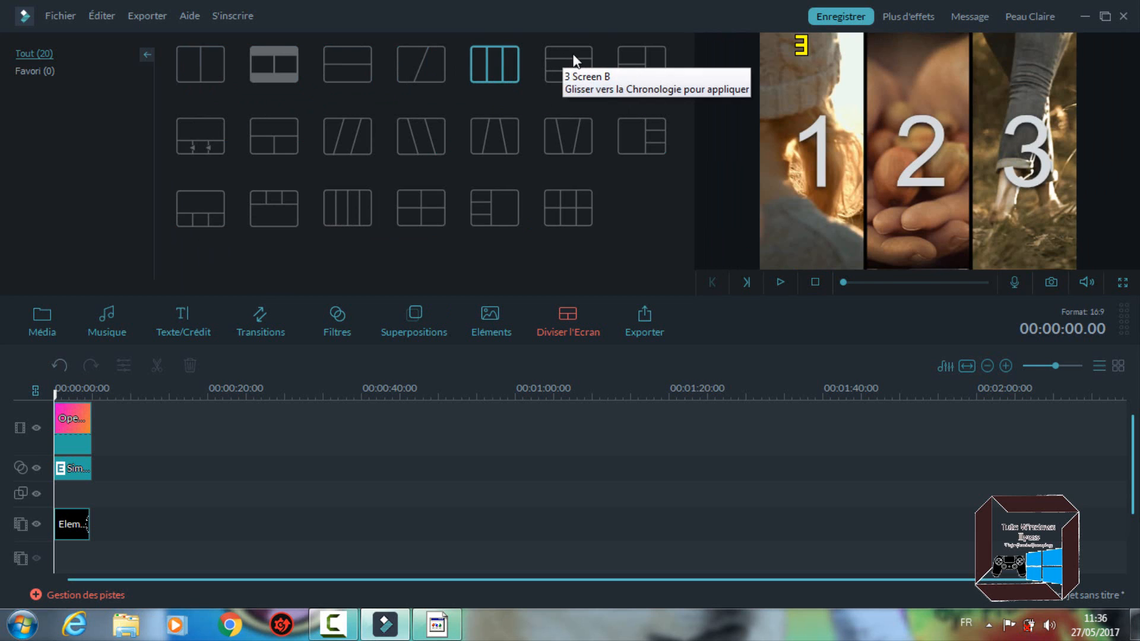
{"action": "left_click", "coordinate": [573, 58]}
{"action": "left_click", "coordinate": [661, 52]}
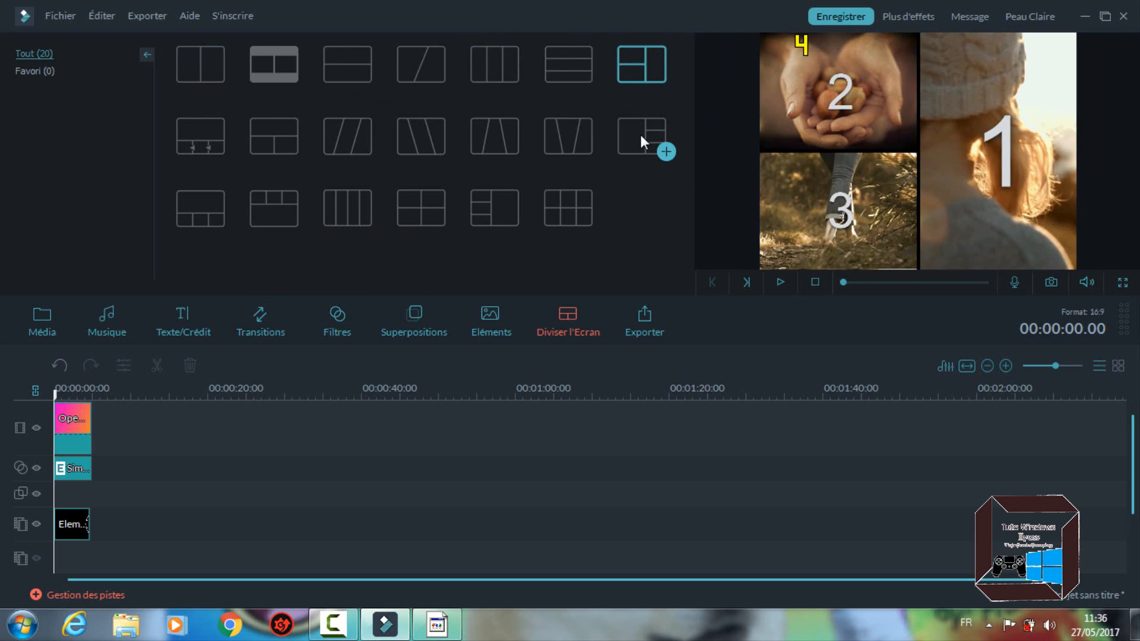
{"action": "left_click", "coordinate": [640, 134]}
{"action": "left_click", "coordinate": [564, 136]}
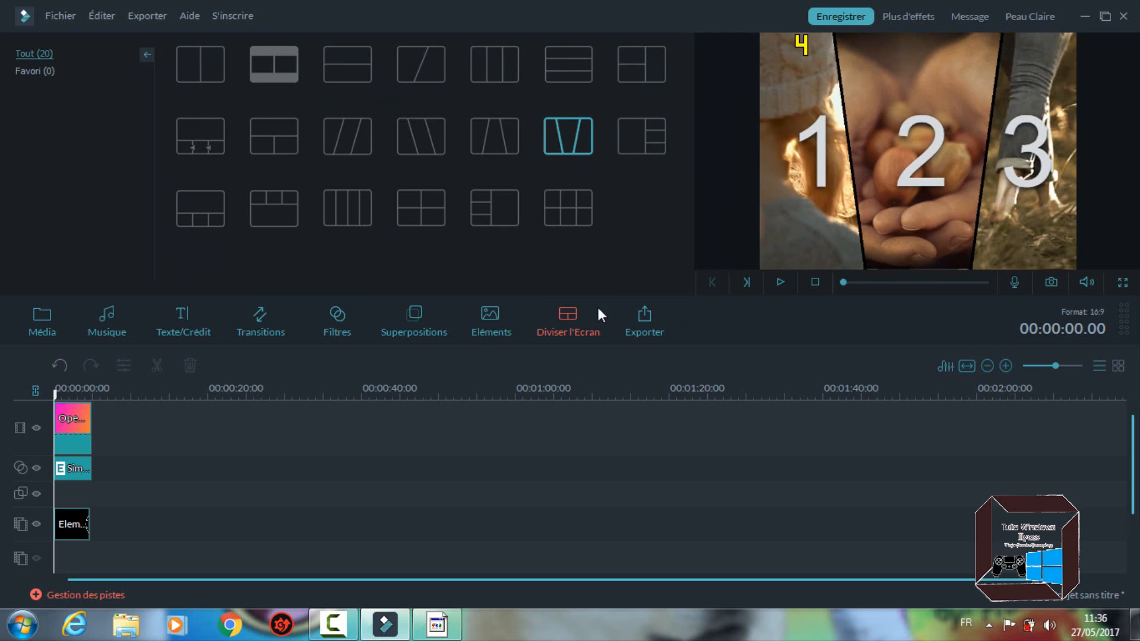
Open the export settings and view the file format, device and YouTube output options.
{"action": "left_click", "coordinate": [644, 321]}
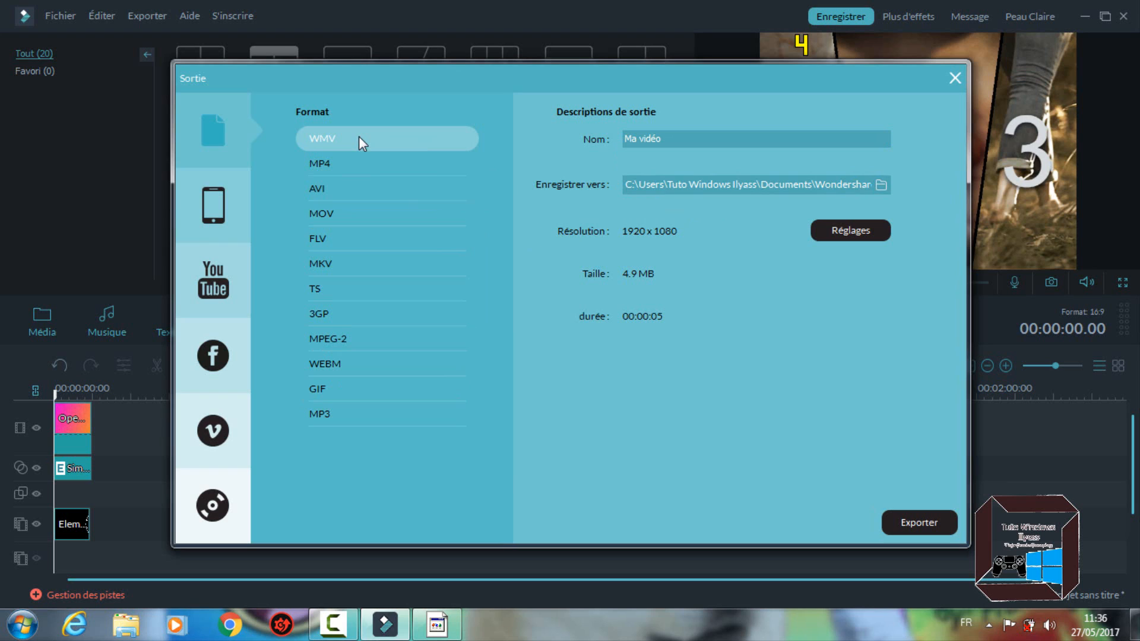
{"action": "left_click", "coordinate": [210, 221]}
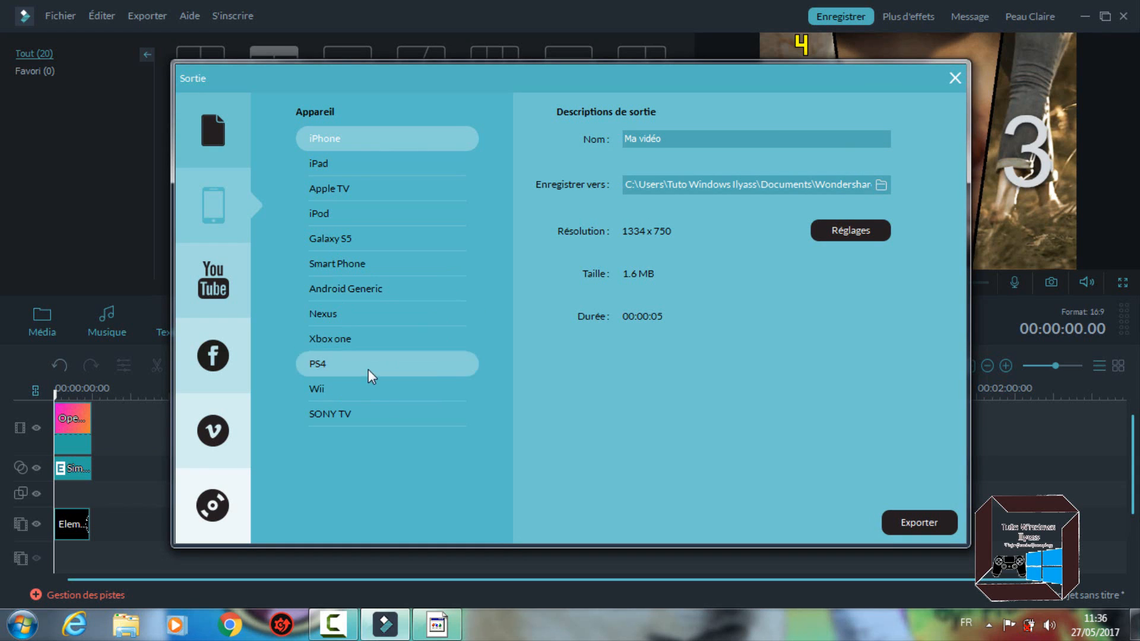
{"action": "left_click", "coordinate": [217, 291]}
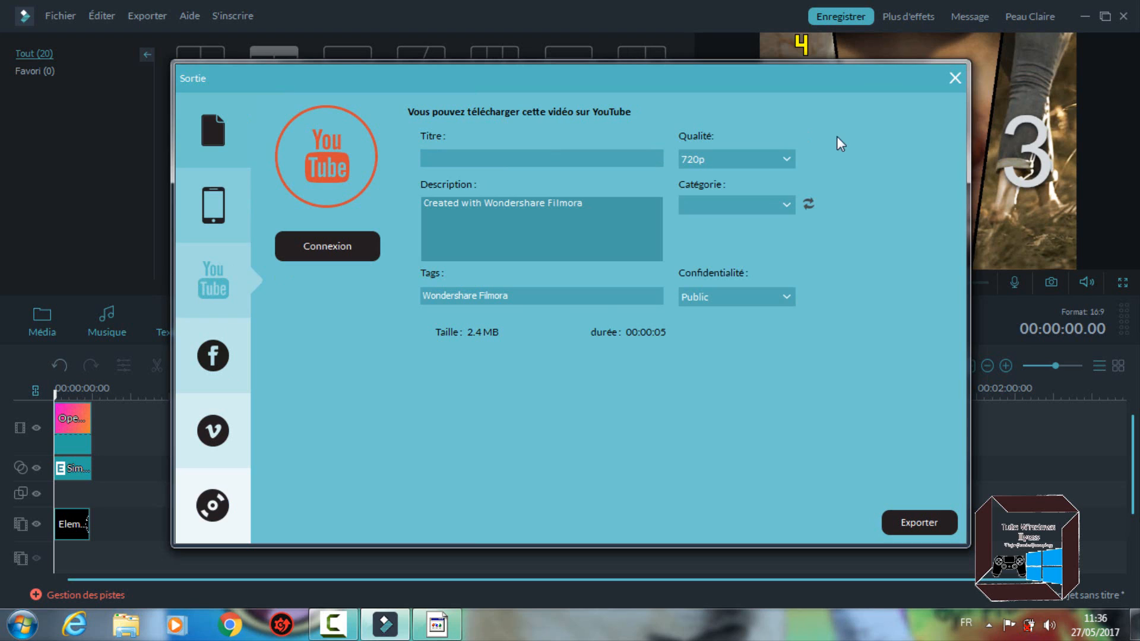
Try 480p as the YouTube upload quality and set it to 4K.
{"action": "left_click", "coordinate": [788, 164]}
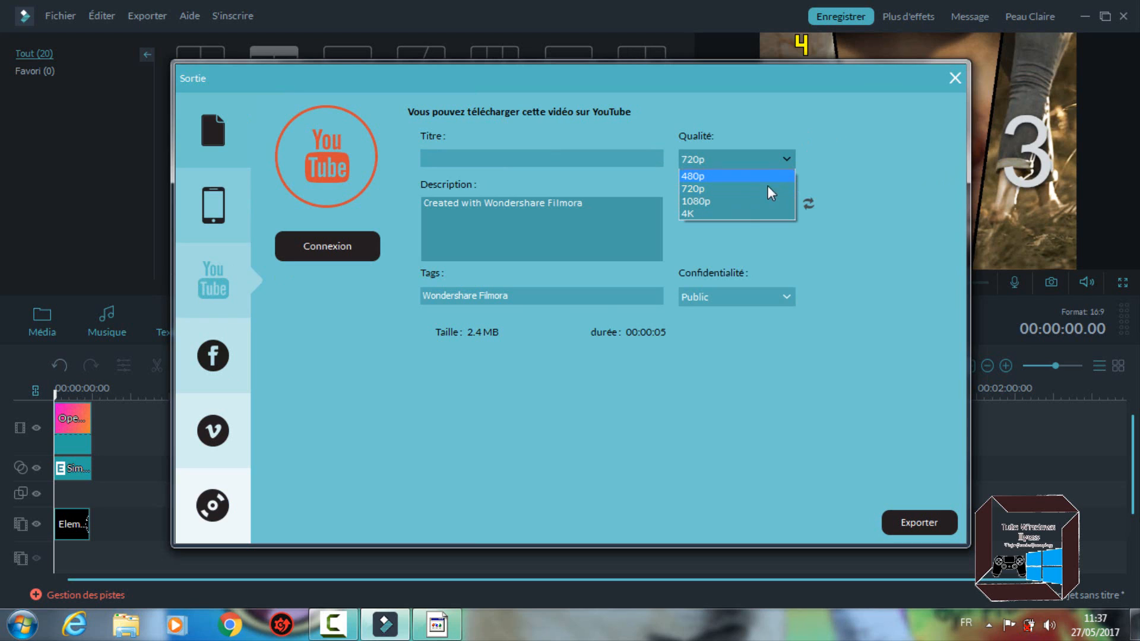
{"action": "left_click", "coordinate": [691, 214]}
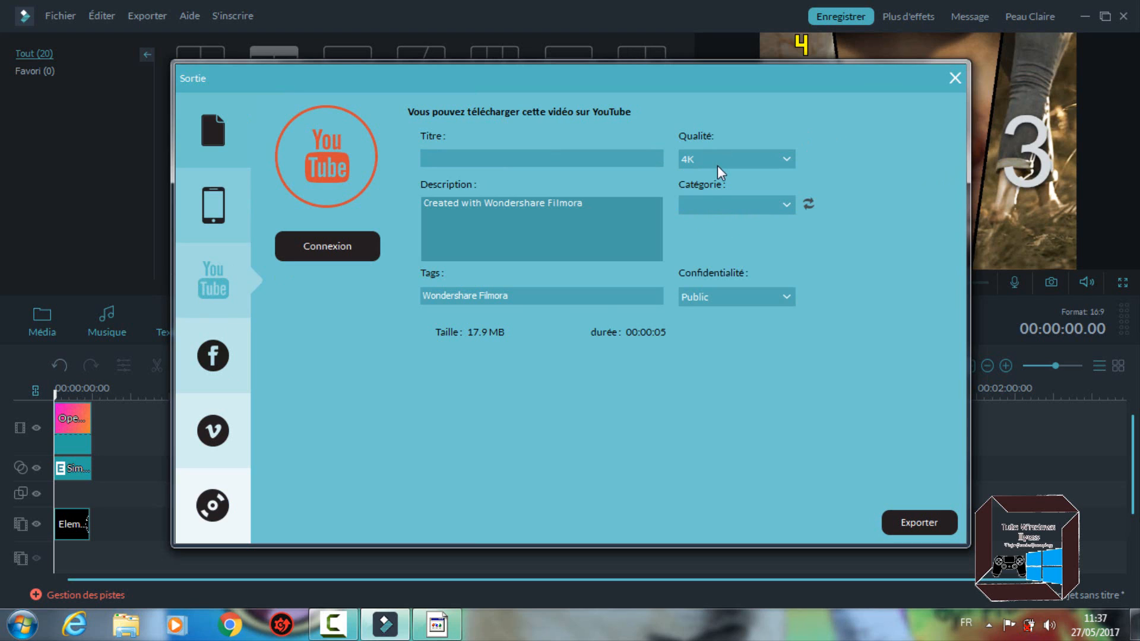
{"action": "left_click", "coordinate": [721, 161]}
{"action": "left_click", "coordinate": [718, 177]}
{"action": "left_click", "coordinate": [724, 169]}
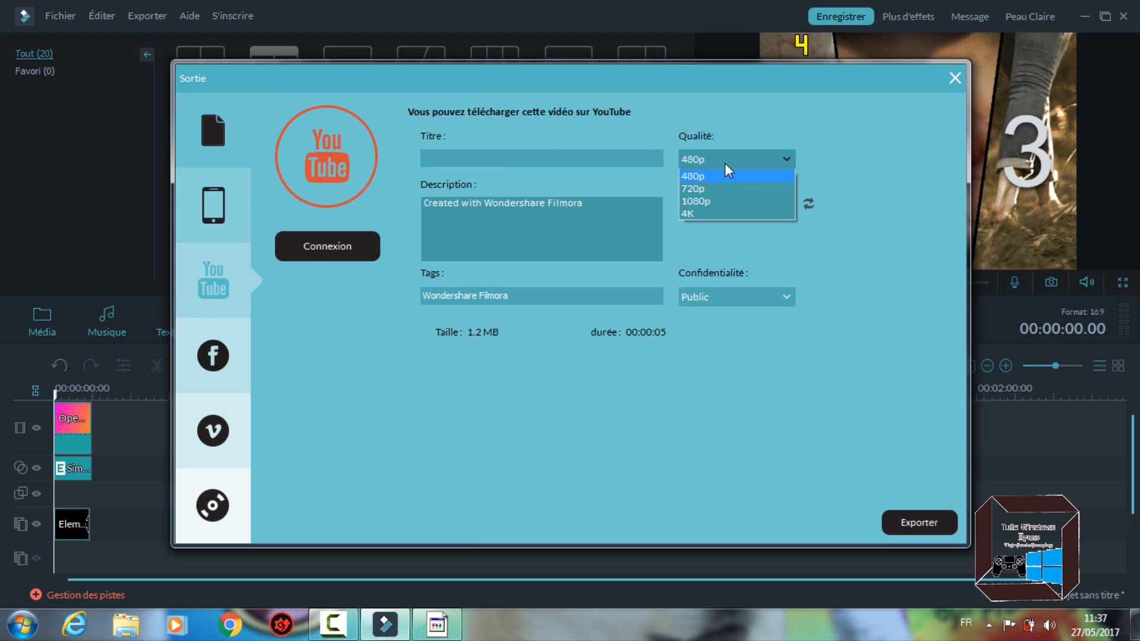
{"action": "left_click", "coordinate": [715, 215]}
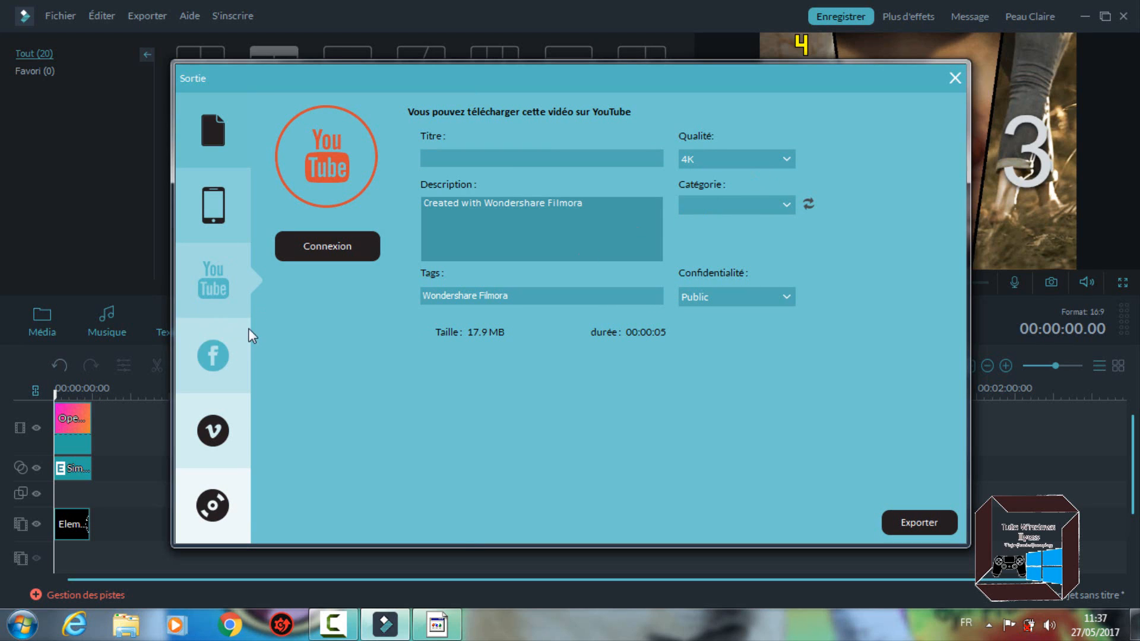
Review the Facebook and Vimeo upload settings, including the quality choices for Facebook.
{"action": "left_click", "coordinate": [221, 369]}
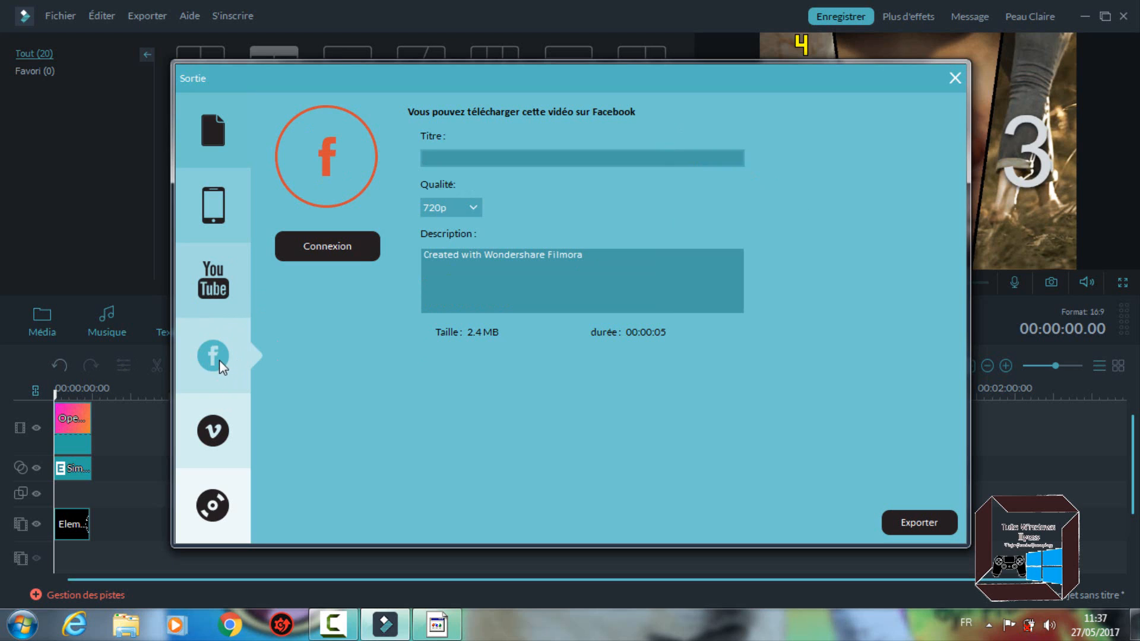
{"action": "left_click", "coordinate": [473, 208]}
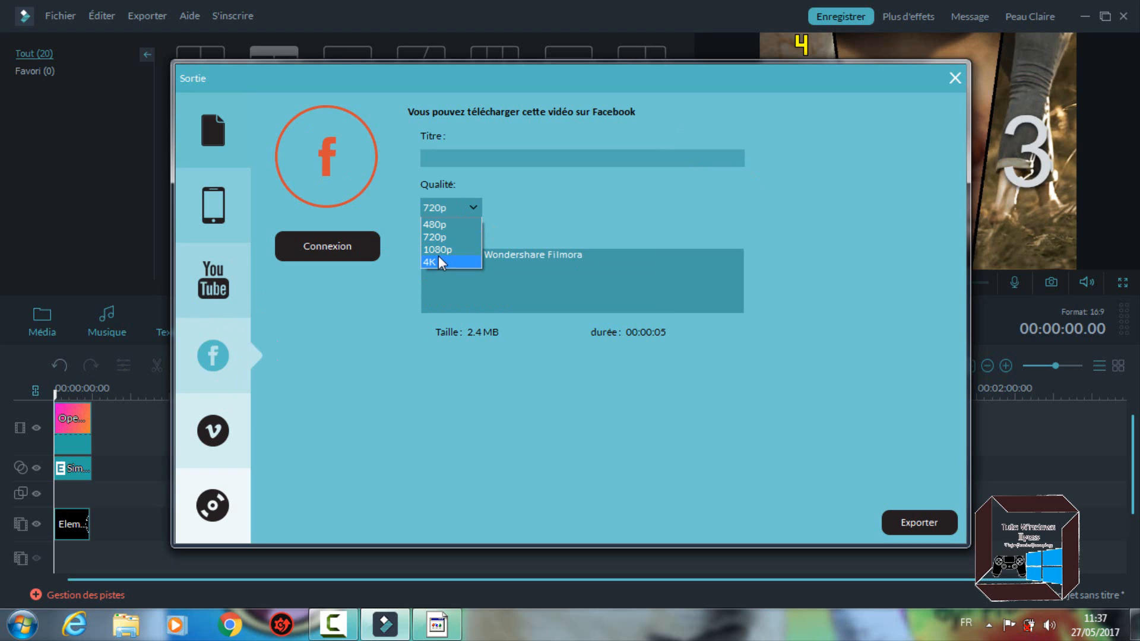
{"action": "left_click", "coordinate": [234, 453]}
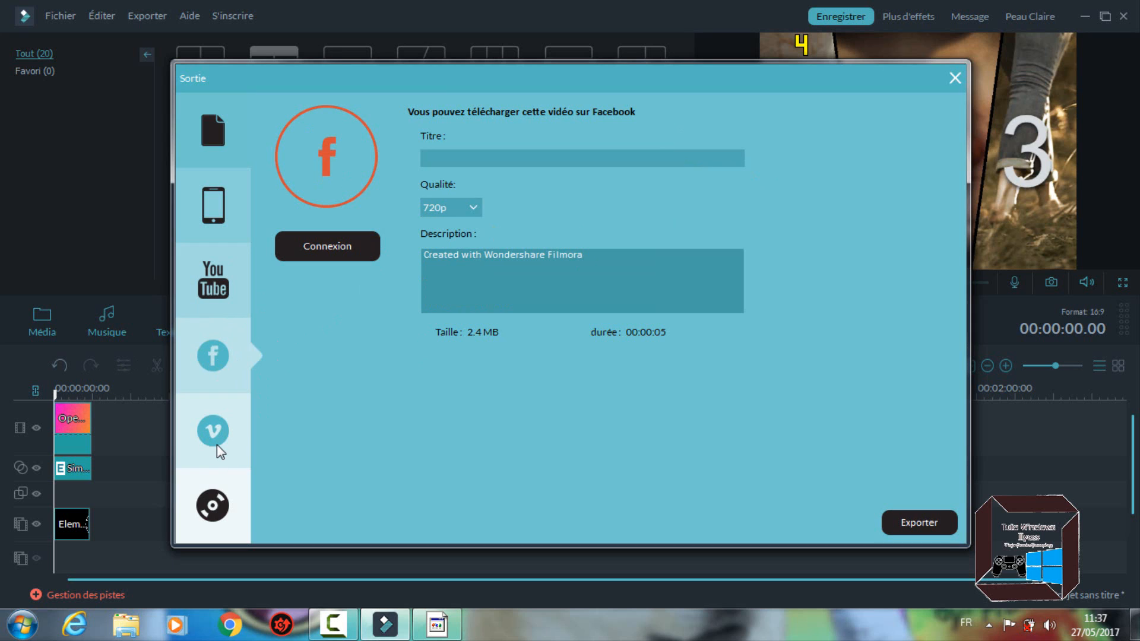
{"action": "left_click", "coordinate": [217, 447]}
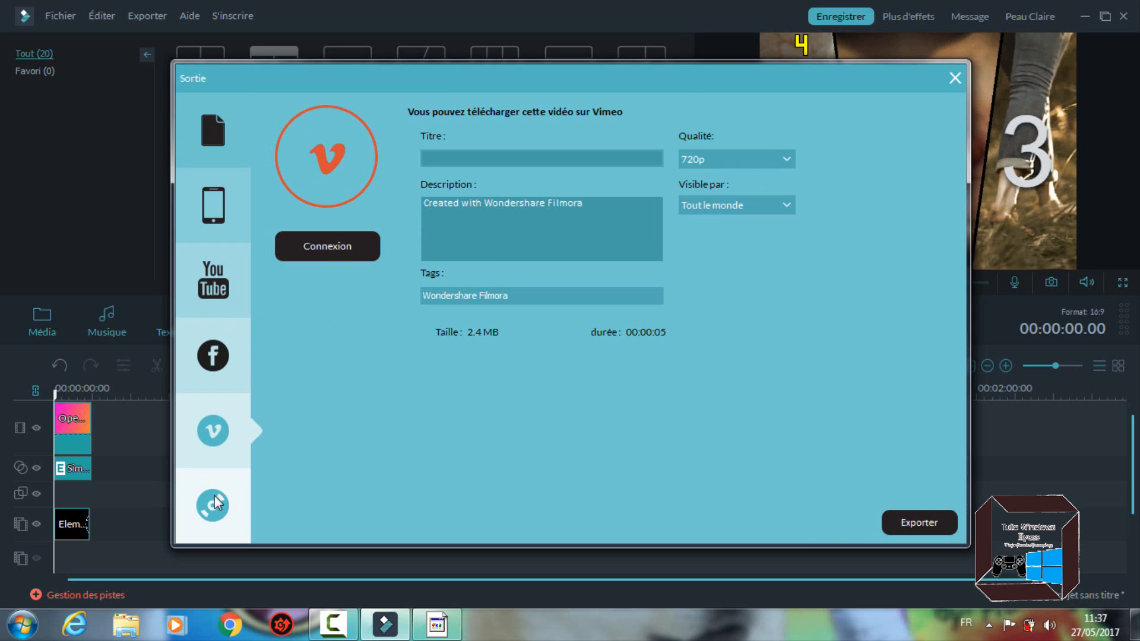
Review the DVD export settings, including the aspect ratio and TV standard choices.
{"action": "left_click", "coordinate": [208, 510]}
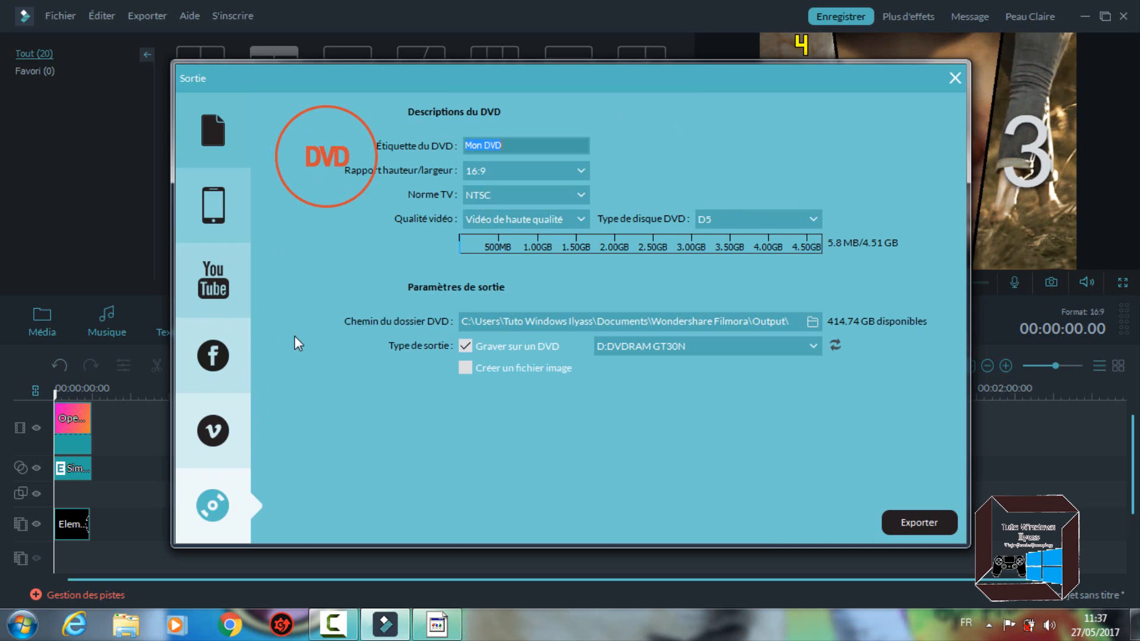
{"action": "left_click", "coordinate": [520, 177]}
{"action": "left_click", "coordinate": [519, 183]}
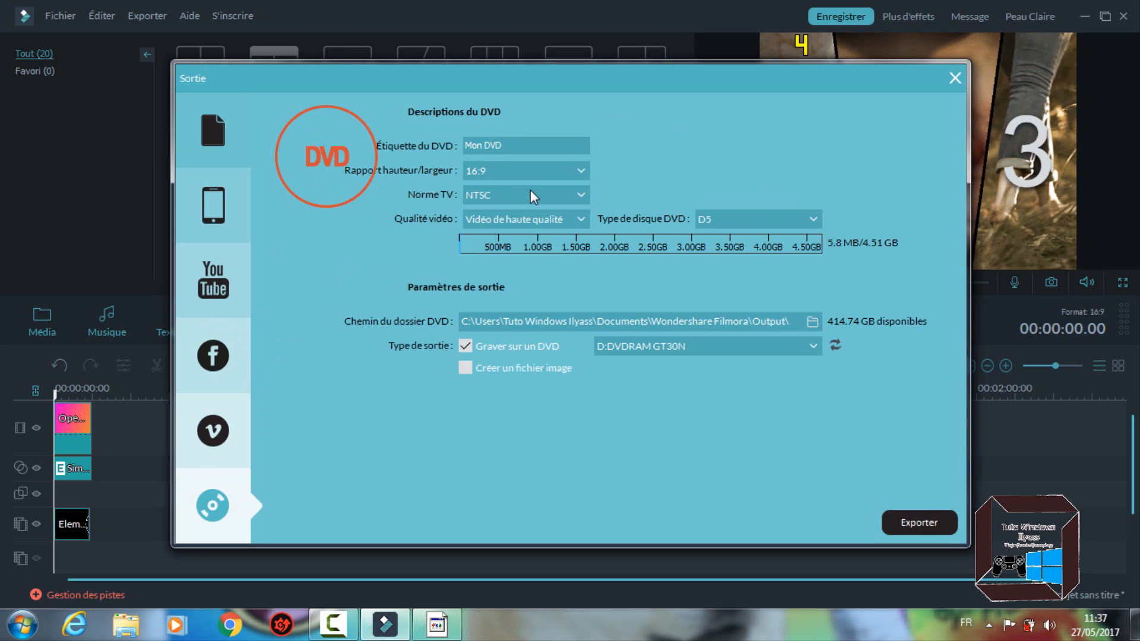
{"action": "left_click", "coordinate": [533, 196]}
{"action": "left_click", "coordinate": [527, 195]}
Open the detailed settings for WMV file export and view the video frame rate and bit rate choices.
{"action": "left_click", "coordinate": [194, 127]}
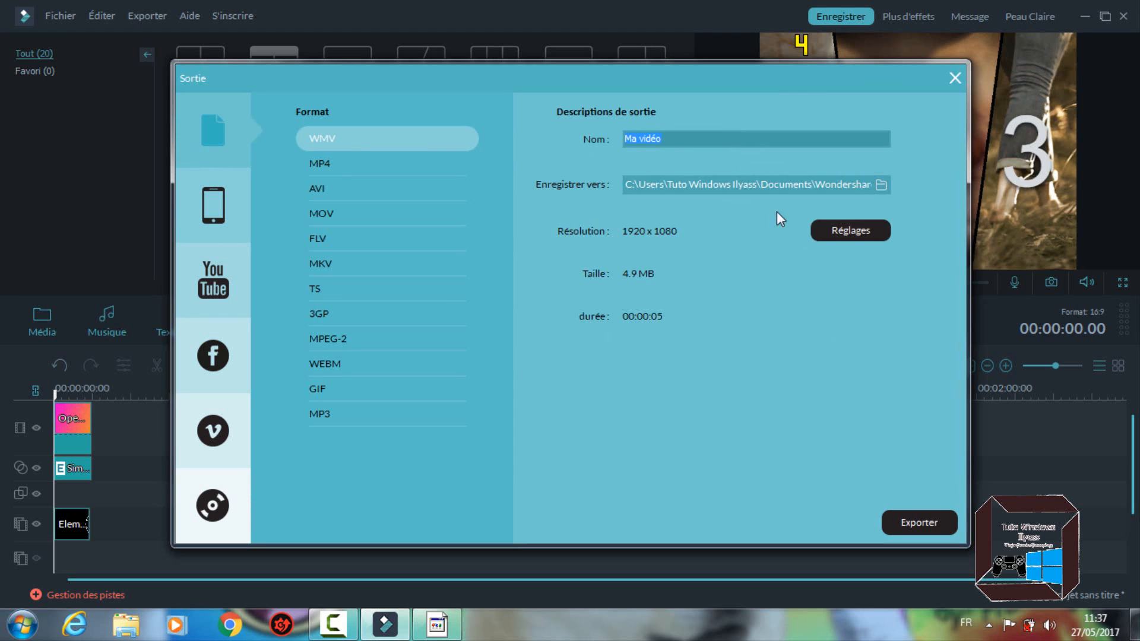
{"action": "left_click", "coordinate": [840, 228]}
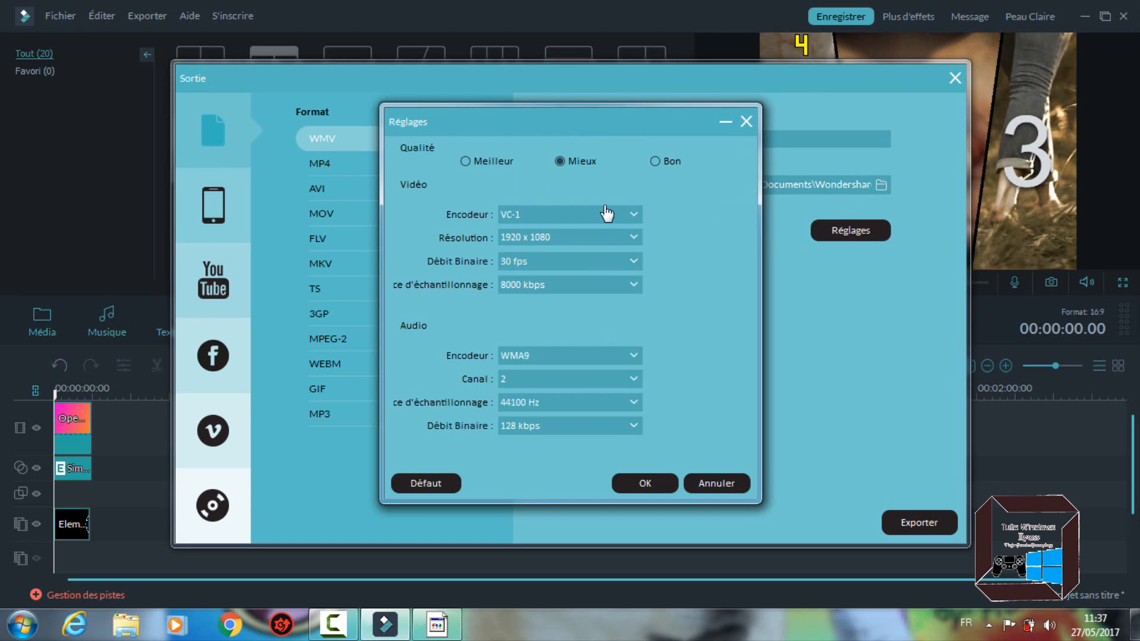
{"action": "left_click", "coordinate": [536, 261]}
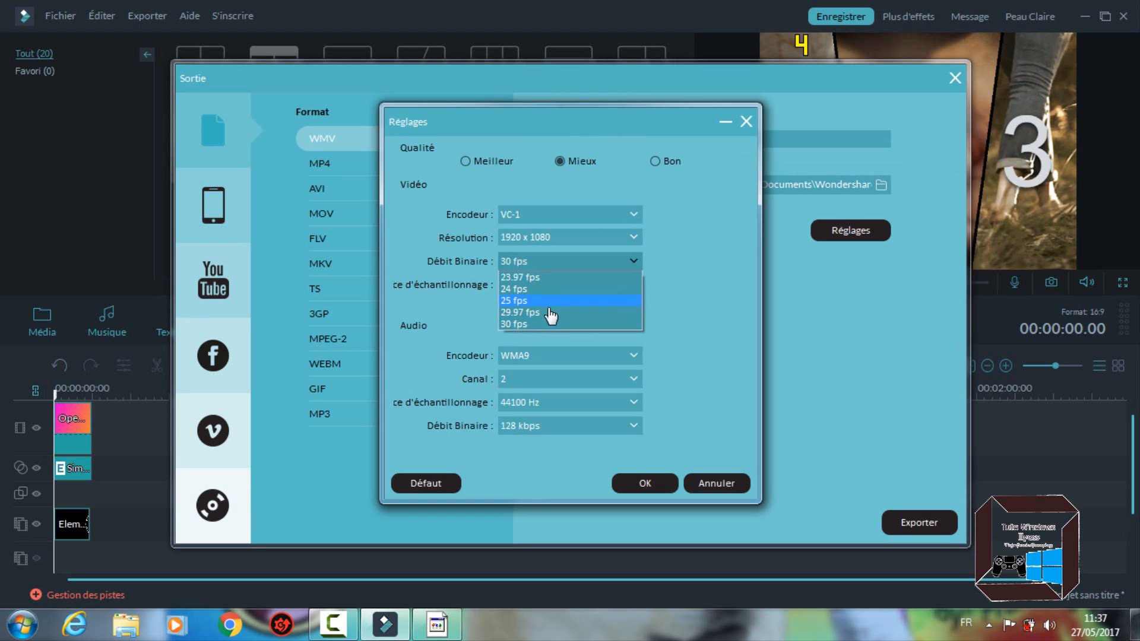
{"action": "left_click", "coordinate": [543, 324]}
{"action": "left_click", "coordinate": [560, 263]}
{"action": "left_click", "coordinate": [567, 266]}
{"action": "left_click", "coordinate": [556, 291]}
{"action": "left_click", "coordinate": [554, 293]}
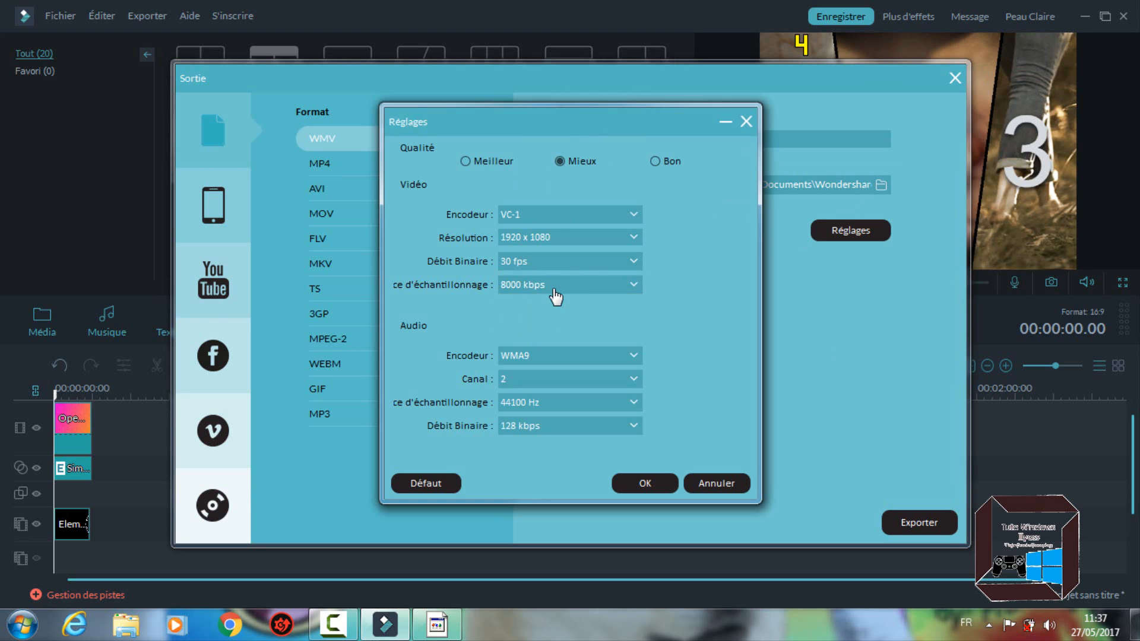
Try the custom resolution option for the WMV video and set it back to 1920 x 1080.
{"action": "left_click", "coordinate": [550, 248]}
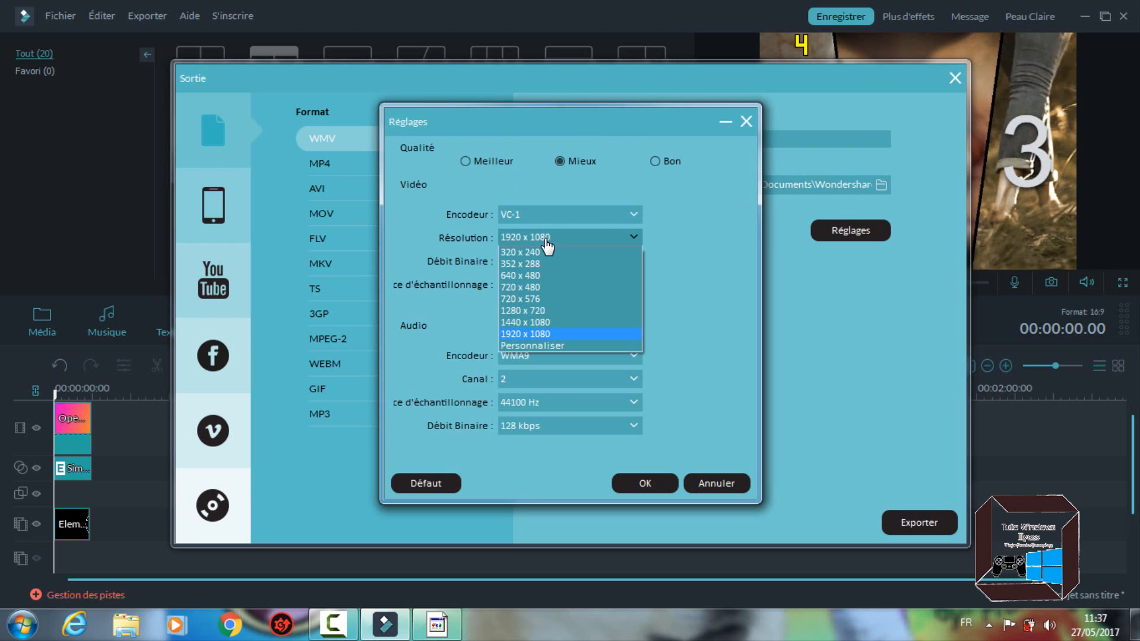
{"action": "left_click", "coordinate": [520, 347]}
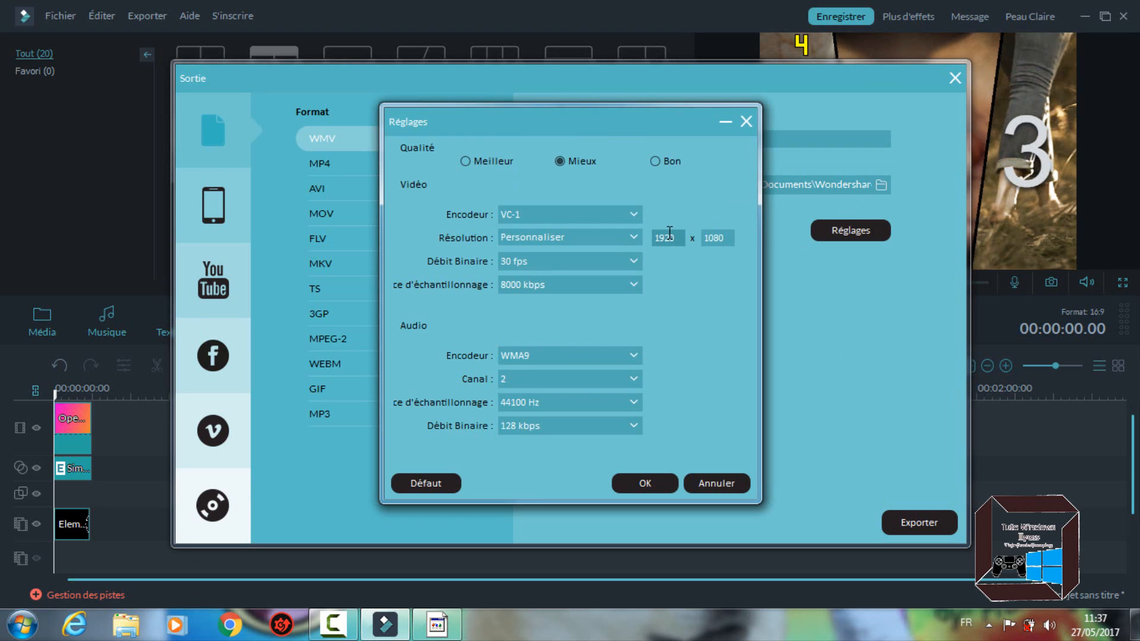
{"action": "left_click", "coordinate": [624, 238]}
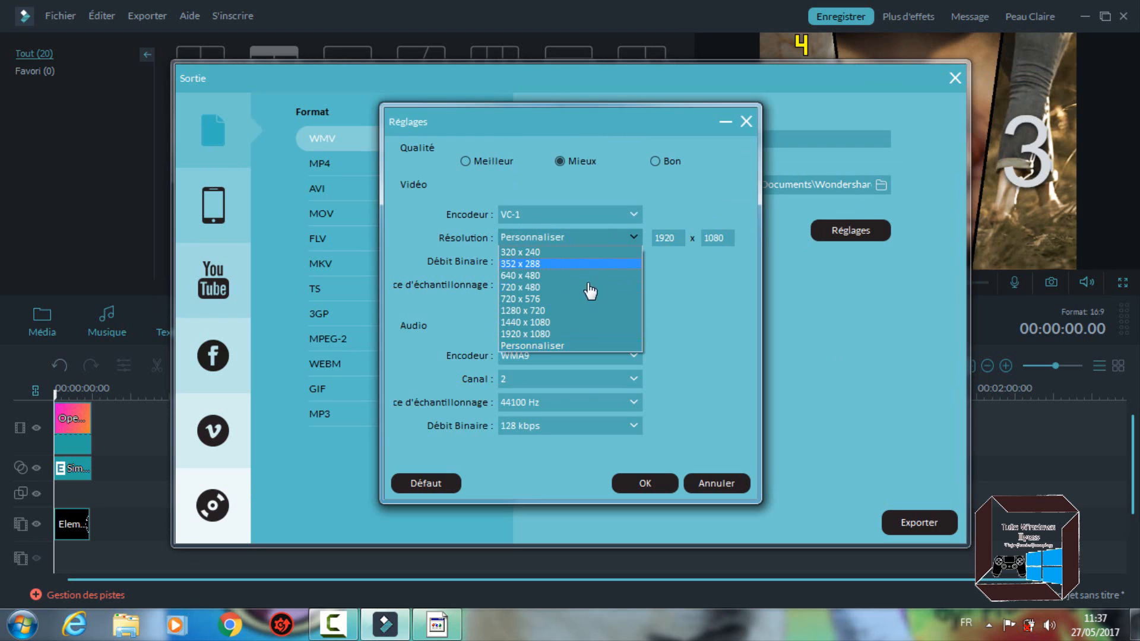
{"action": "left_click", "coordinate": [544, 335]}
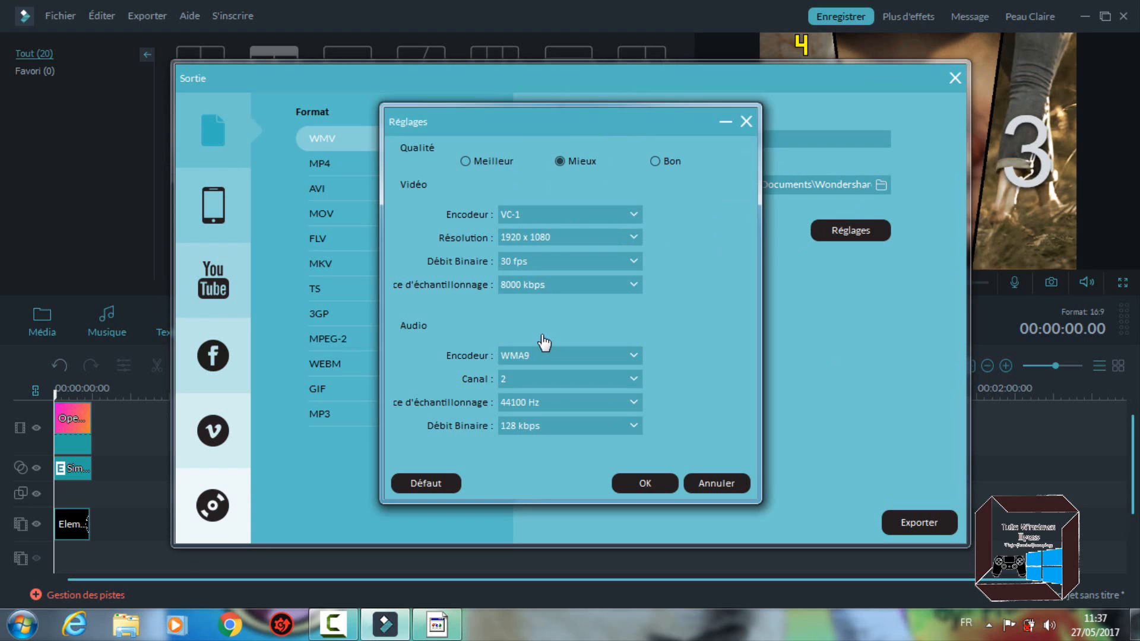
View the choices for the video encoder and for the audio encoder, channel, sample rate and bit rate.
{"action": "left_click", "coordinate": [547, 218]}
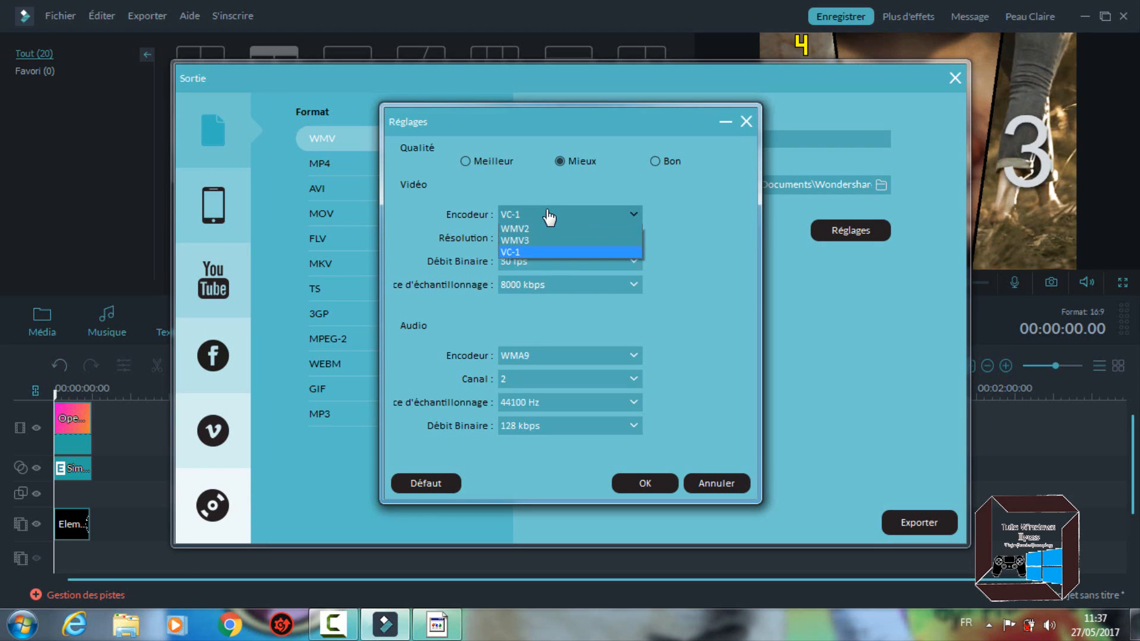
{"action": "left_click", "coordinate": [549, 217]}
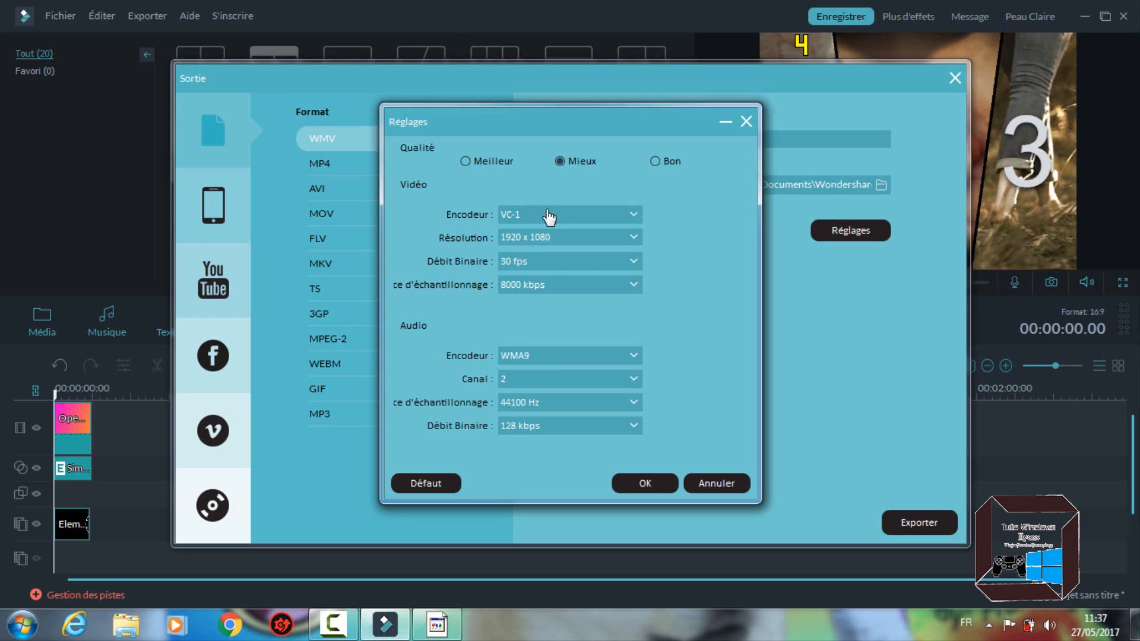
{"action": "left_click", "coordinate": [556, 356]}
{"action": "left_click", "coordinate": [555, 357]}
{"action": "left_click", "coordinate": [513, 380]}
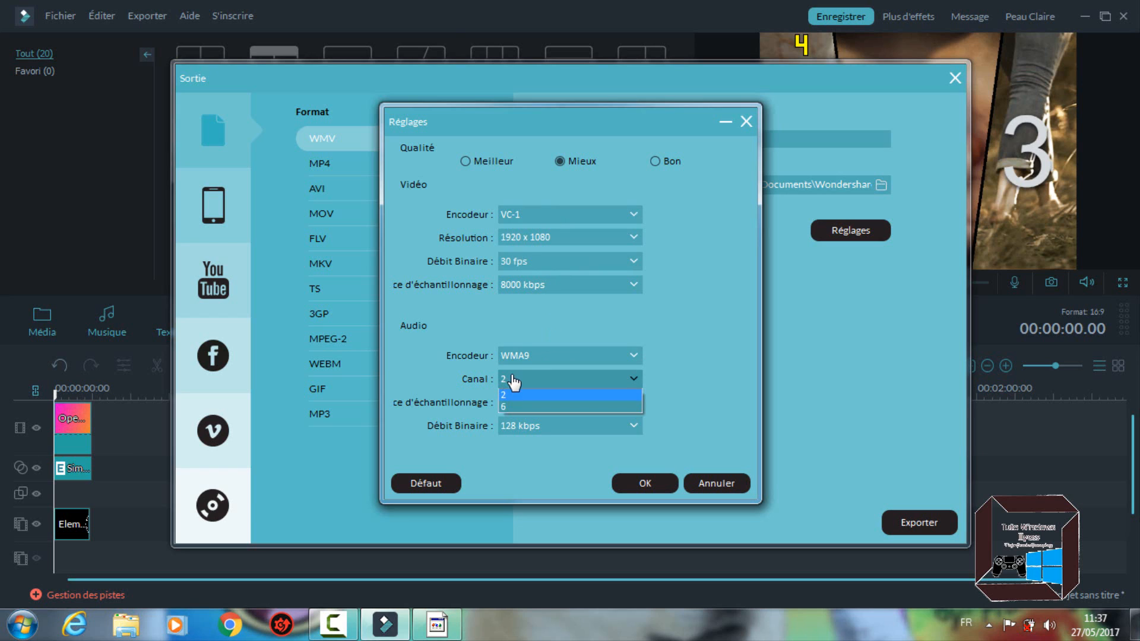
{"action": "left_click", "coordinate": [514, 380]}
{"action": "left_click", "coordinate": [539, 404]}
{"action": "left_click", "coordinate": [540, 412]}
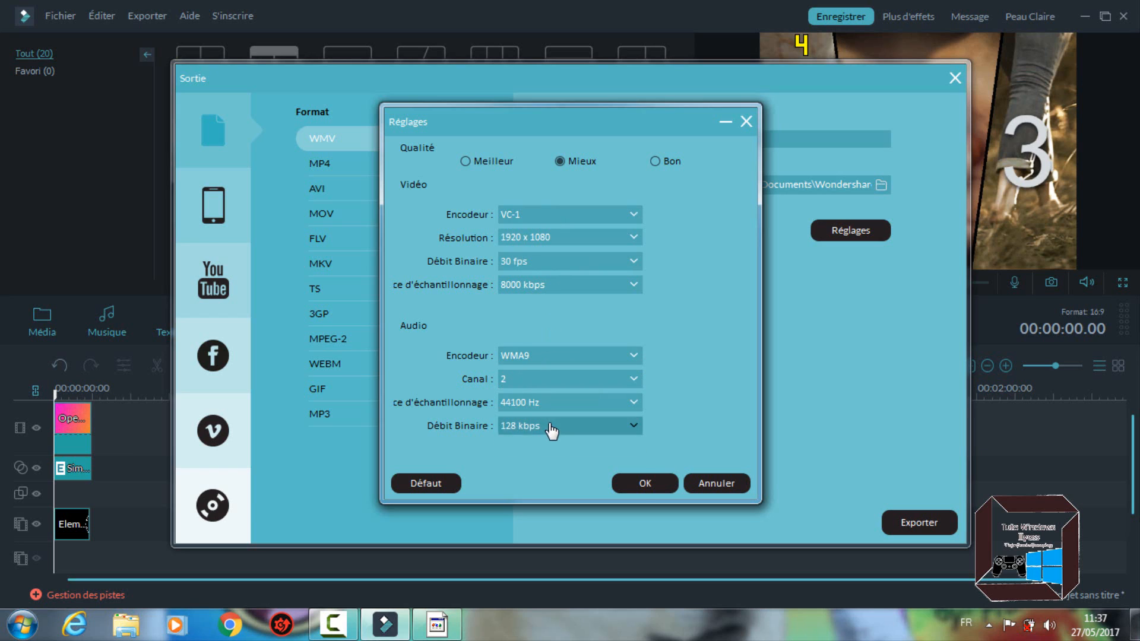
{"action": "left_click", "coordinate": [553, 432]}
{"action": "left_click", "coordinate": [553, 428]}
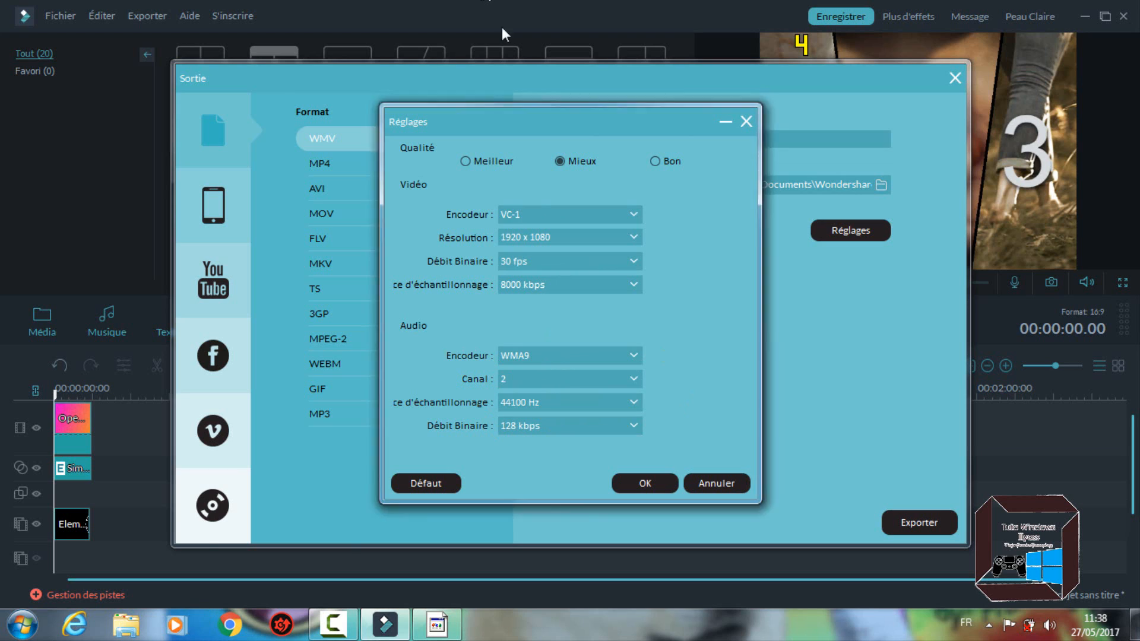
Try the Meilleur quality preset and check its frame rate and resolution choices.
{"action": "left_click", "coordinate": [481, 157]}
{"action": "left_click", "coordinate": [578, 260]}
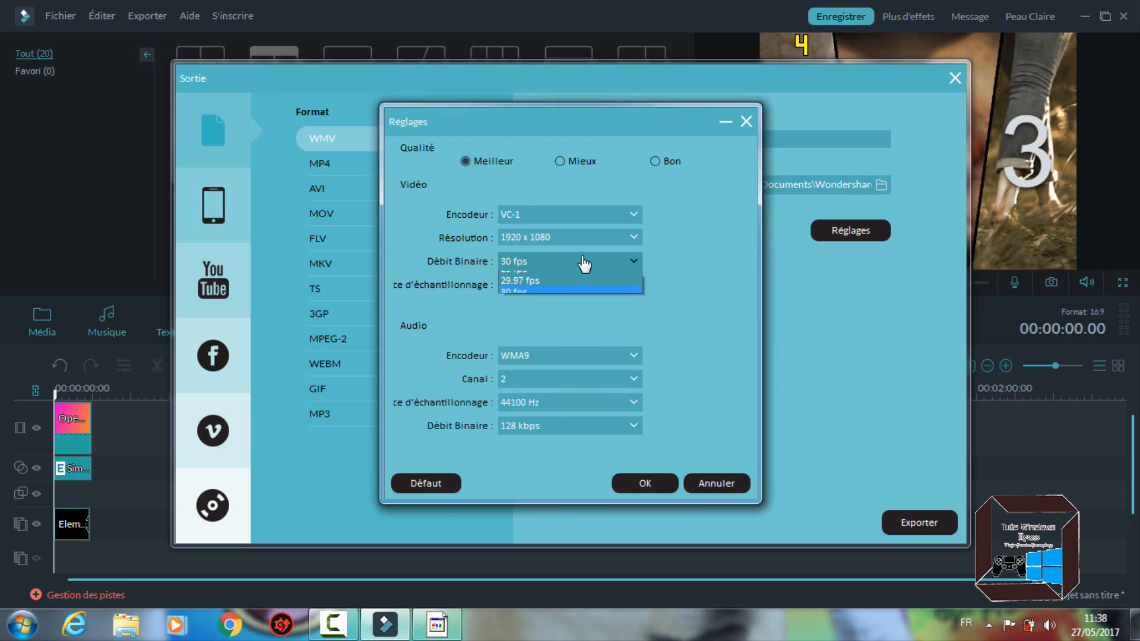
{"action": "left_click", "coordinate": [570, 237]}
{"action": "left_click", "coordinate": [570, 237]}
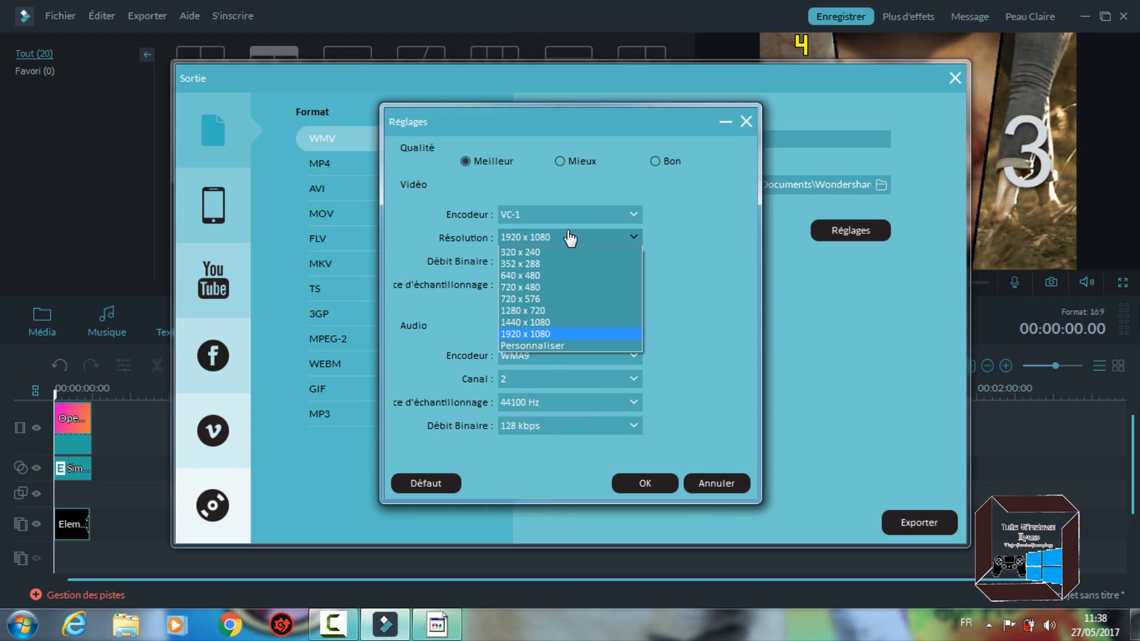
{"action": "left_click", "coordinate": [590, 237]}
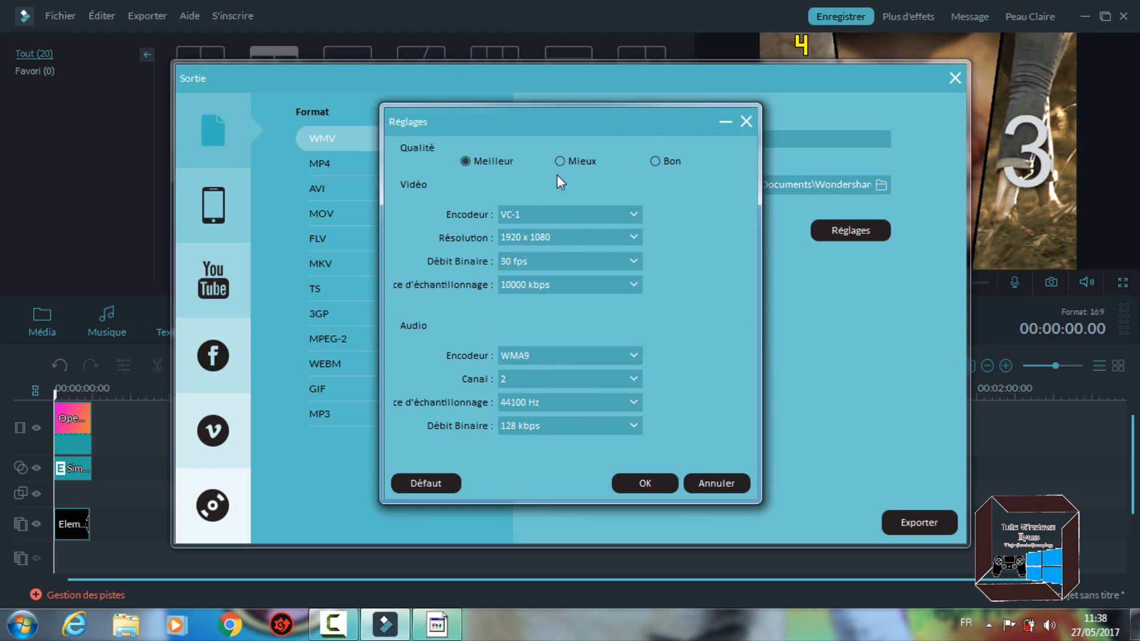
Try the Bon quality preset and check its video bit rate choices.
{"action": "left_click", "coordinate": [668, 160]}
{"action": "left_click", "coordinate": [594, 284]}
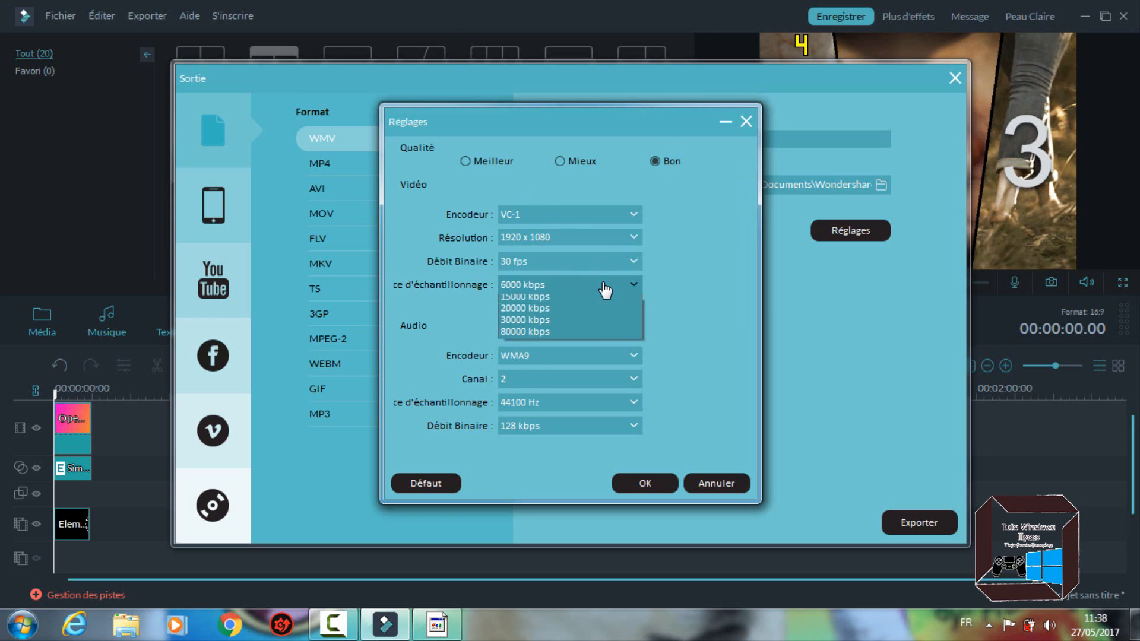
{"action": "left_click", "coordinate": [565, 286]}
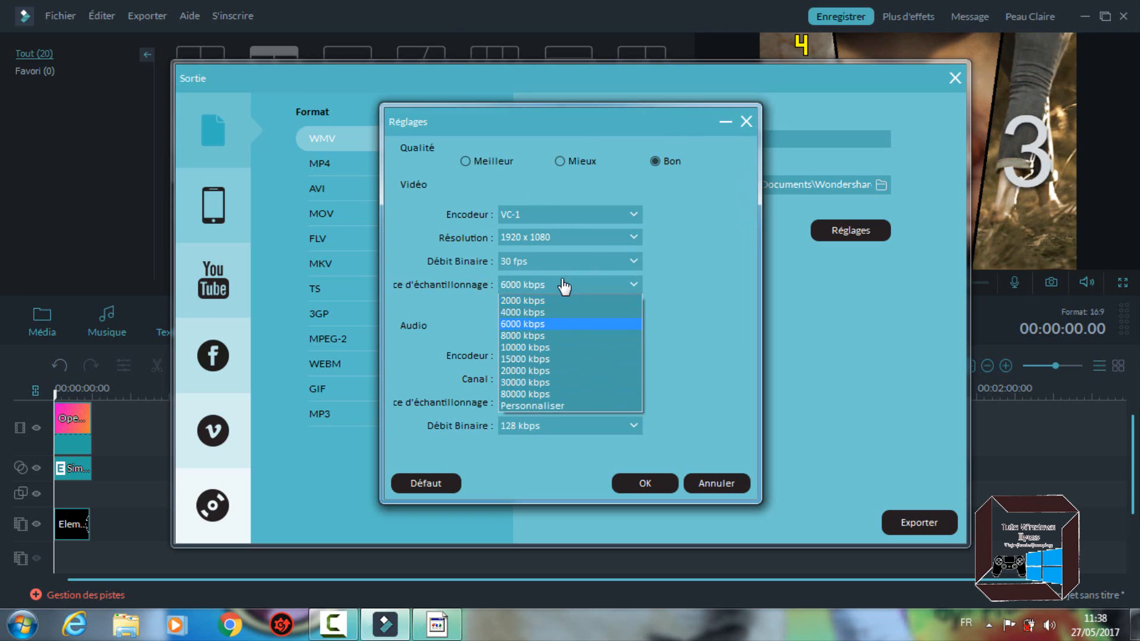
Compare the Mieux and Meilleur quality presets, choose Mieux and accept the WMV settings.
{"action": "left_click", "coordinate": [584, 160]}
{"action": "left_click", "coordinate": [506, 156]}
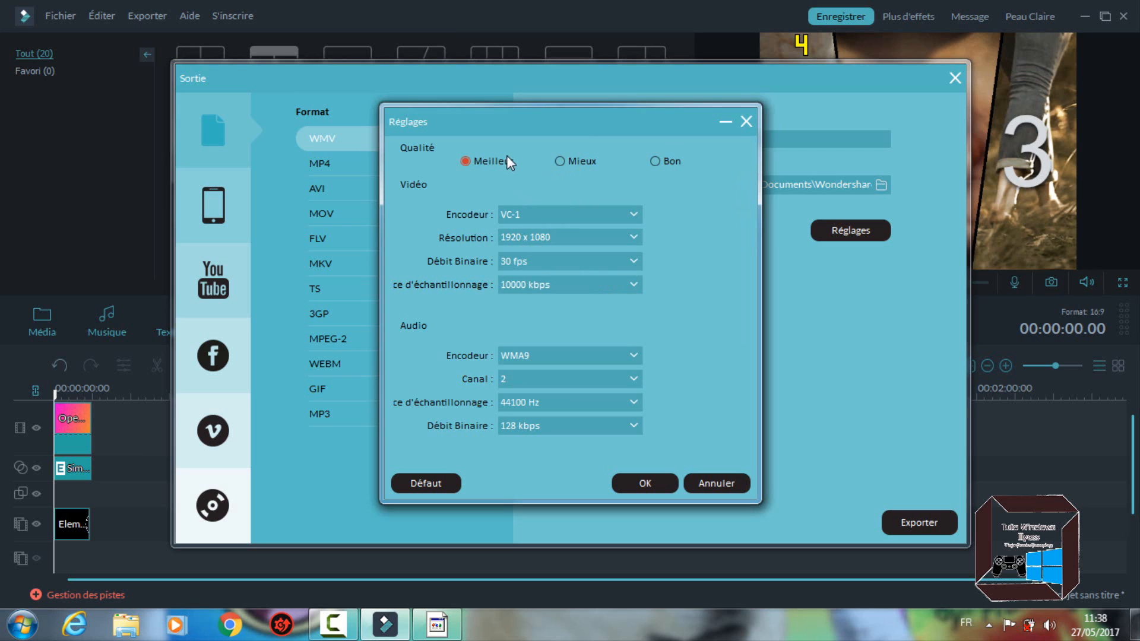
{"action": "left_click", "coordinate": [577, 165]}
{"action": "left_click", "coordinate": [648, 482]}
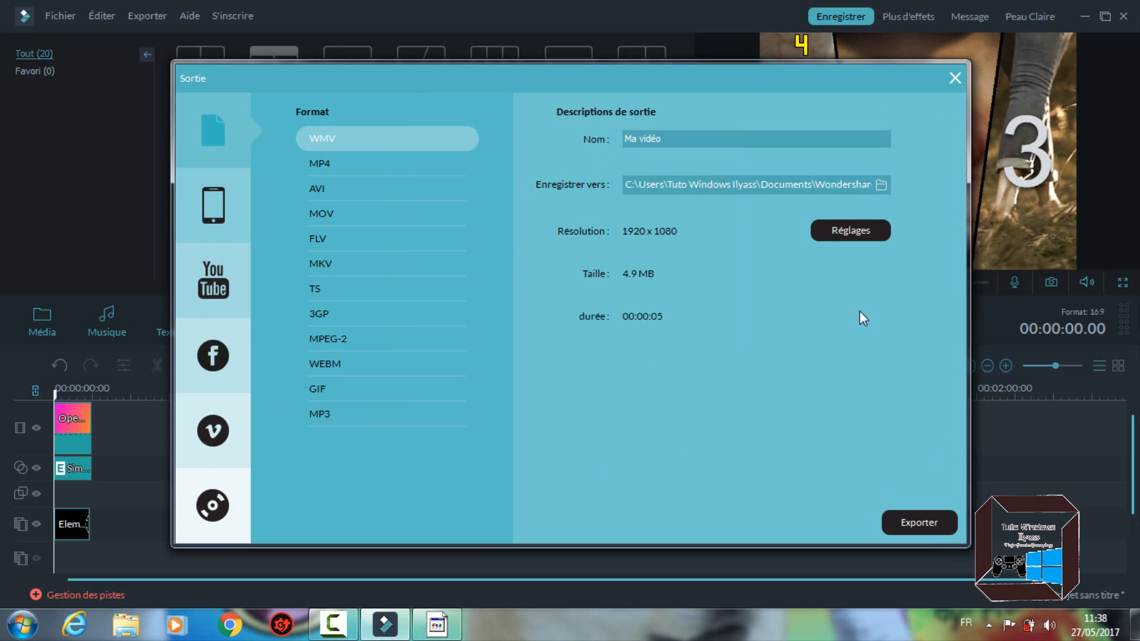
Try choosing Bureau as the destination folder for the exported video and cancel the choice.
{"action": "left_click", "coordinate": [881, 185]}
{"action": "left_click", "coordinate": [475, 245]}
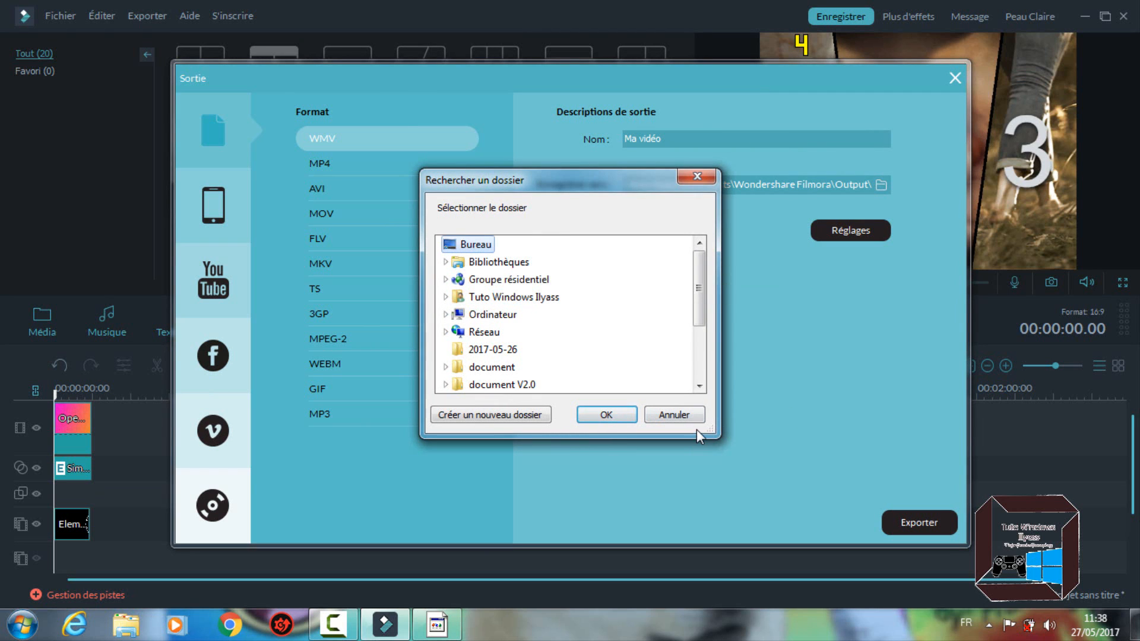
{"action": "left_click", "coordinate": [675, 416]}
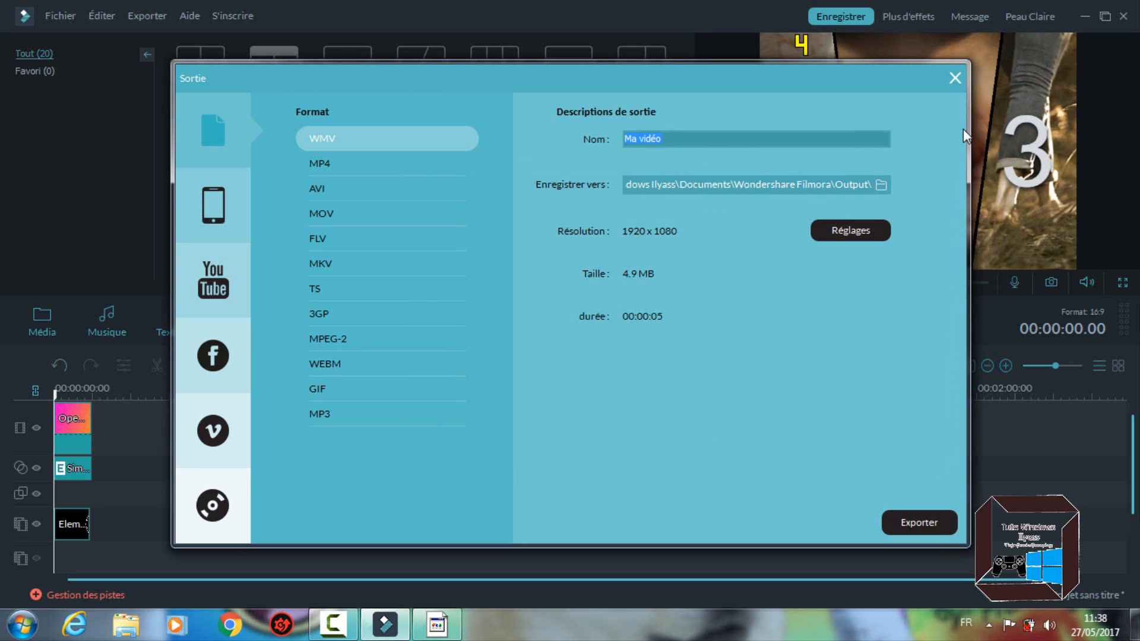
Close the export settings and select all the clips on the timeline.
{"action": "left_click", "coordinate": [955, 80]}
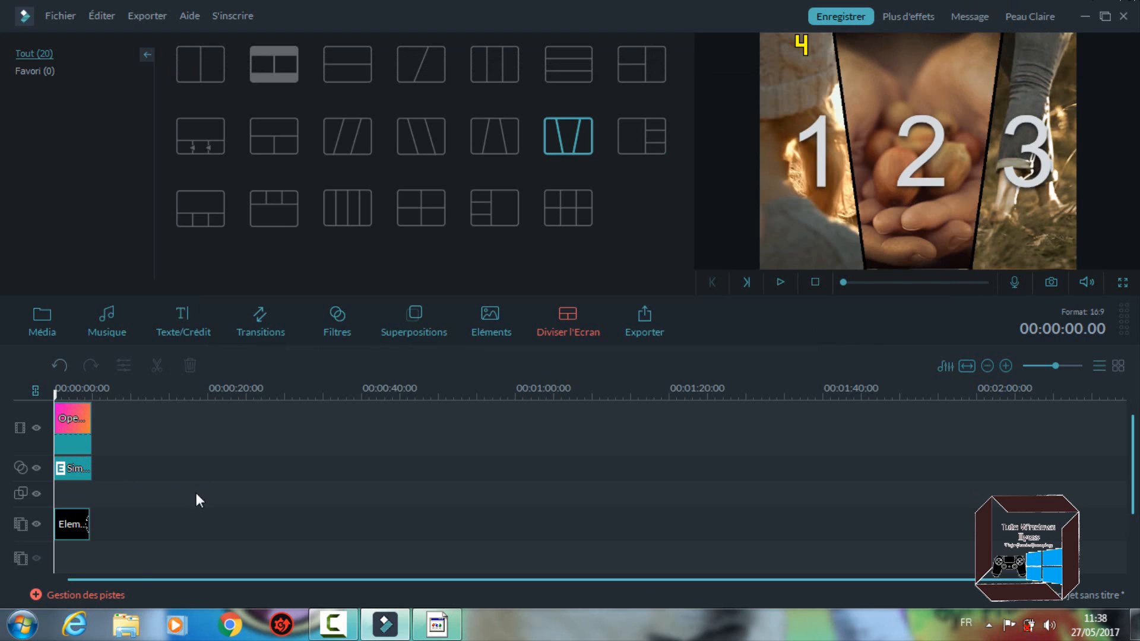
{"action": "left_click_drag", "start_coordinate": [136, 562], "coordinate": [51, 396]}
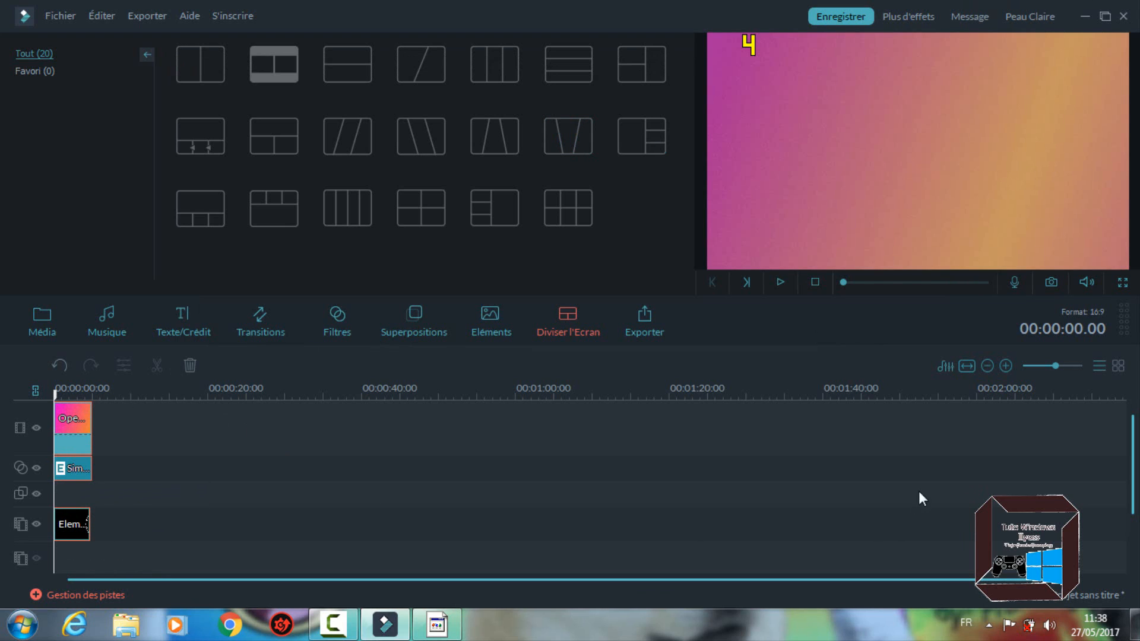
Display the media library's colour samples and look through them down to White.
{"action": "left_click", "coordinate": [36, 319]}
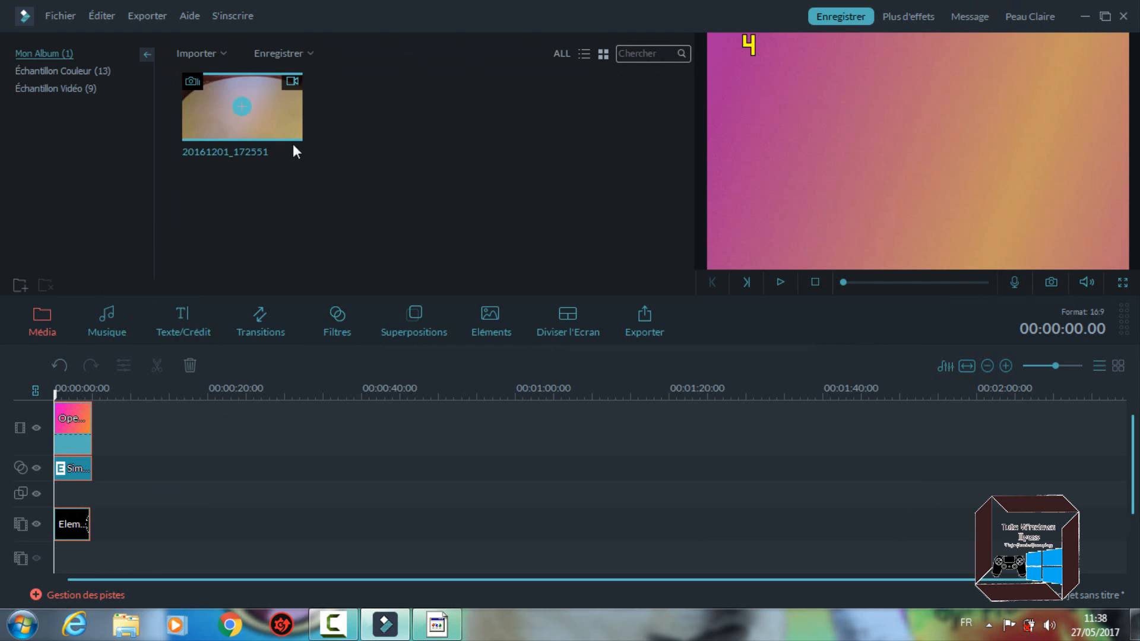
{"action": "left_click", "coordinate": [91, 71]}
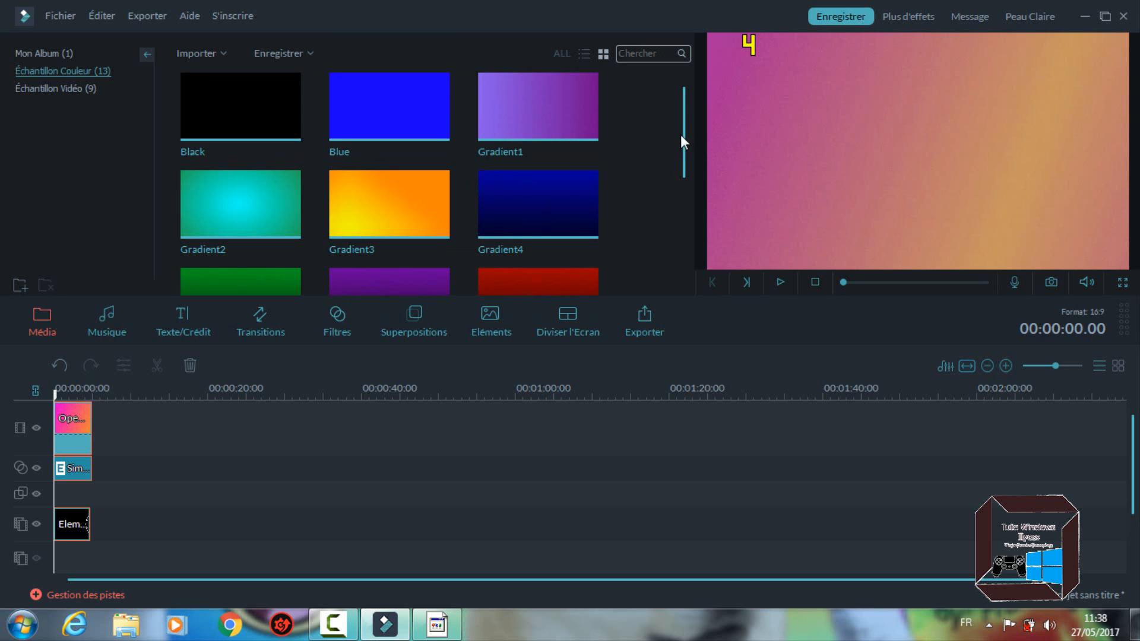
{"action": "left_click_drag", "start_coordinate": [680, 135], "coordinate": [641, 262]}
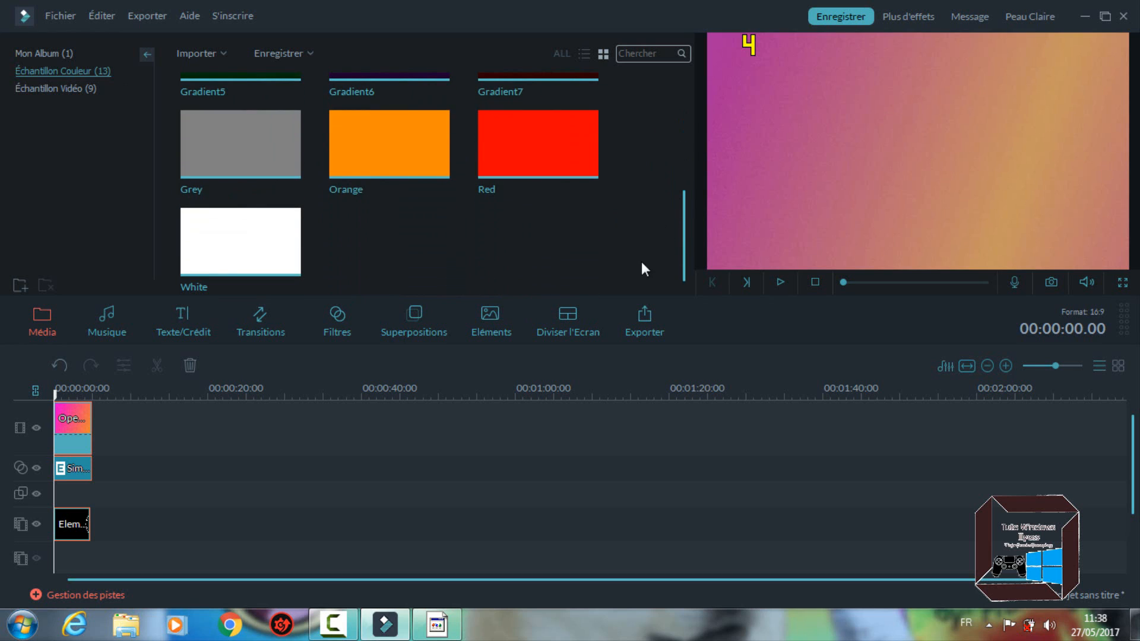